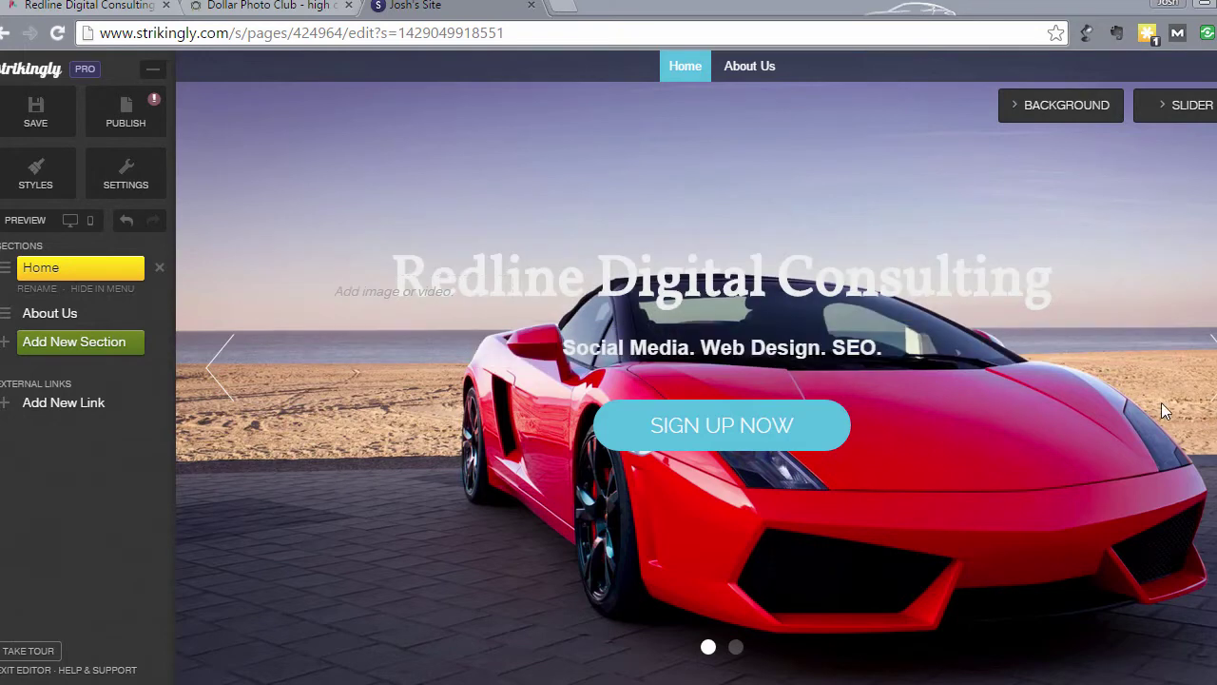
- Show the second hero slide, then expand the SLIDER panel listing both Redline slides
left_click(1210, 388)
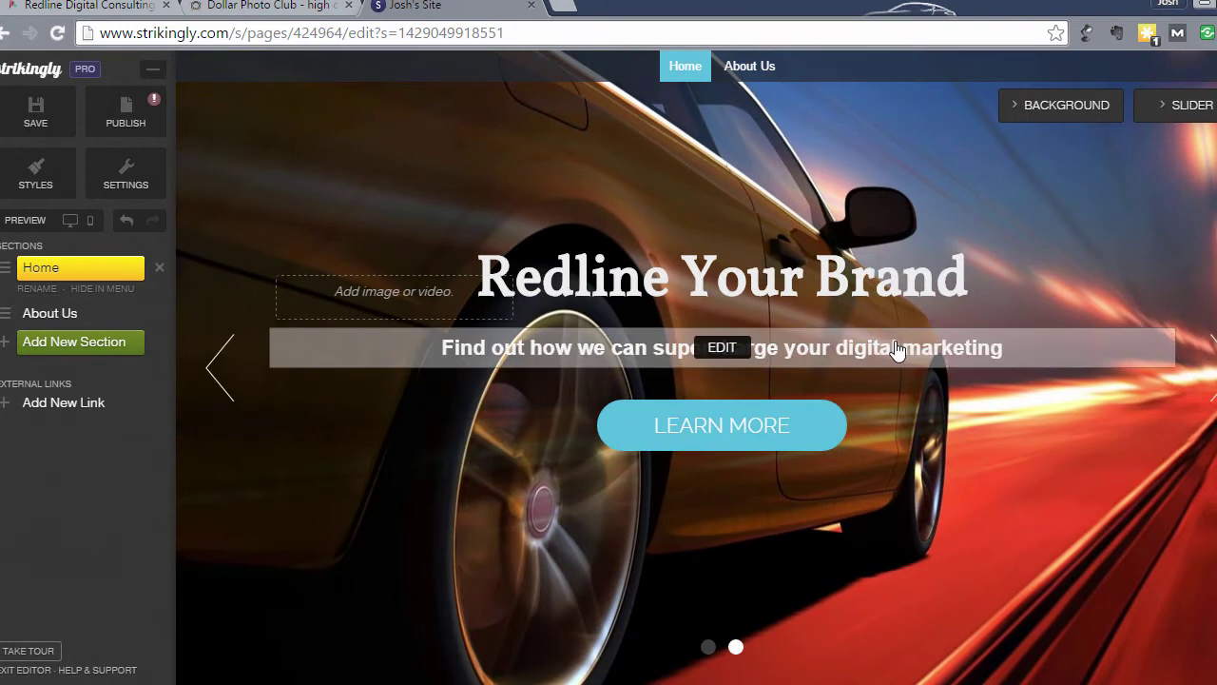
left_click(1174, 111)
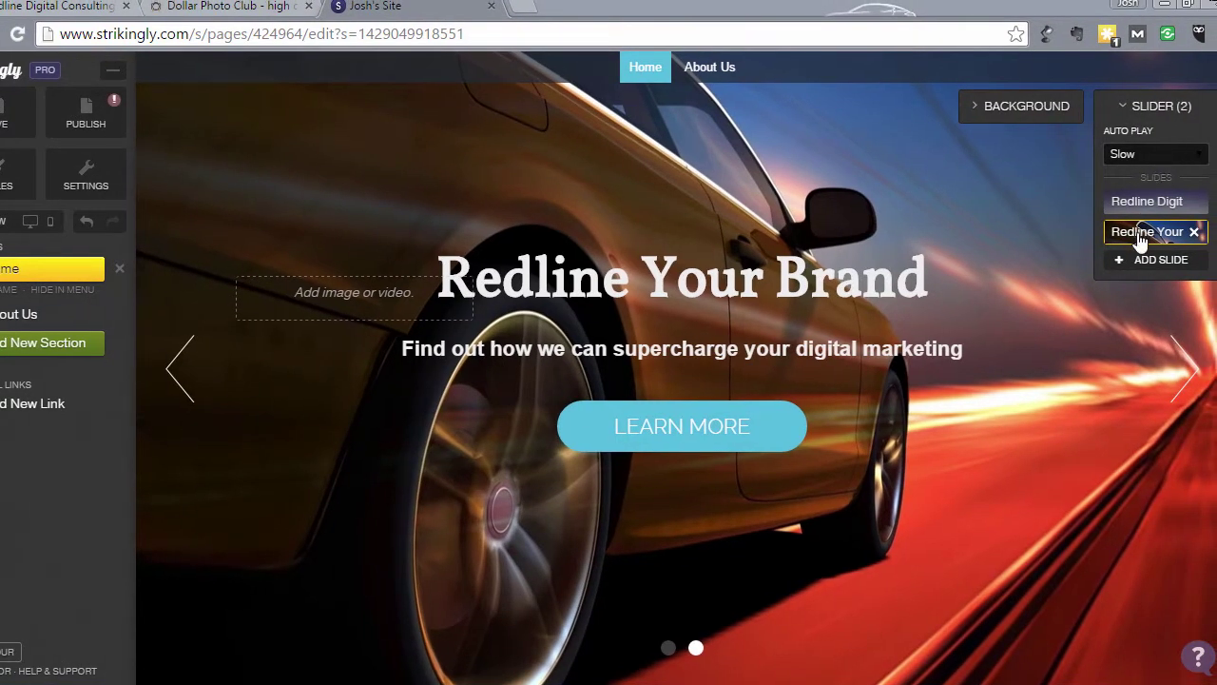
left_click(1139, 263)
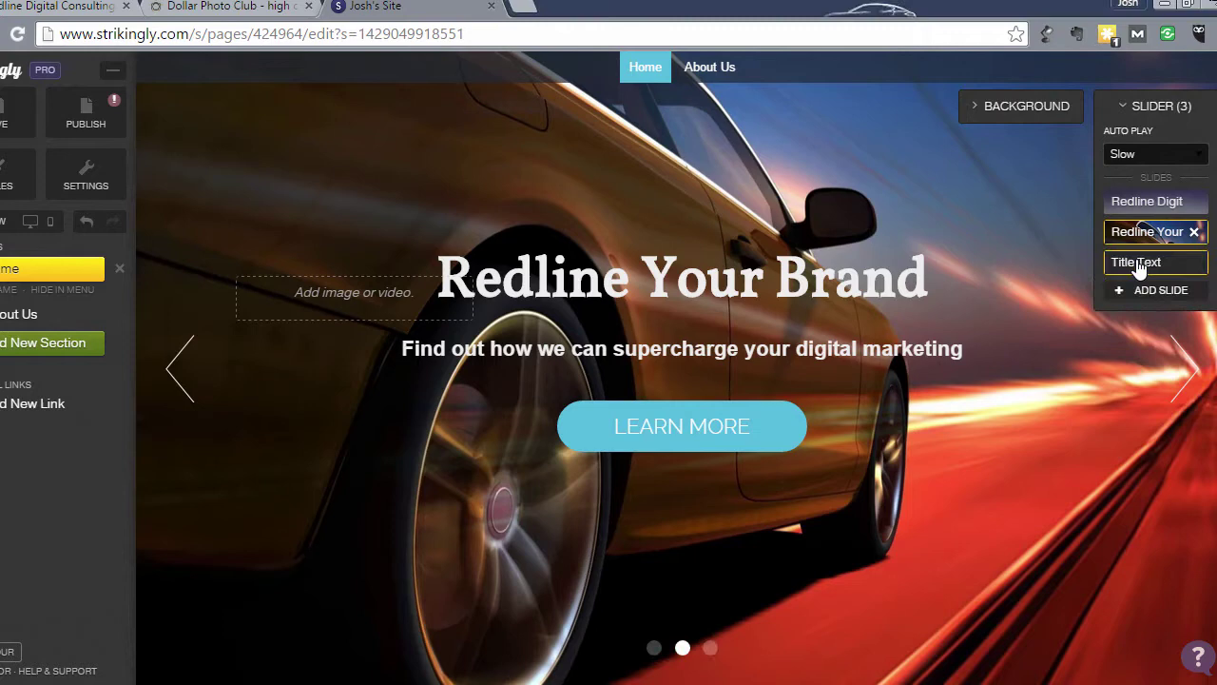
mouse_move(902, 354)
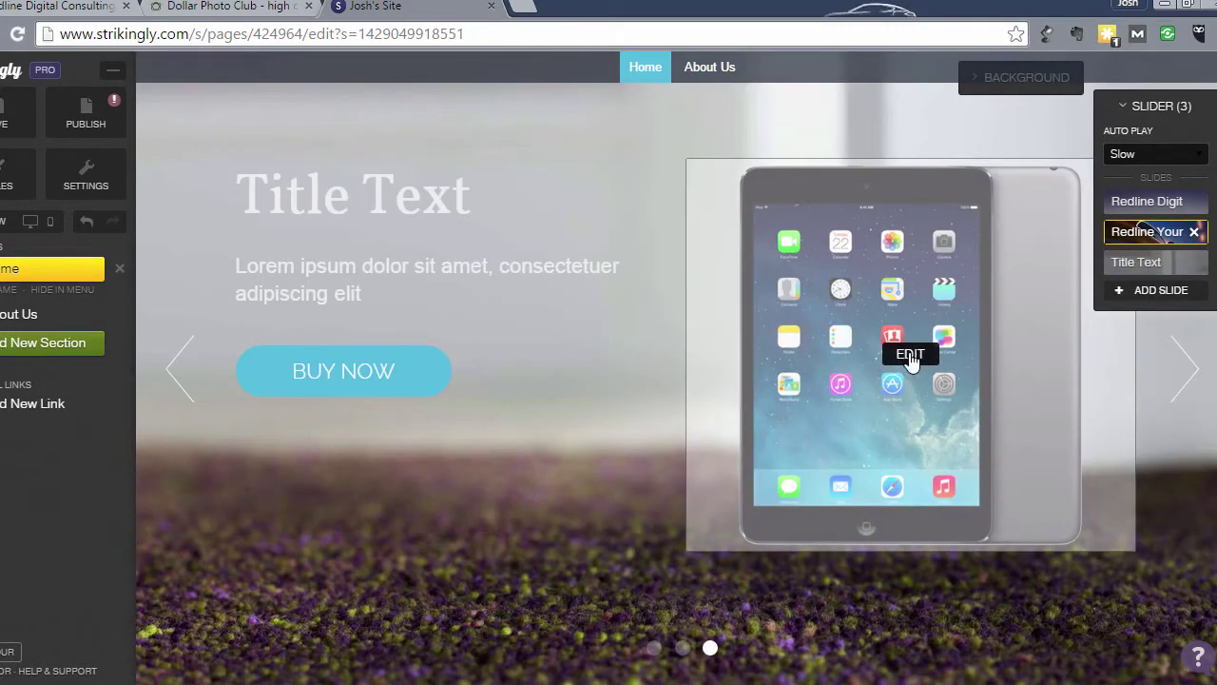
left_click(911, 358)
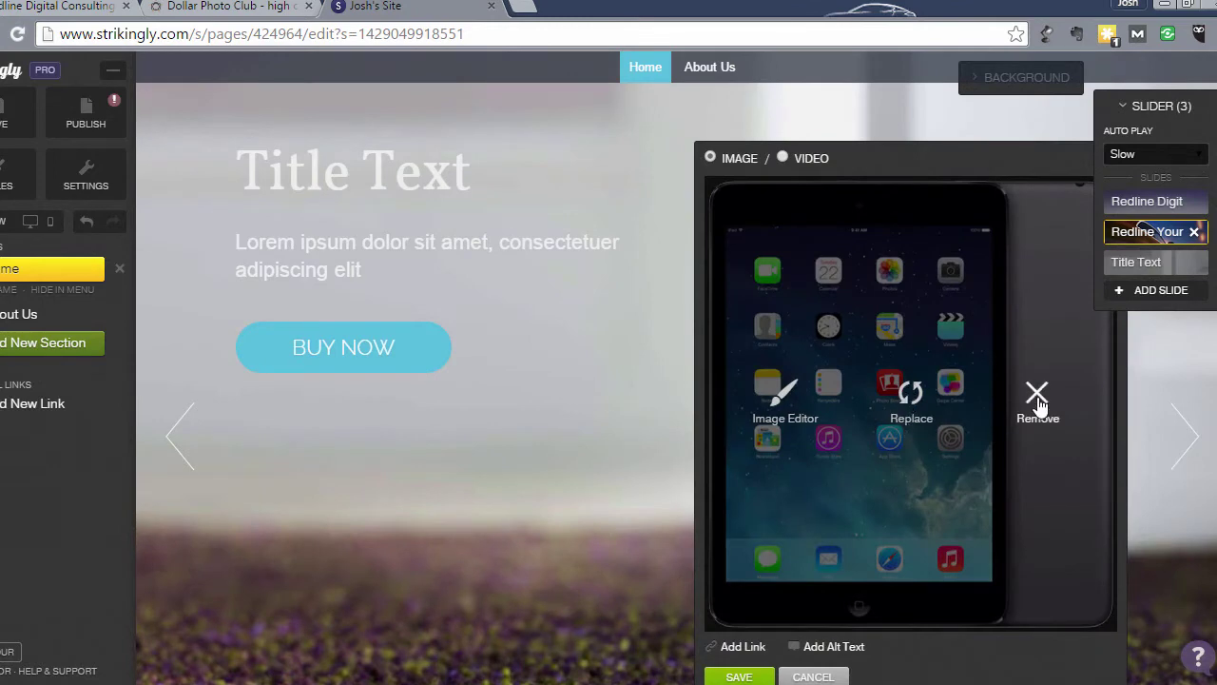
left_click(1037, 397)
left_click(273, 493)
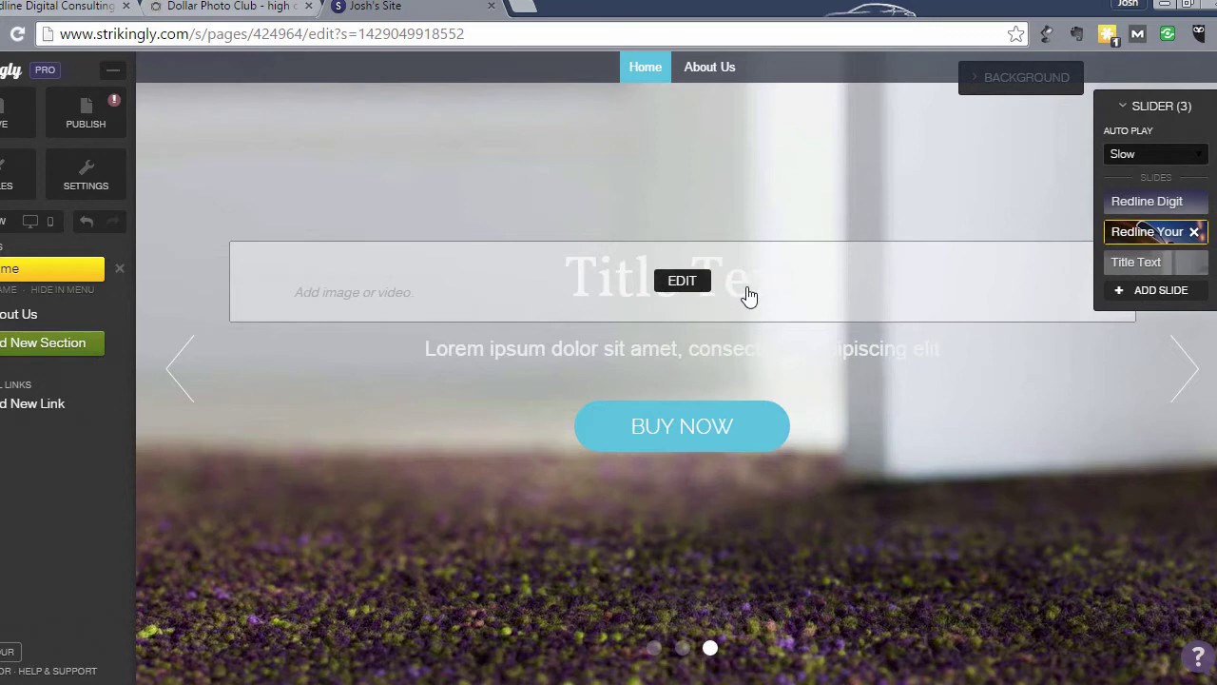
left_click(1169, 269)
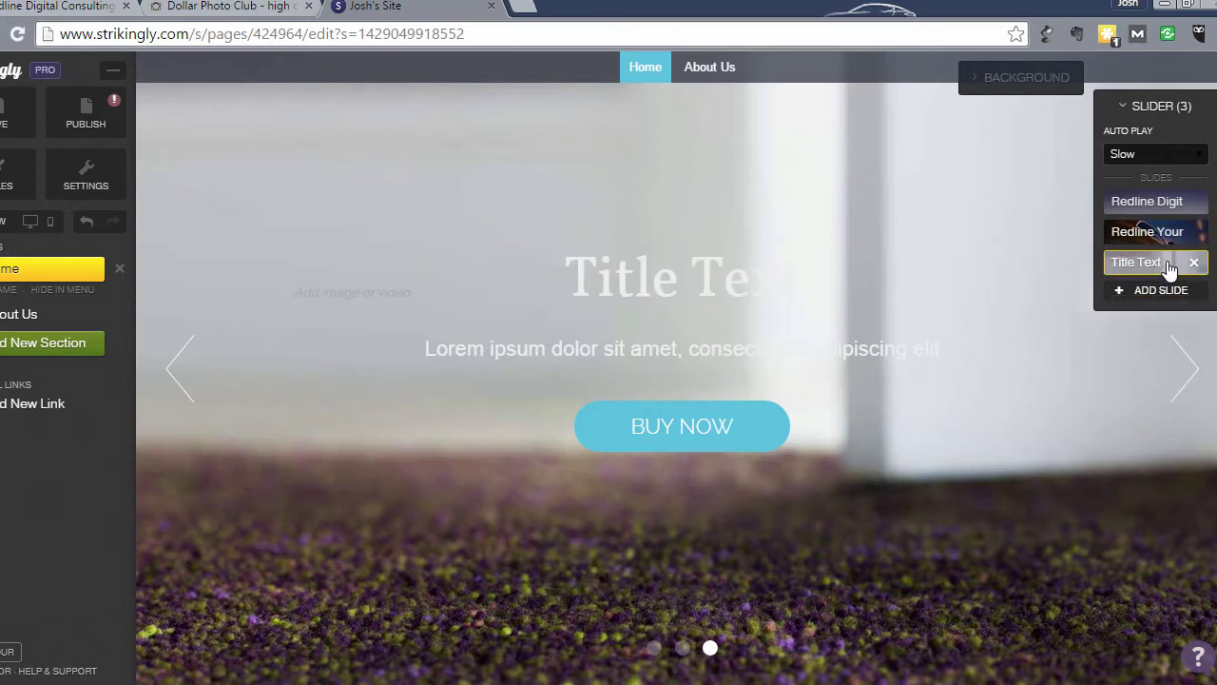
left_click(1194, 262)
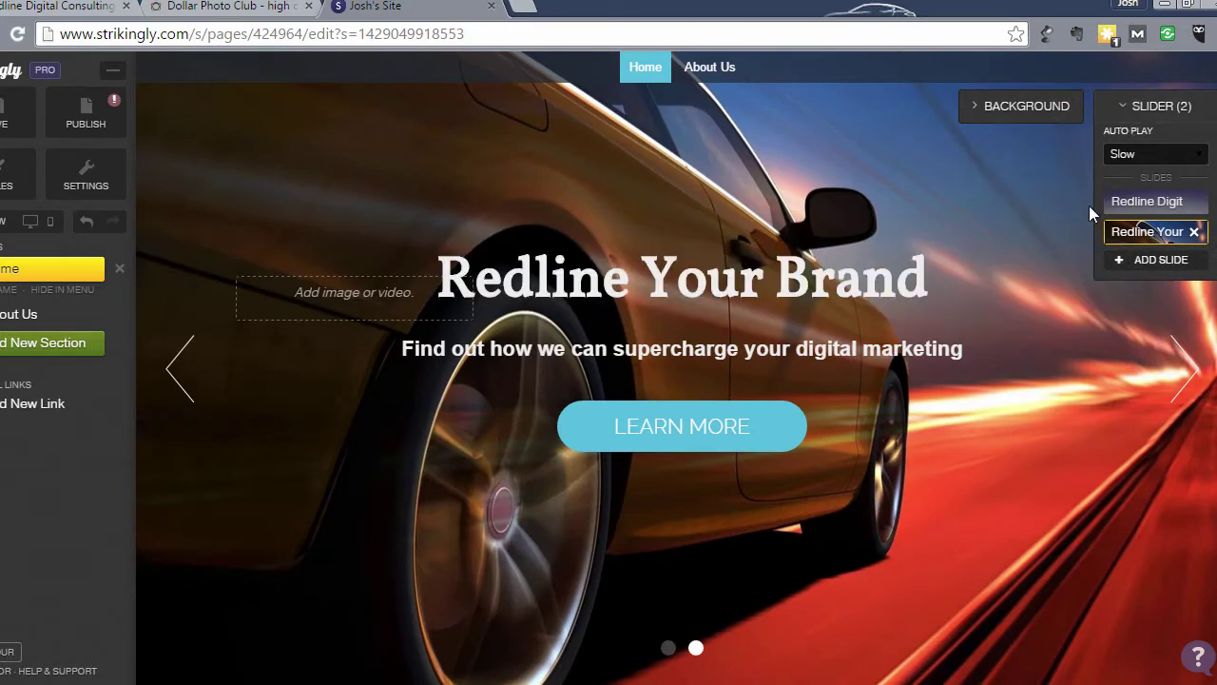
- Select the Redline Your Brand slide and start uploading a new background image for it
left_click(1152, 204)
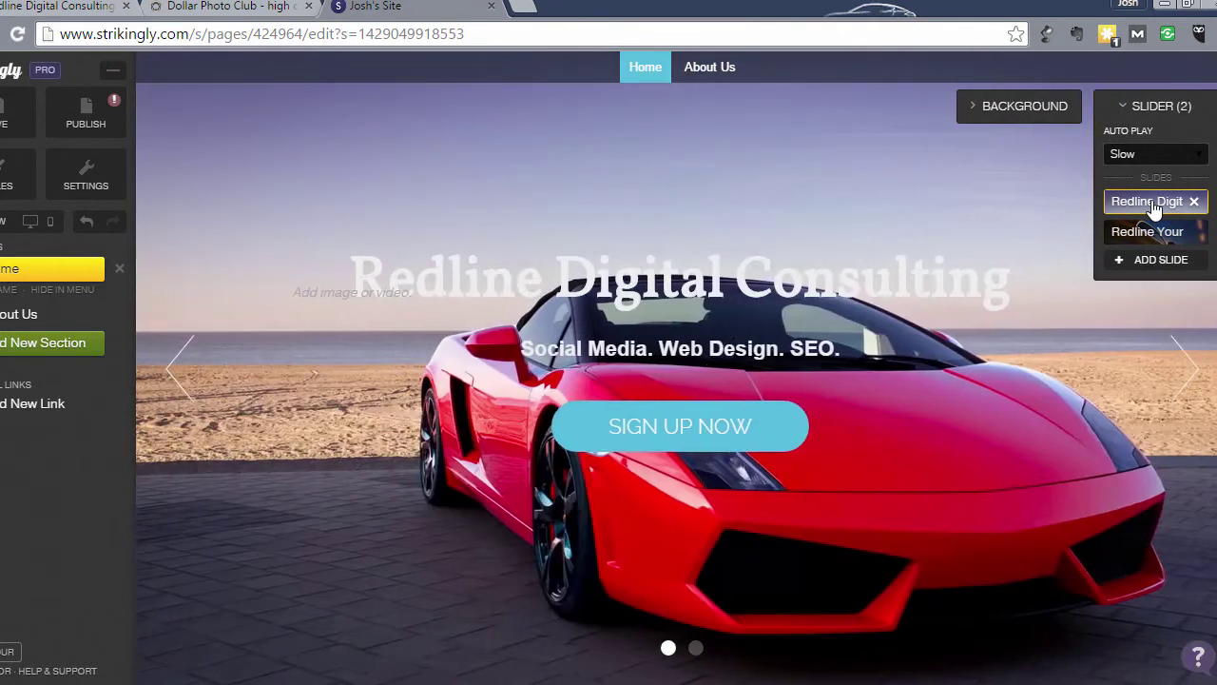
left_click(1149, 232)
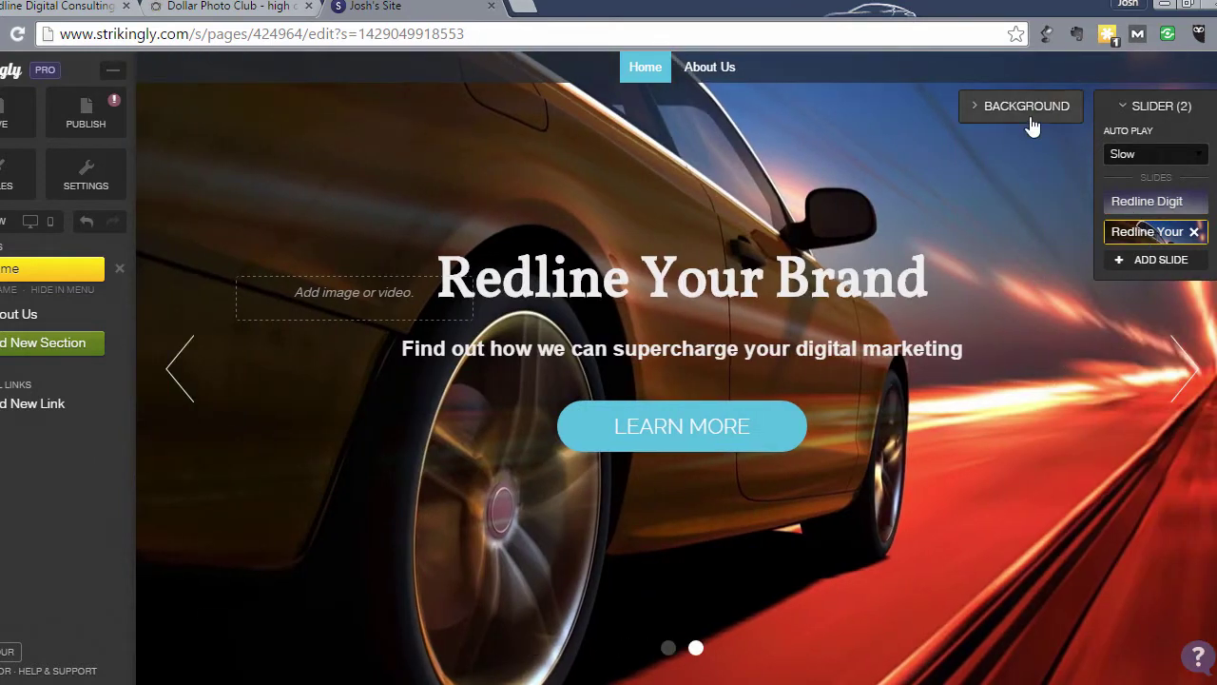
left_click(995, 111)
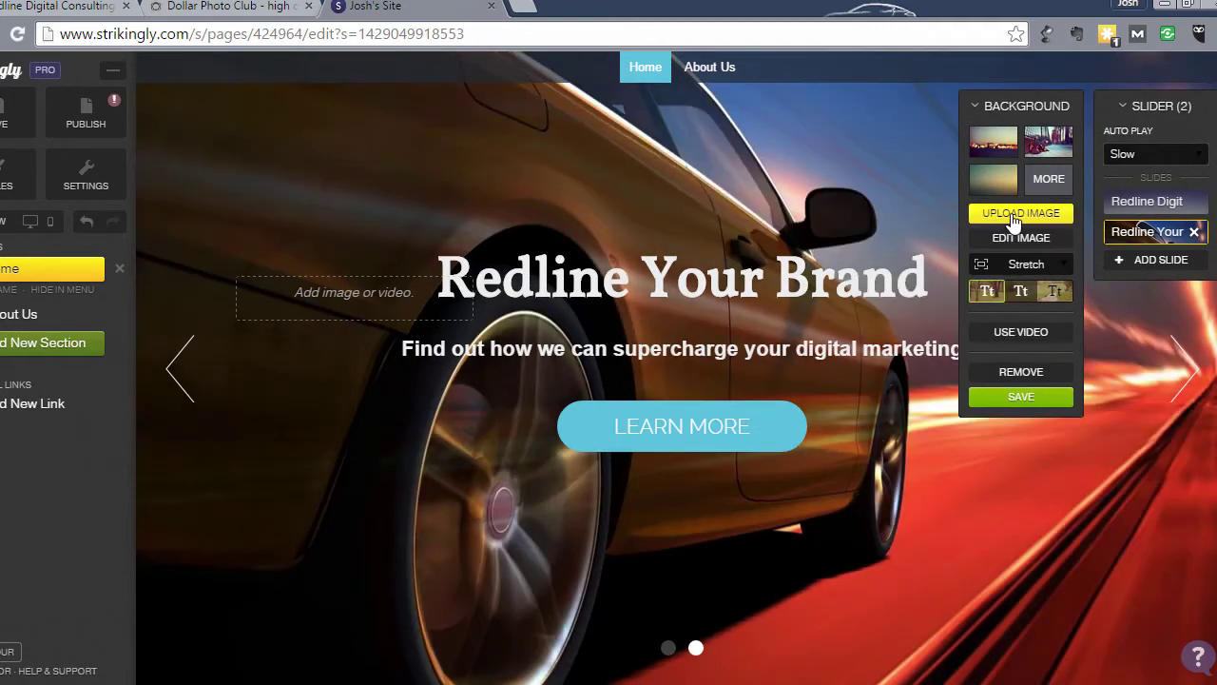
left_click(1014, 217)
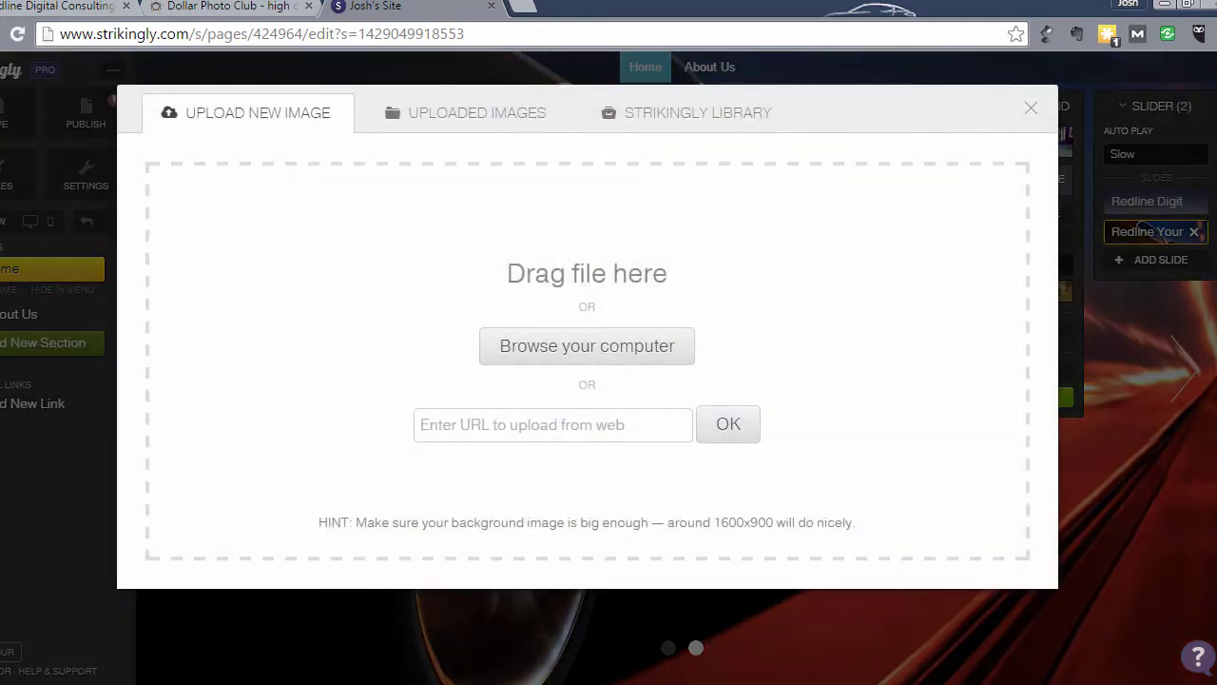
- Drag the Yellow Boy picture from the Redline HD Artwork folder into the upload dialog
key("alt+Tab")
left_click(920, 461)
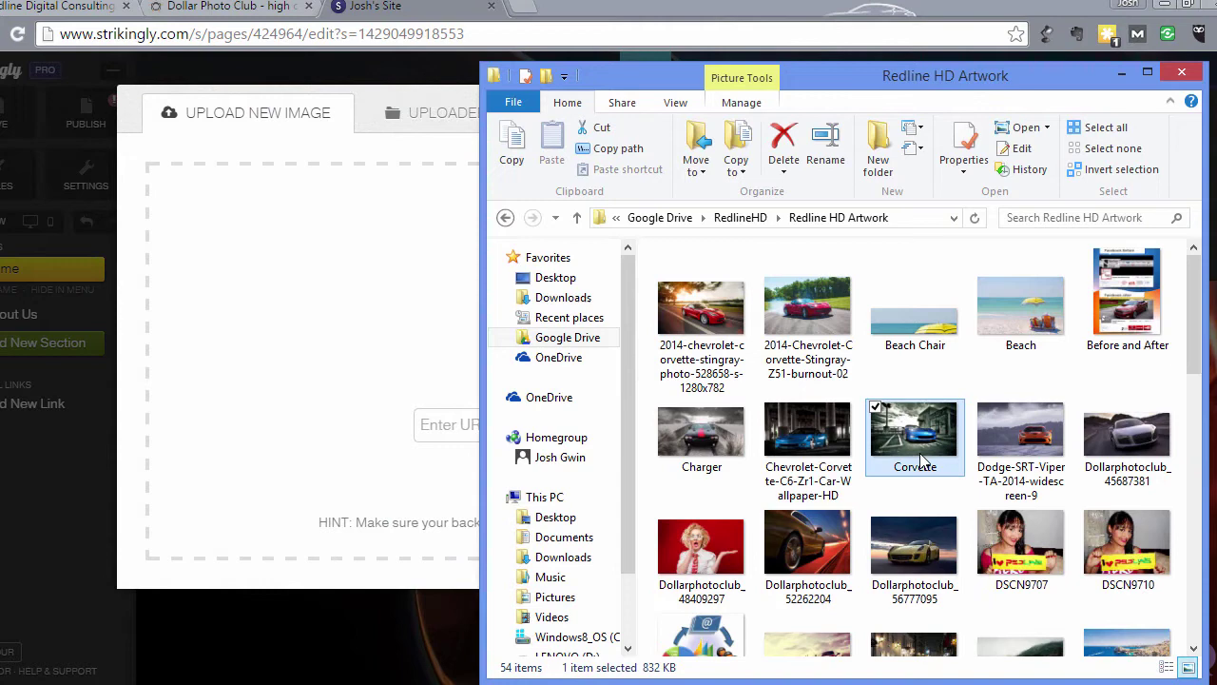
scroll(920, 461, "down", 10)
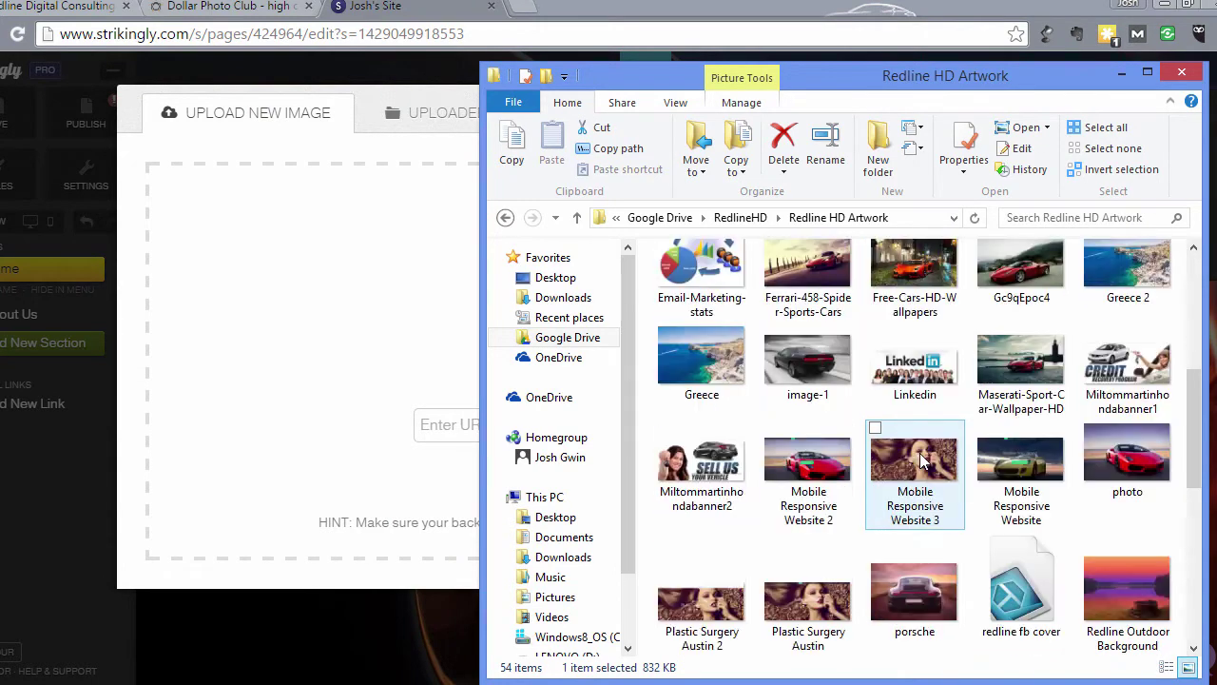
left_click(808, 579)
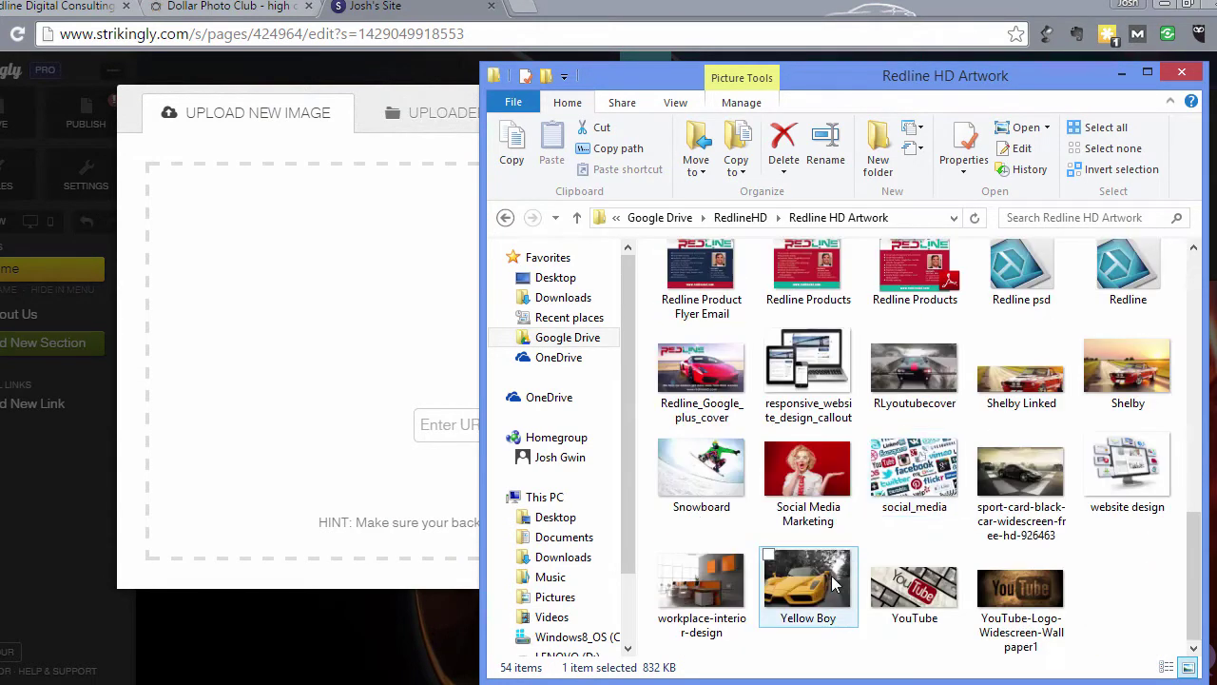
left_click_drag(808, 578, 283, 295)
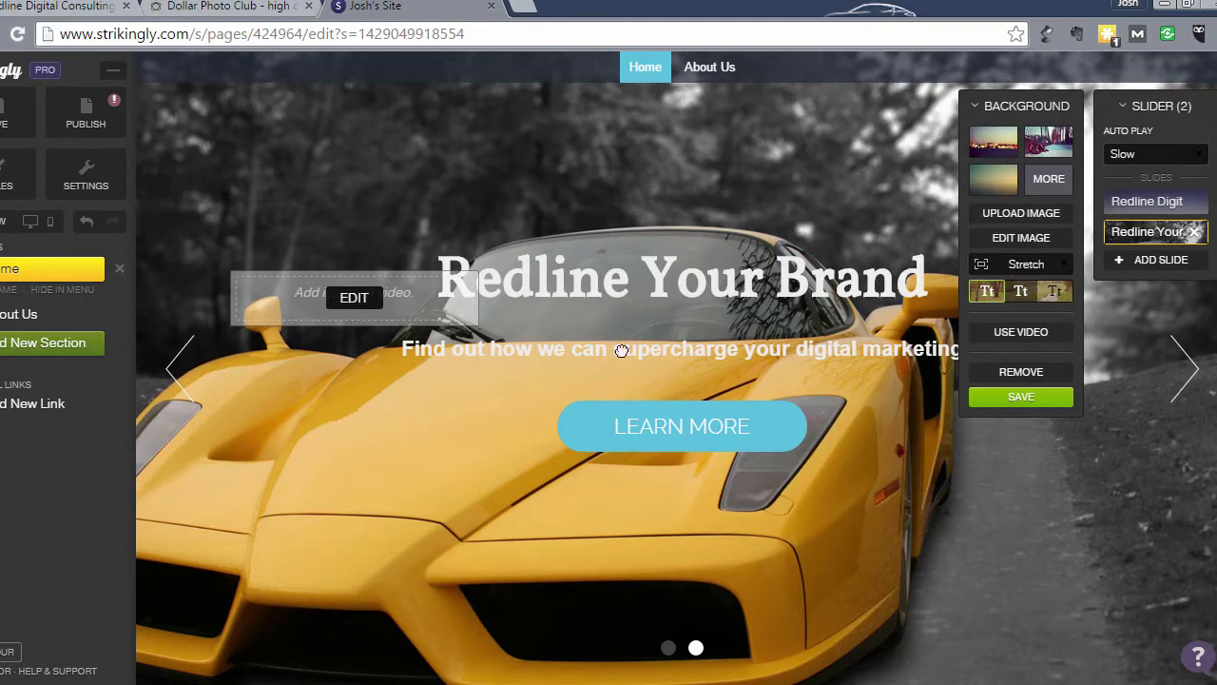
- Save the yellow-car background, then flip between the Redline Digital Consulting and Redline Your Brand slides
left_click(1023, 397)
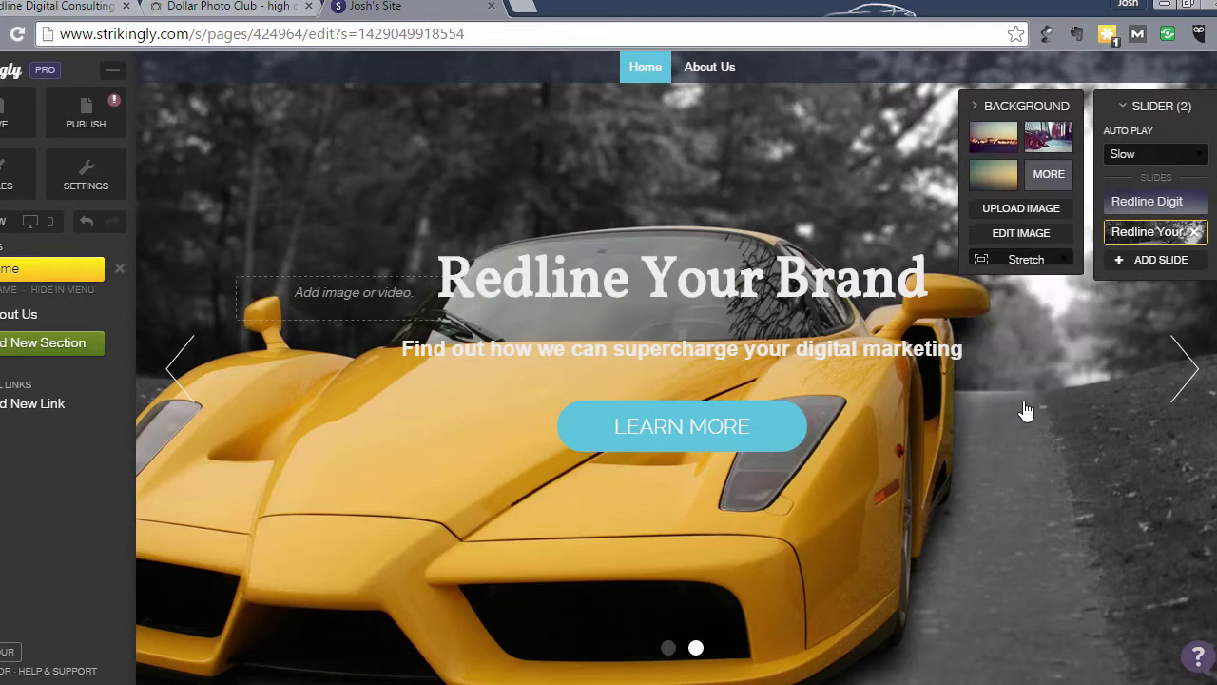
left_click(1135, 108)
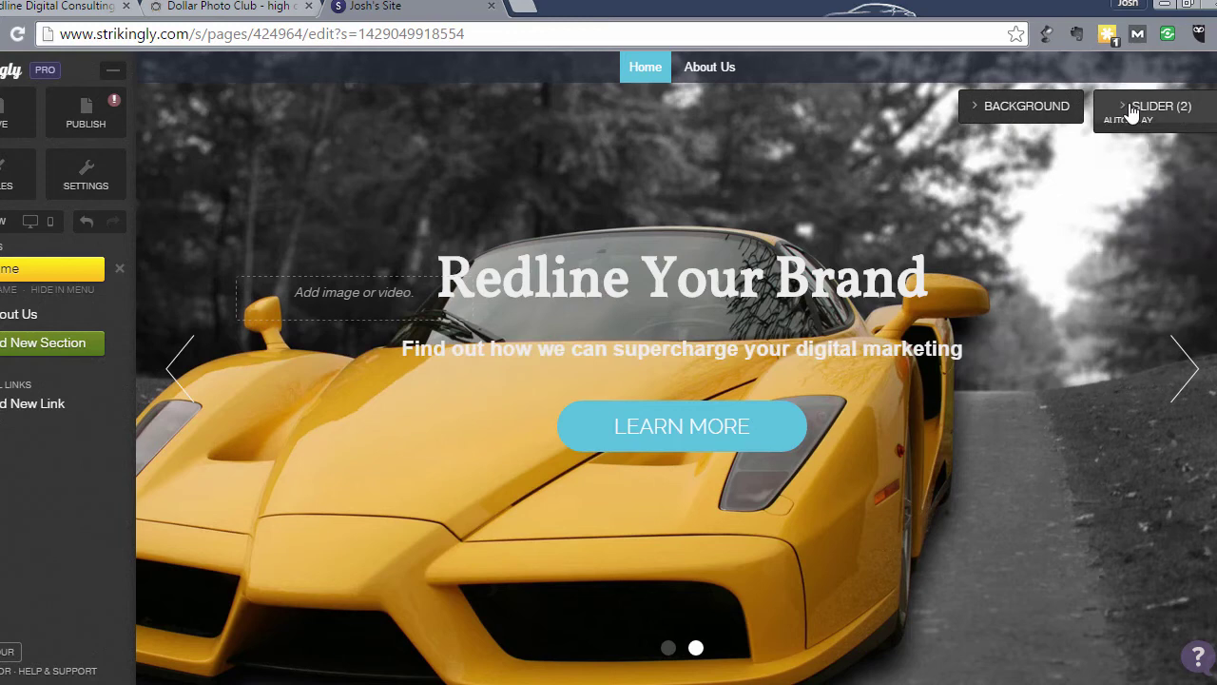
left_click(169, 374)
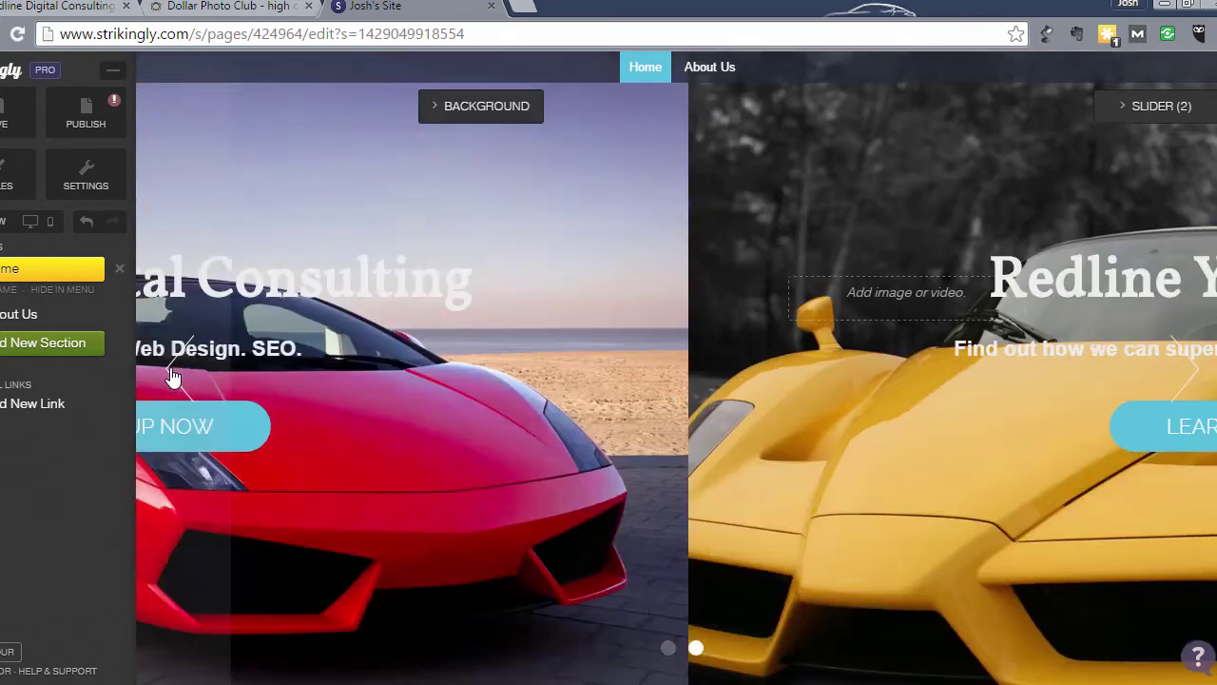
left_click(1196, 372)
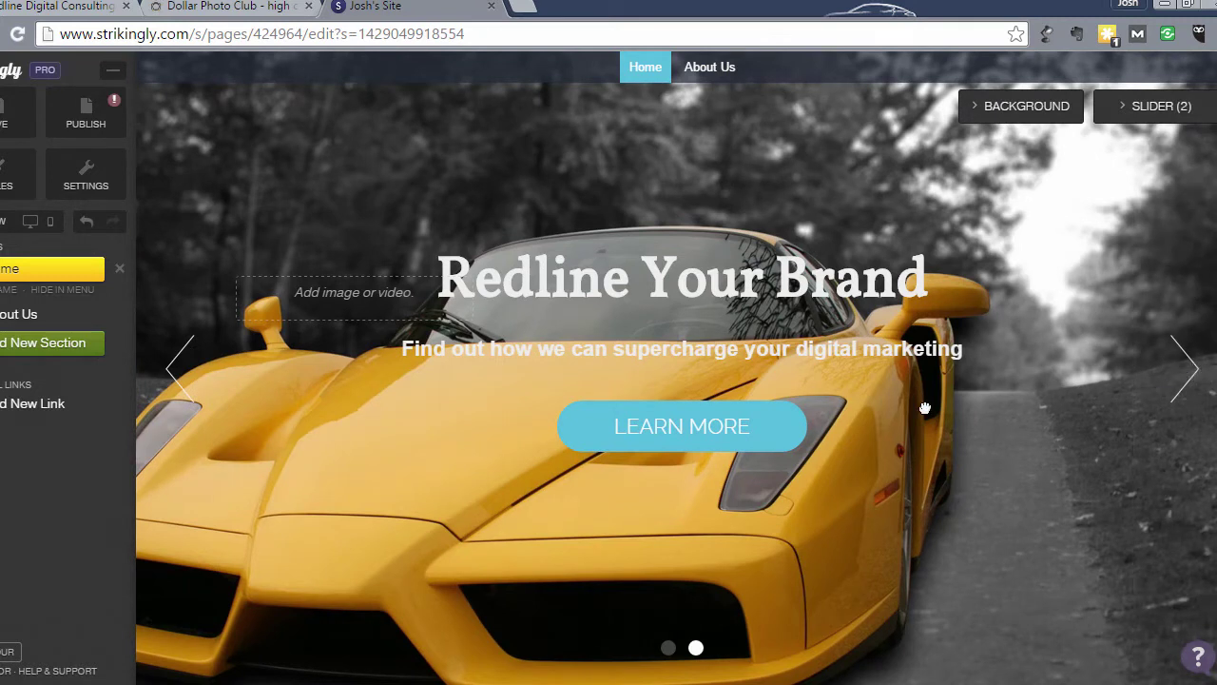
left_click(169, 384)
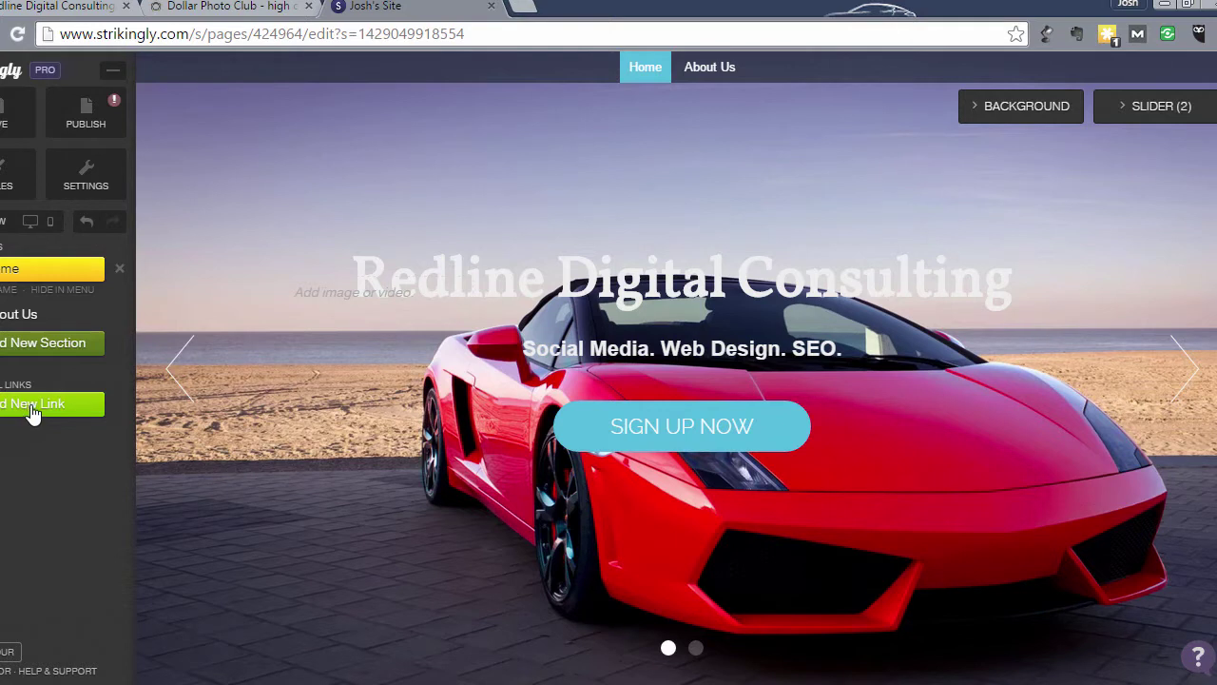
- From the About Us section, open the new section templates and scroll down to Gallery
left_click(10, 318)
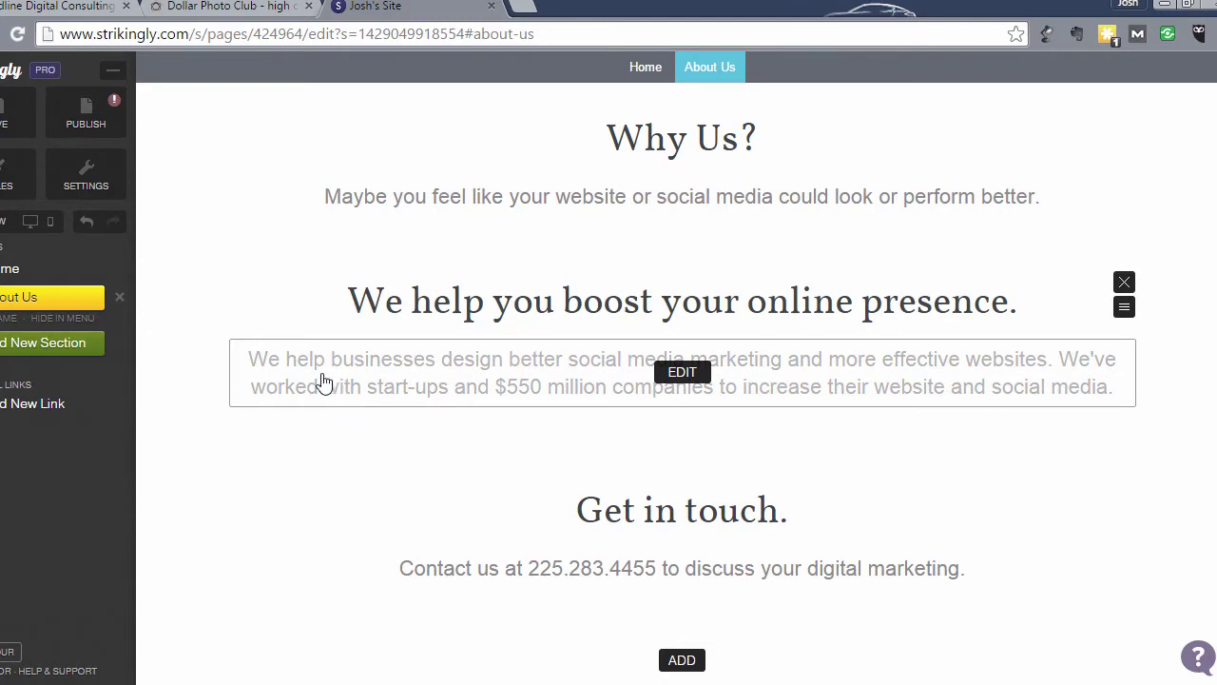
left_click(10, 349)
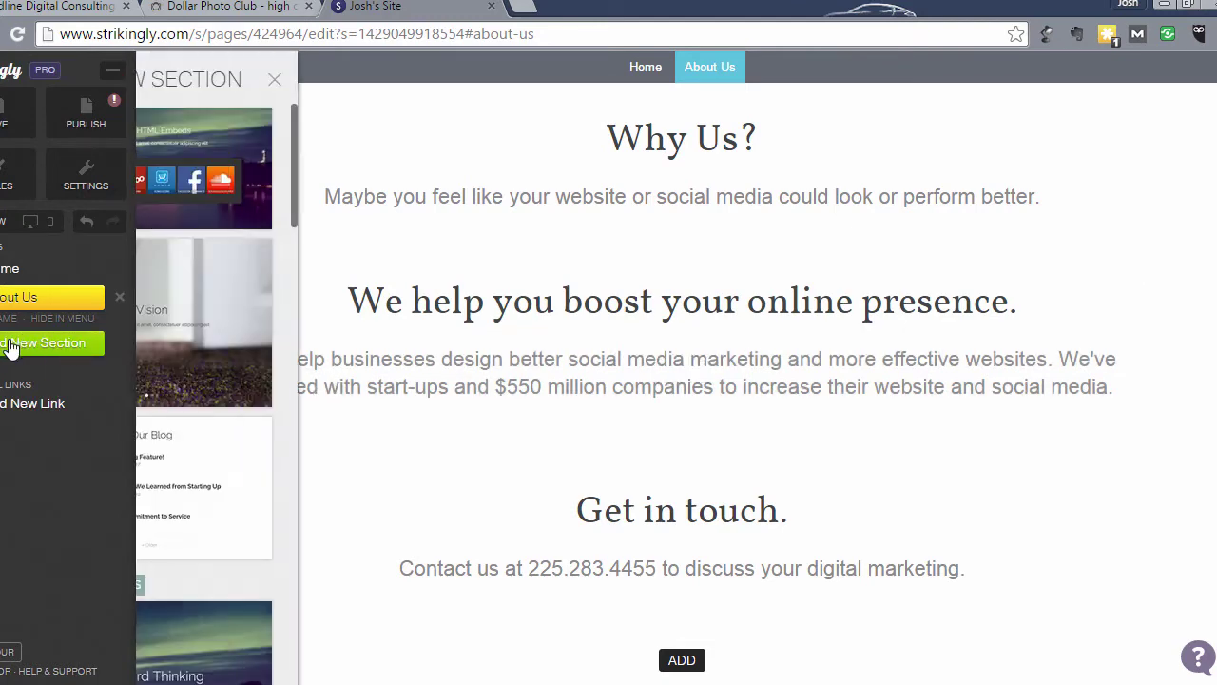
scroll(271, 357, "down", 5)
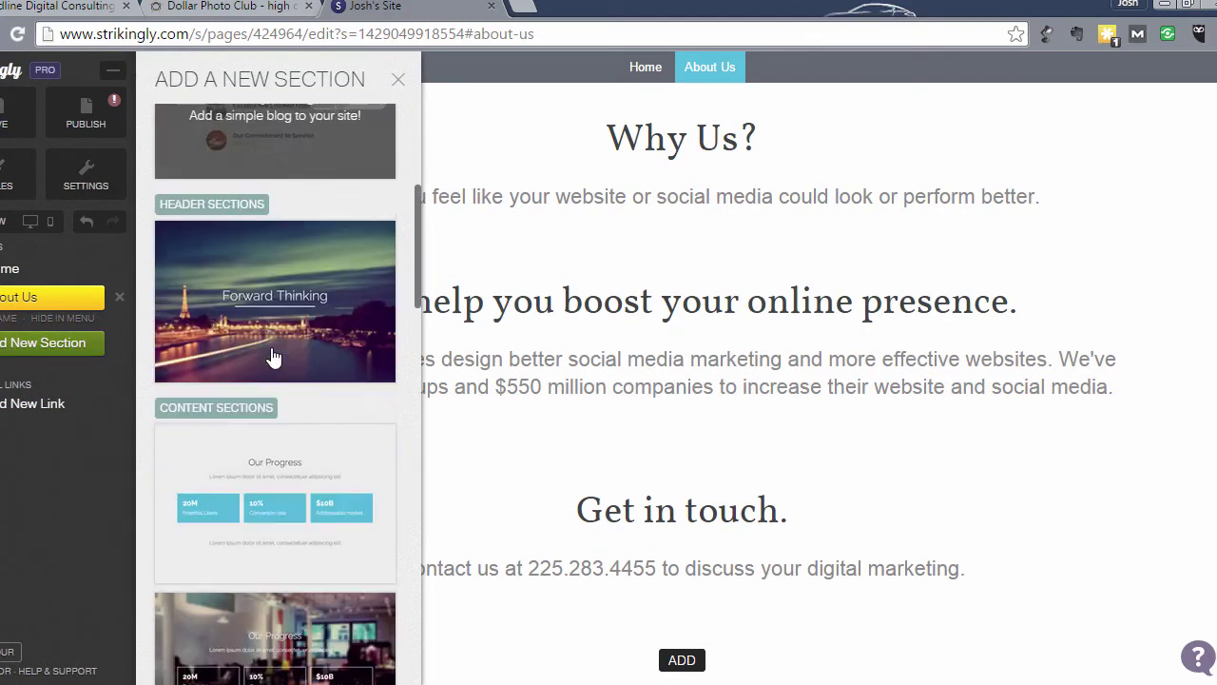
scroll(271, 357, "down", 10)
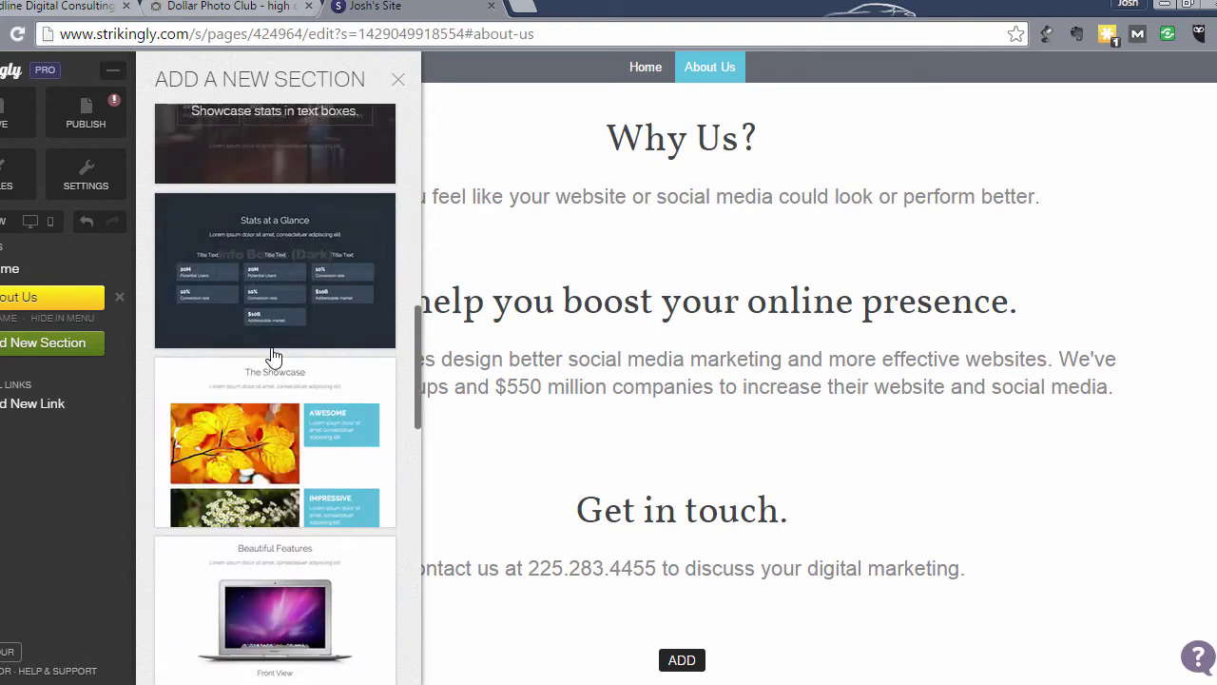
scroll(271, 357, "down", 10)
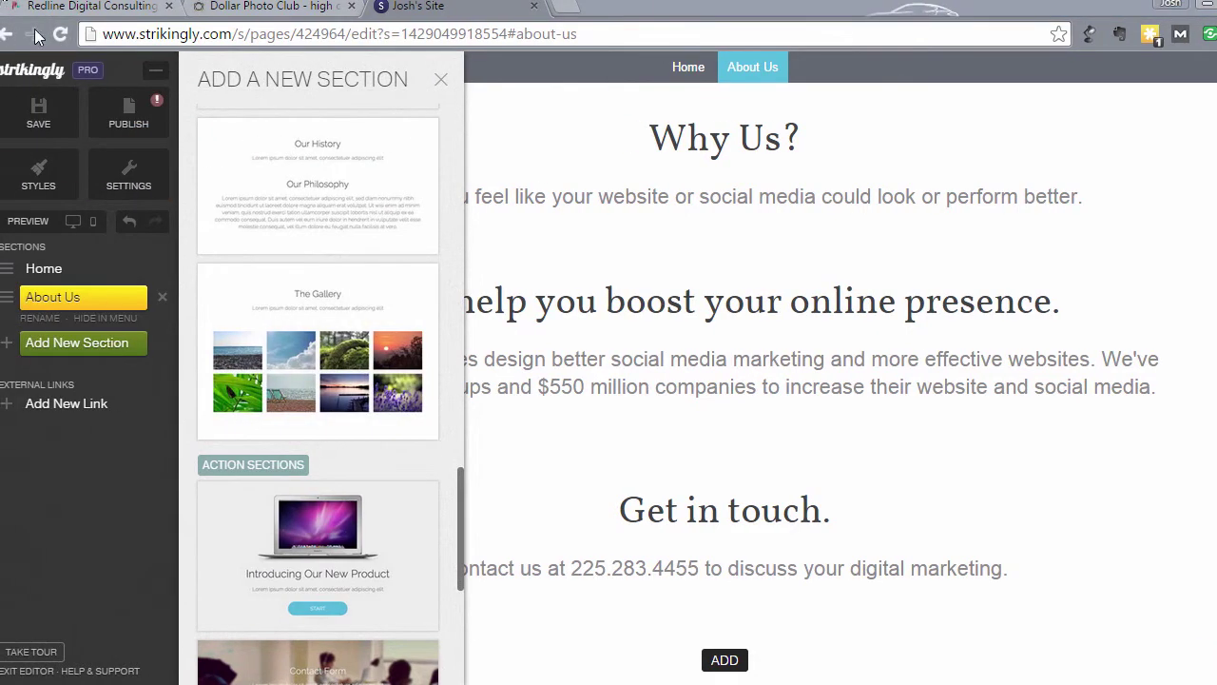
- Add the Gallery section and rename it 'Our Work' in the Sections list
left_click(319, 370)
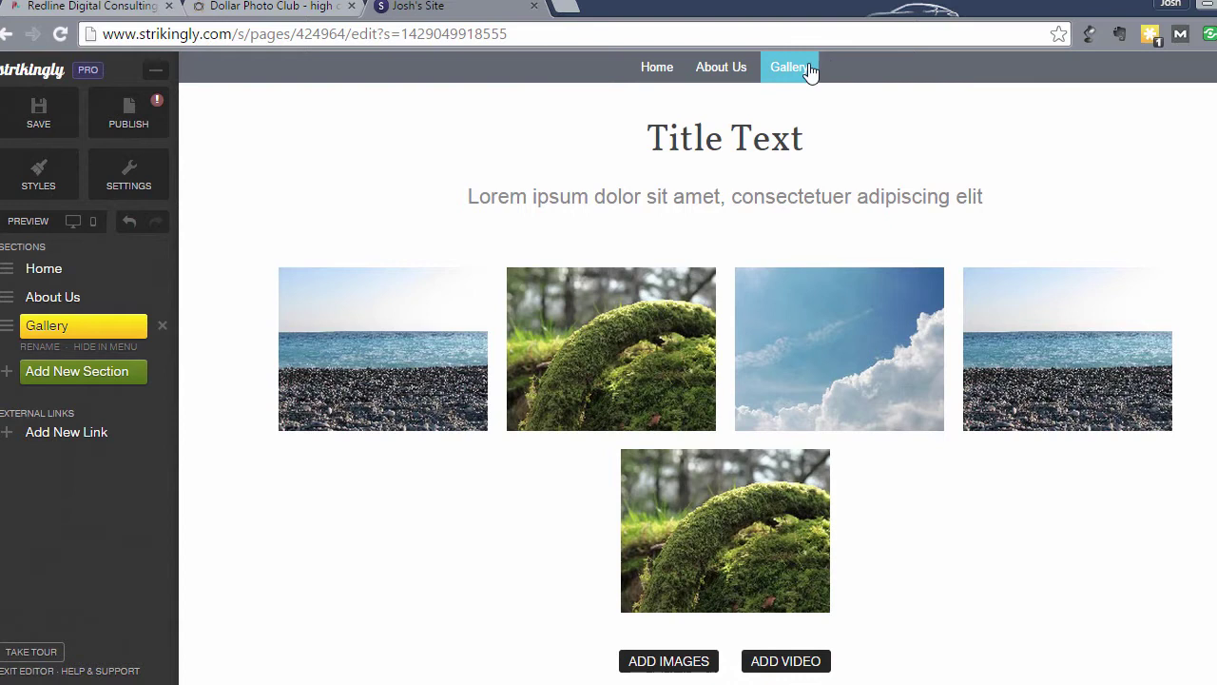
left_click(54, 327)
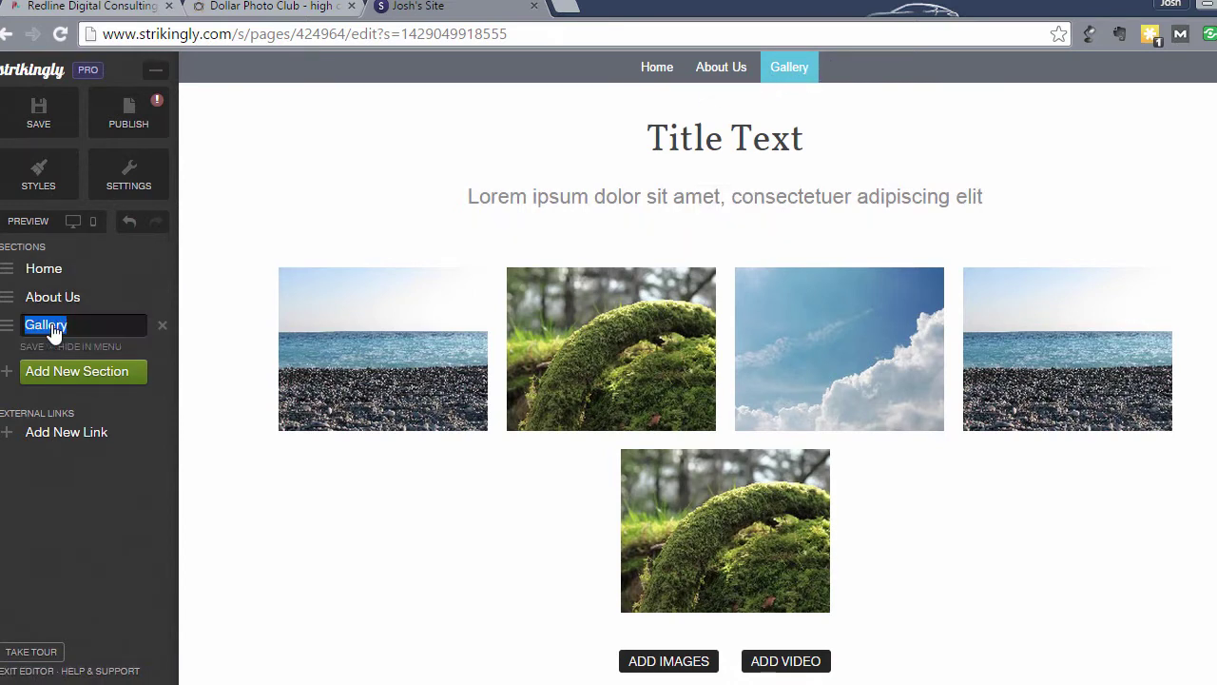
type("Our W")
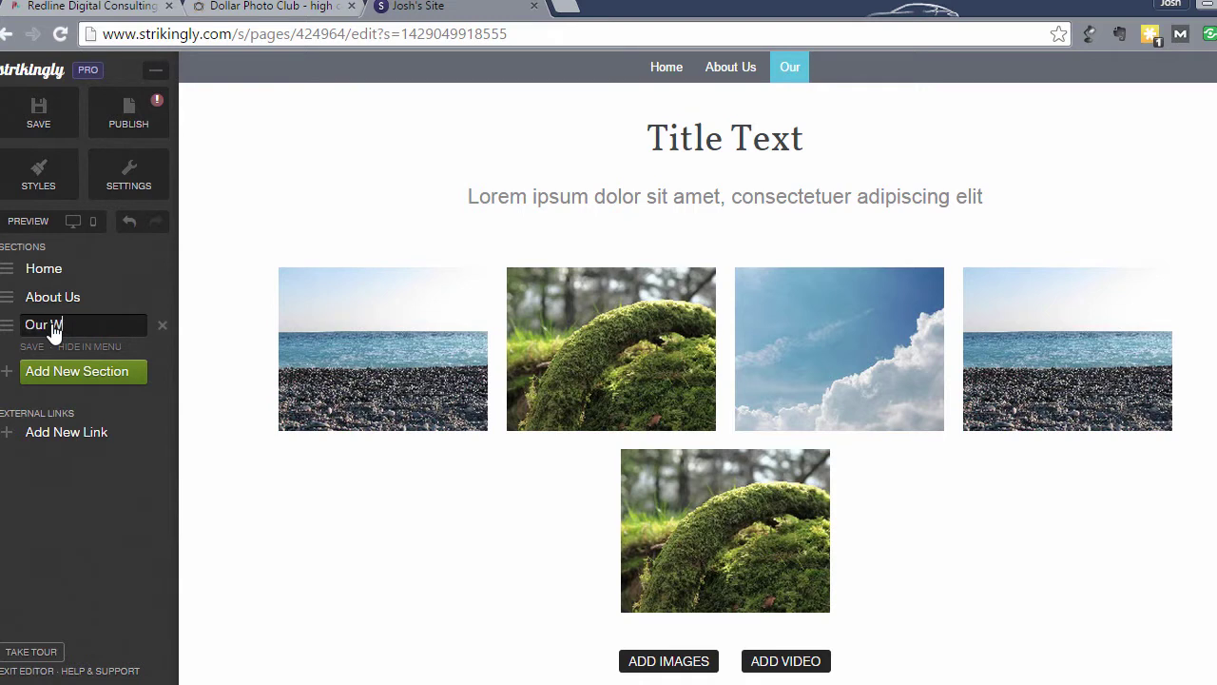
type("ork")
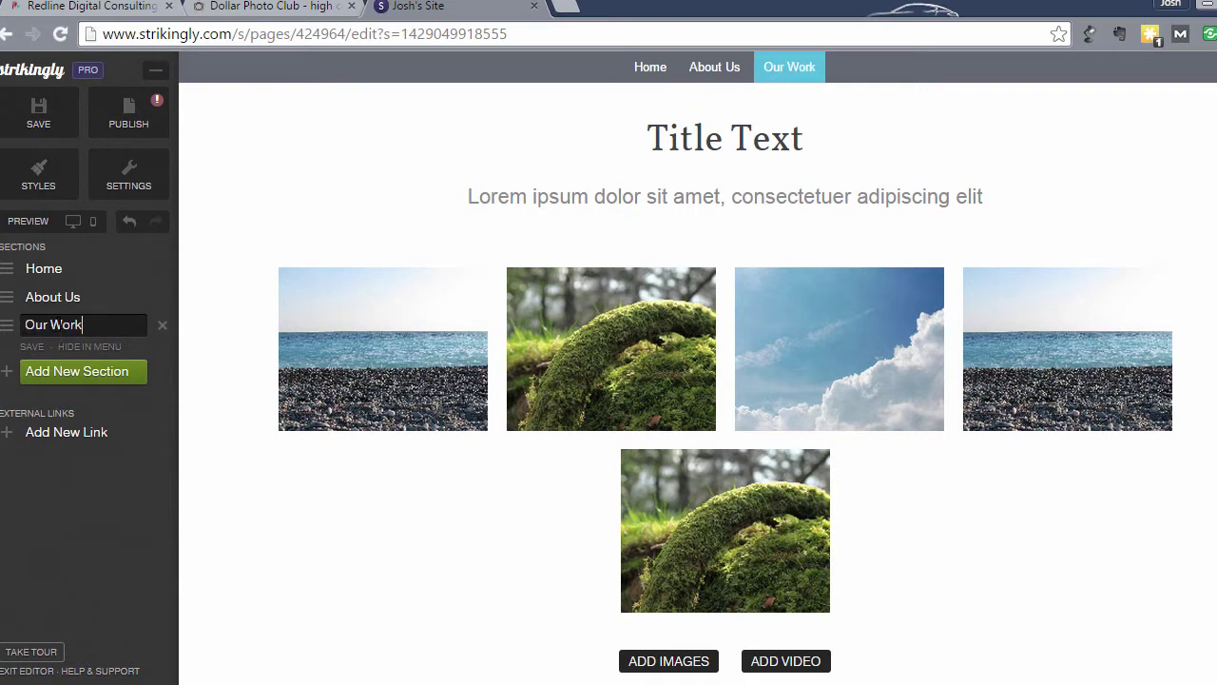
left_click(33, 347)
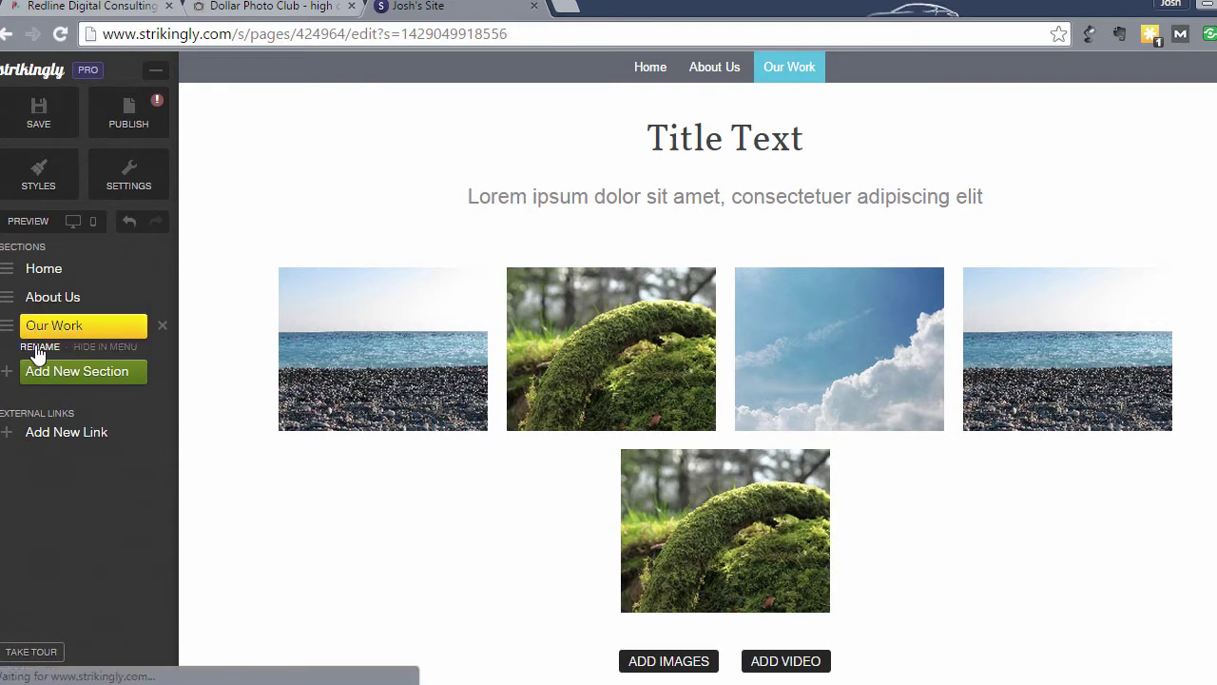
- Change the section's Title Text heading to 'Our Work'
left_click(782, 148)
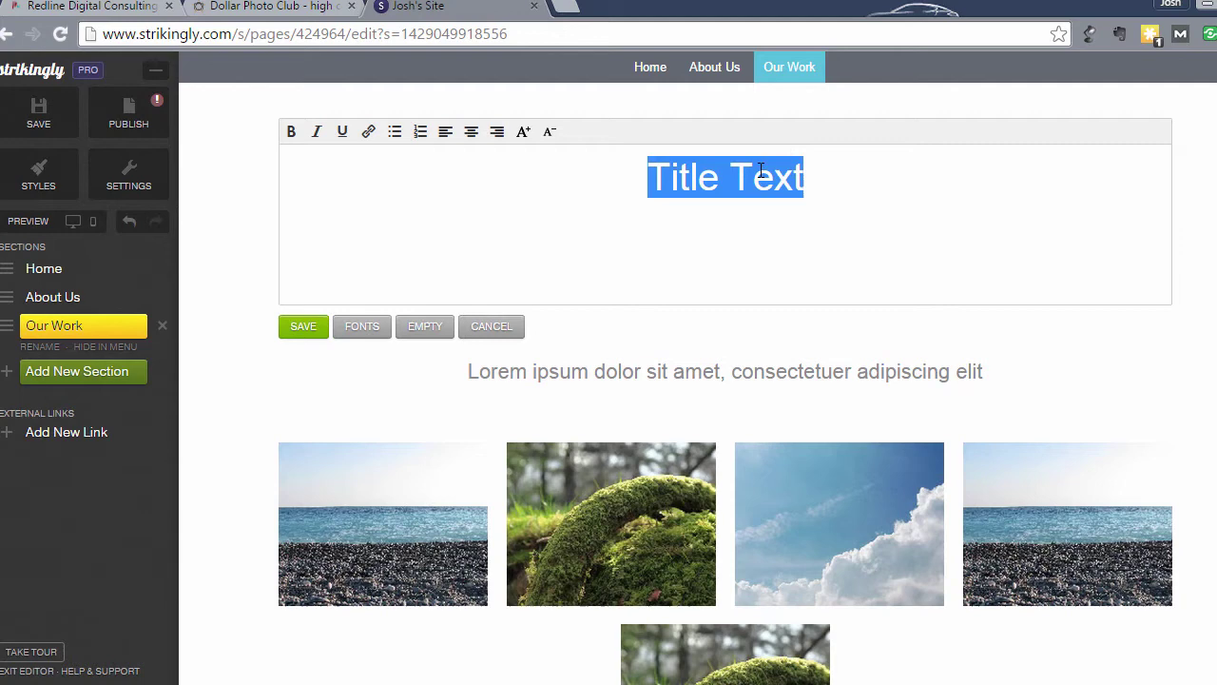
type("Our Work")
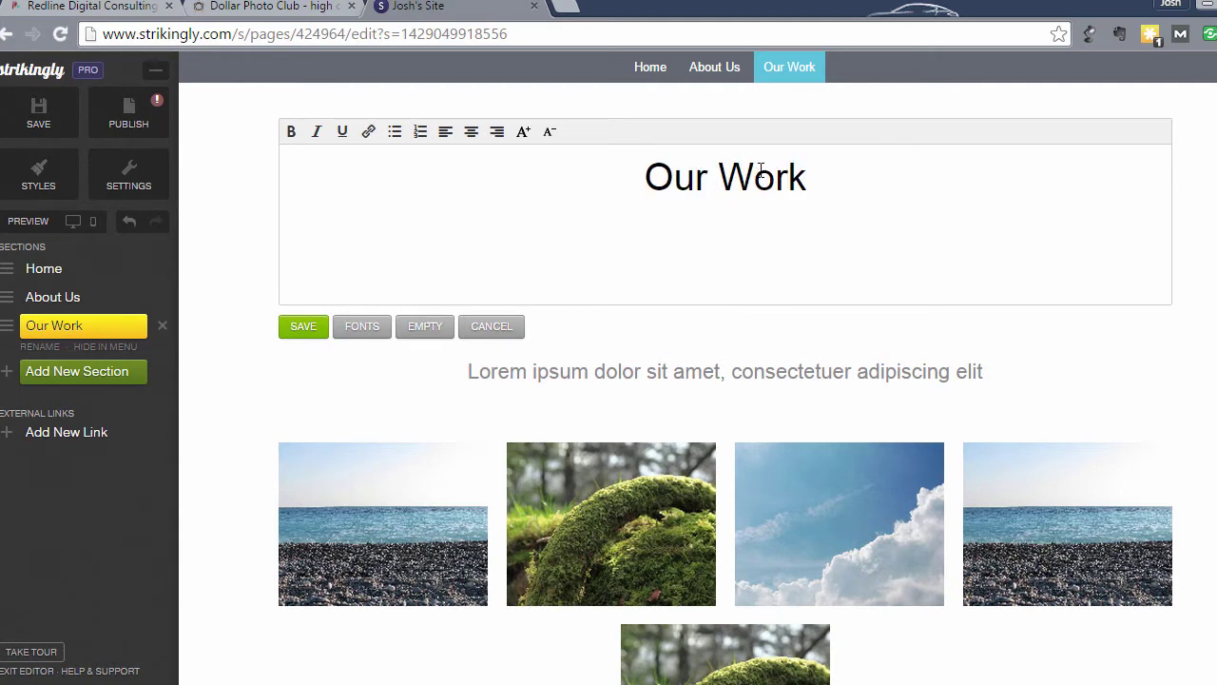
left_click(299, 328)
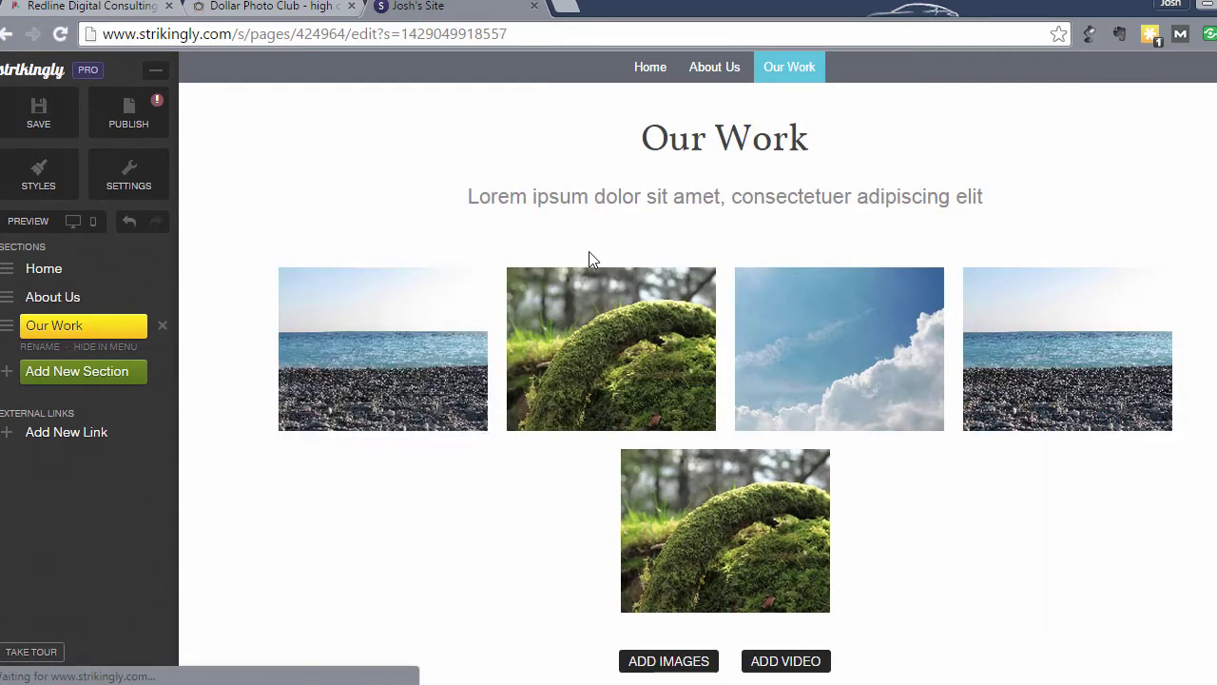
- Replace the Lorem ipsum subtitle with 'Check out some of our projects below.'
left_click(790, 202)
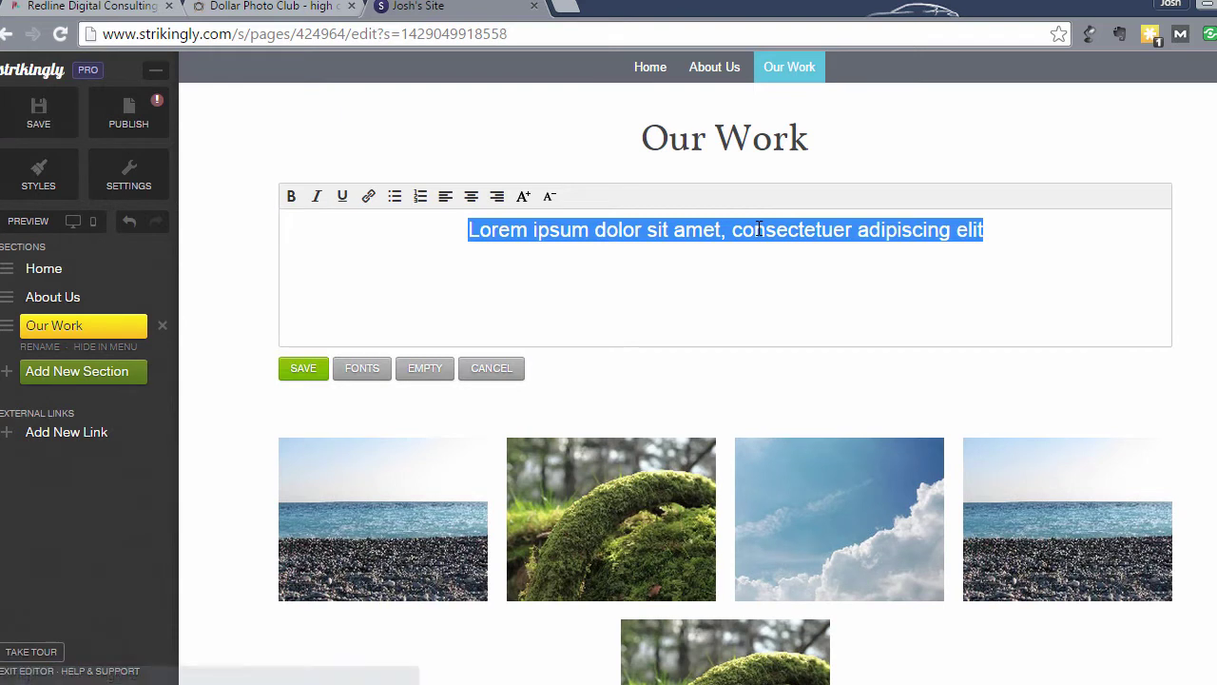
type("Check out som")
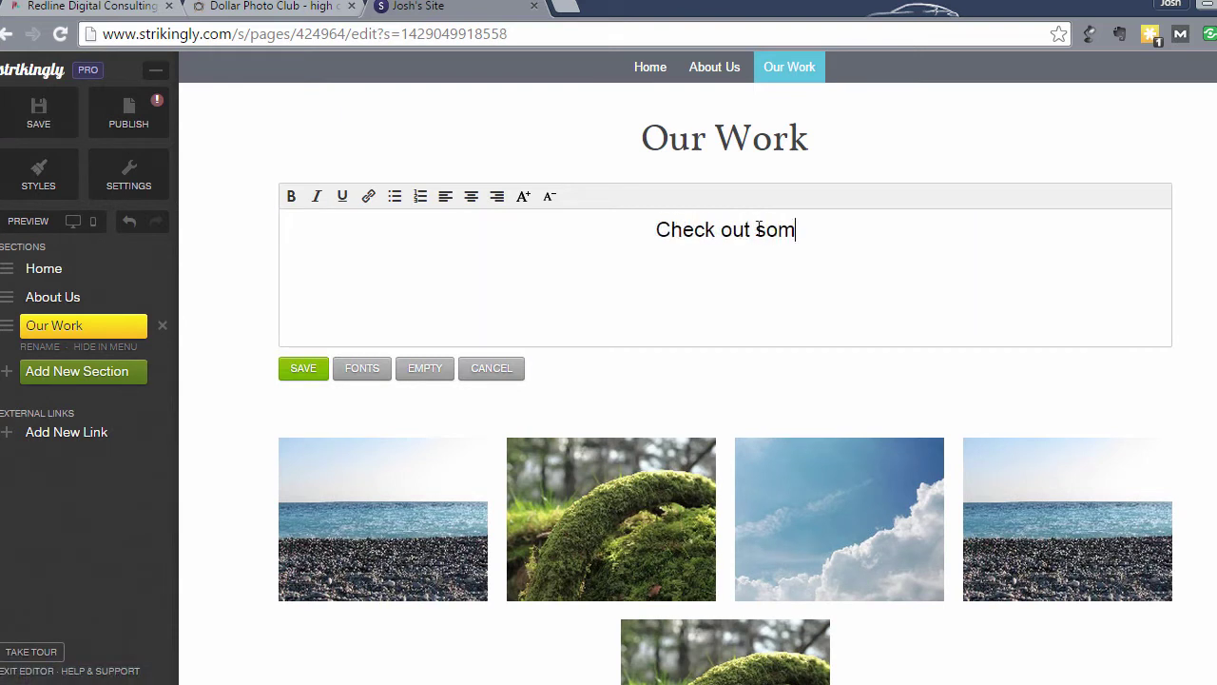
type("e of our project")
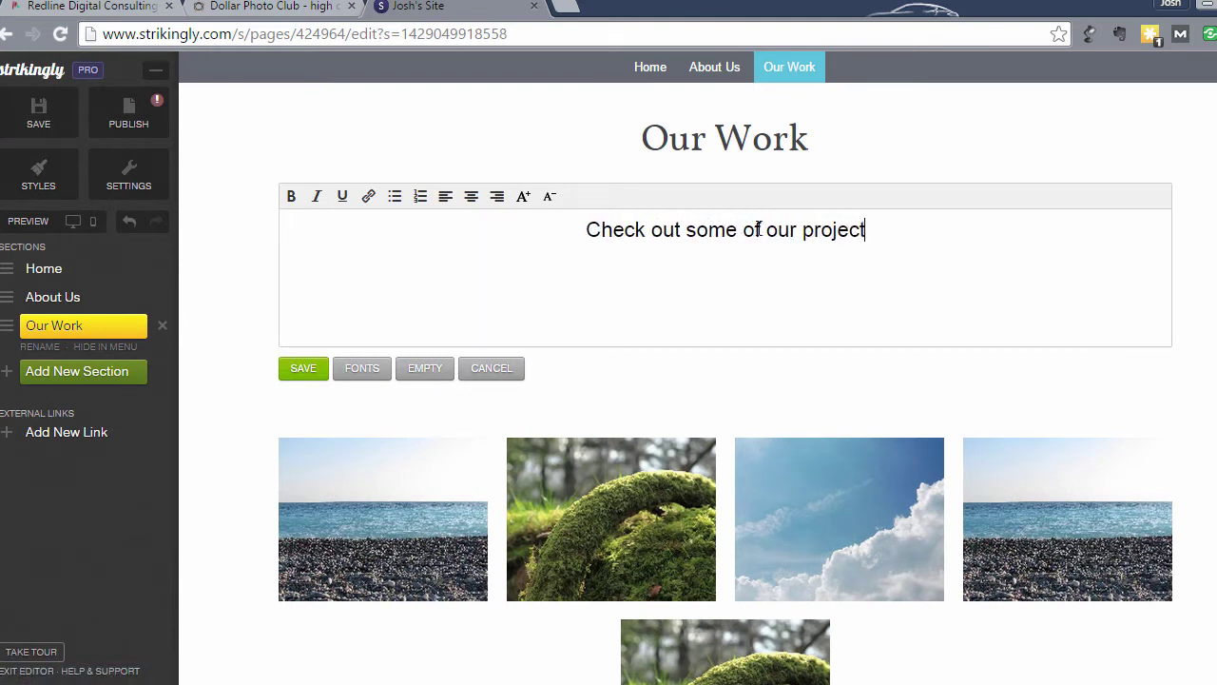
type("s below.")
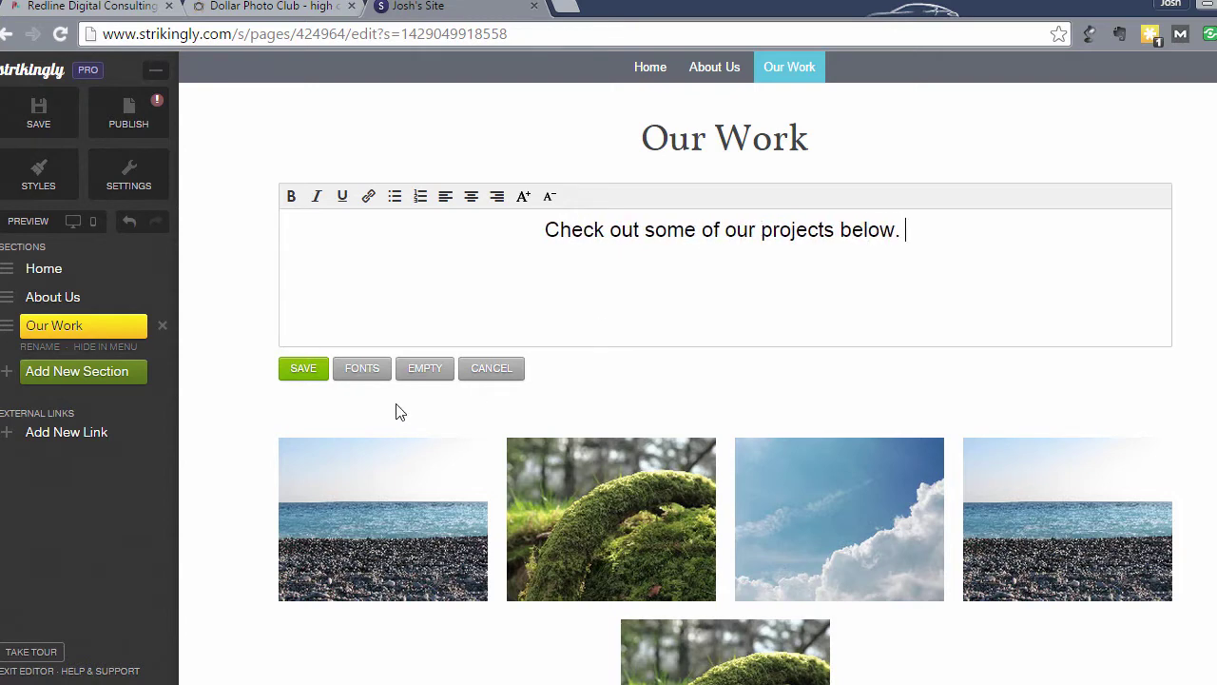
left_click(311, 371)
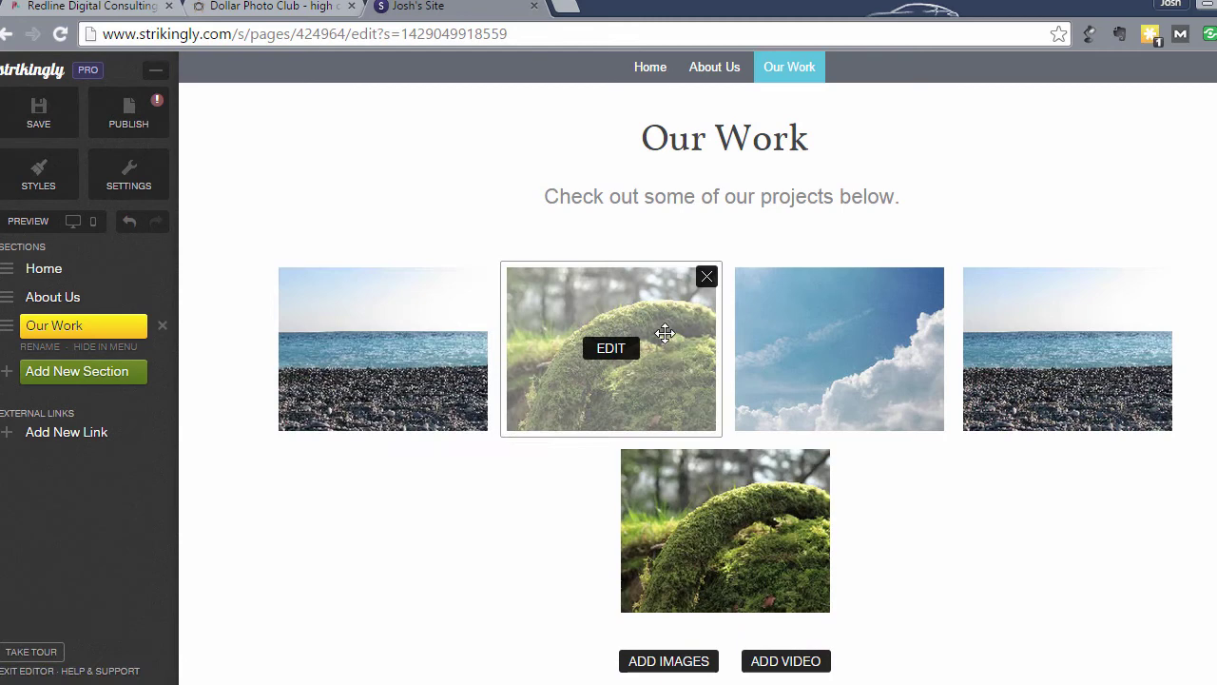
- Scroll down to the five gallery photos and switch to the Redline HD Artwork folder in Explorer
scroll(778, 343, "down", 1)
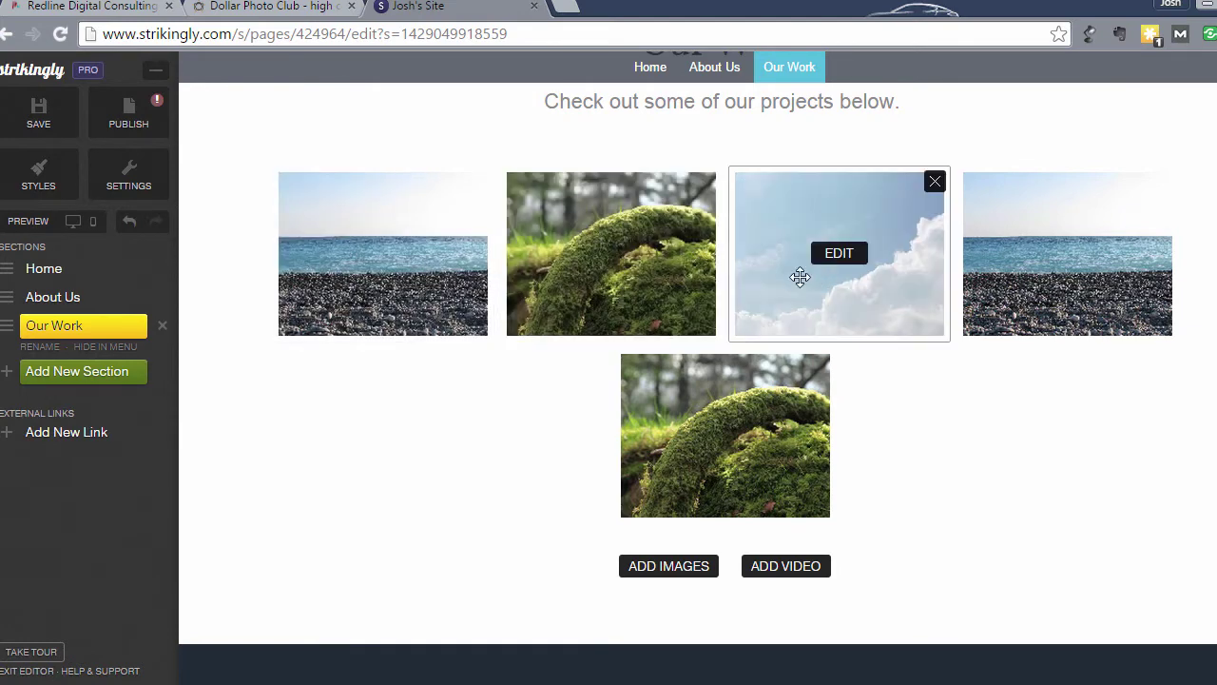
key("alt+Tab")
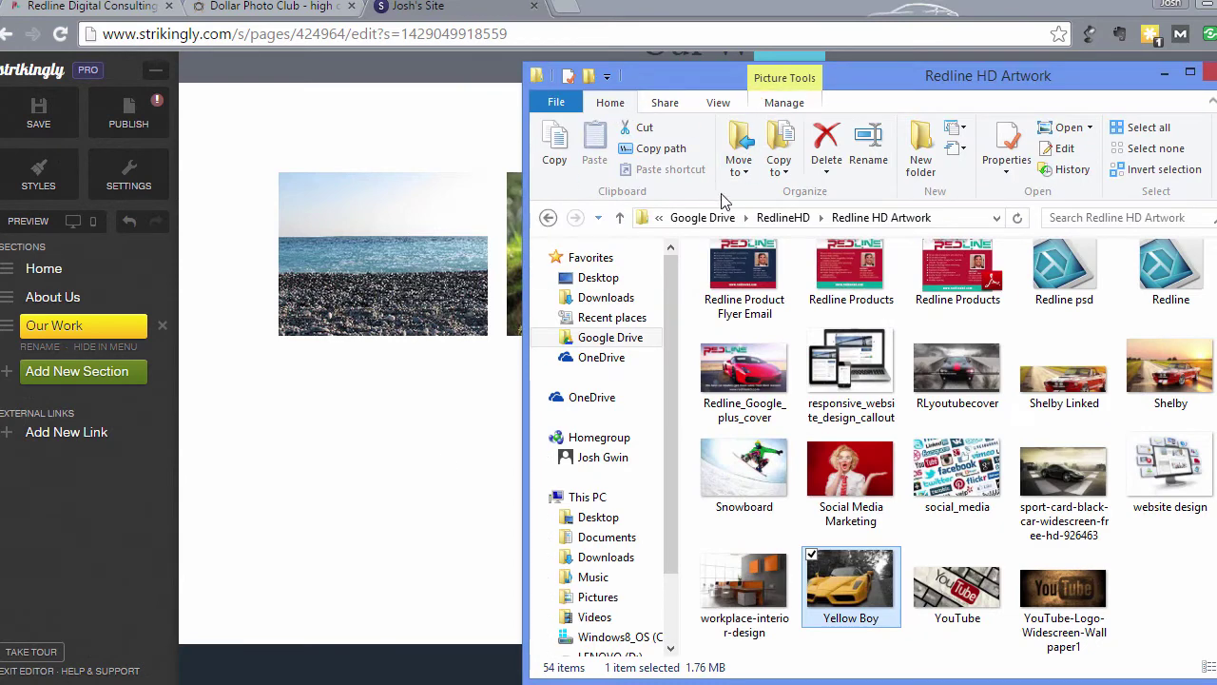
- Use the RedlineHD address-bar menu to open the Sample Design Work folder
left_click(820, 218)
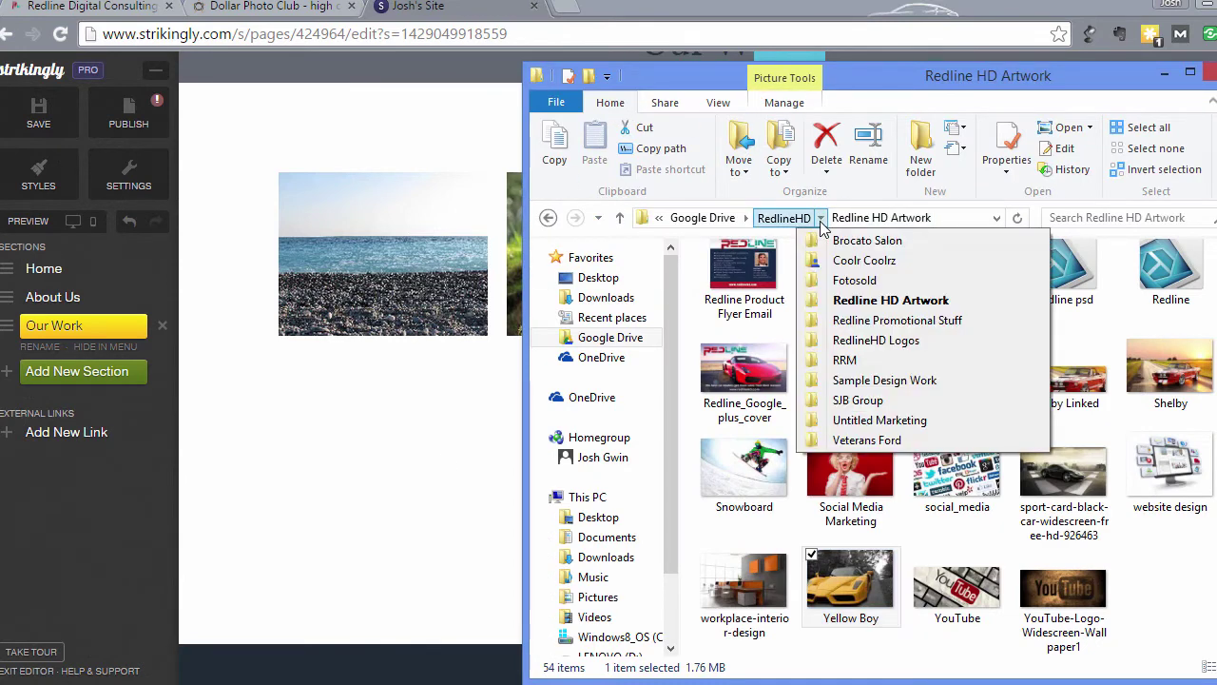
left_click(839, 385)
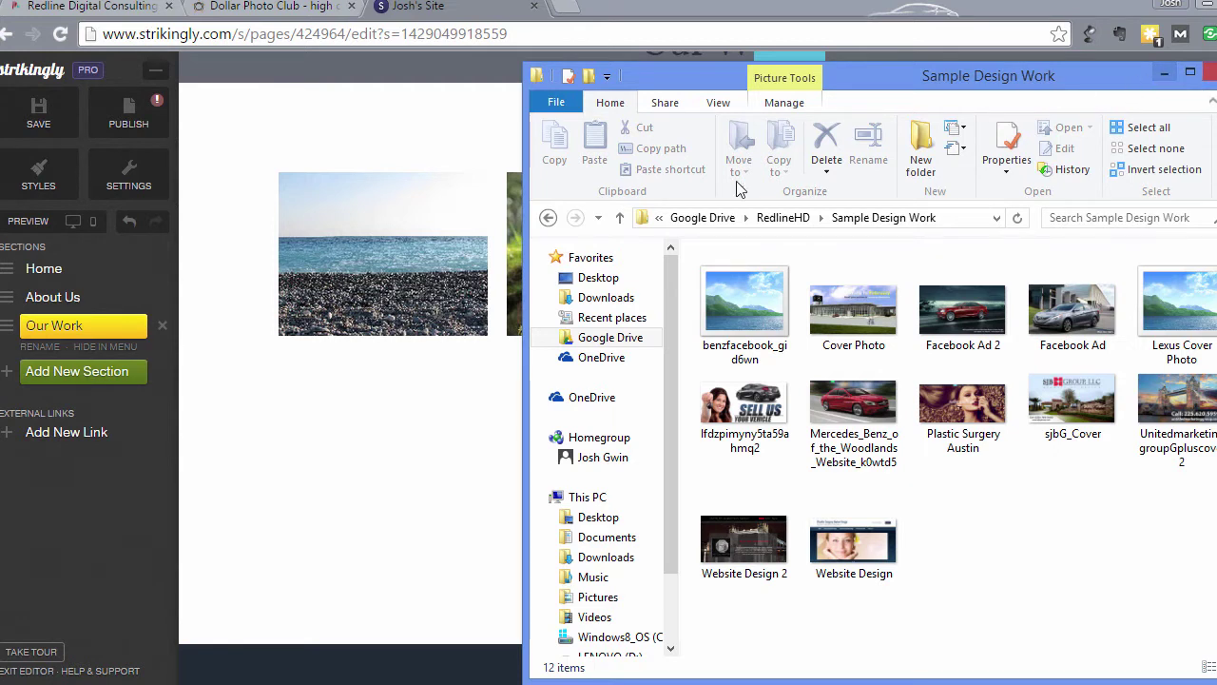
- Choose Replace on the beach gallery image and upload Lexus Cover Photo from Sample Design Work
left_click(373, 404)
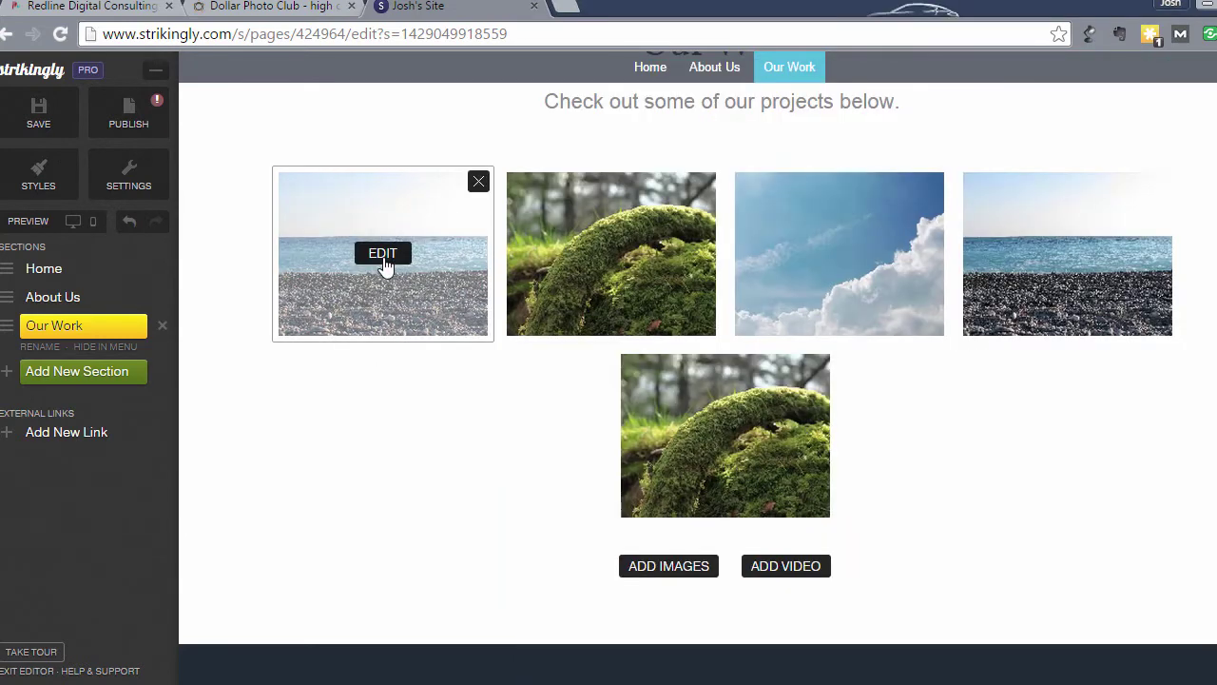
left_click(383, 255)
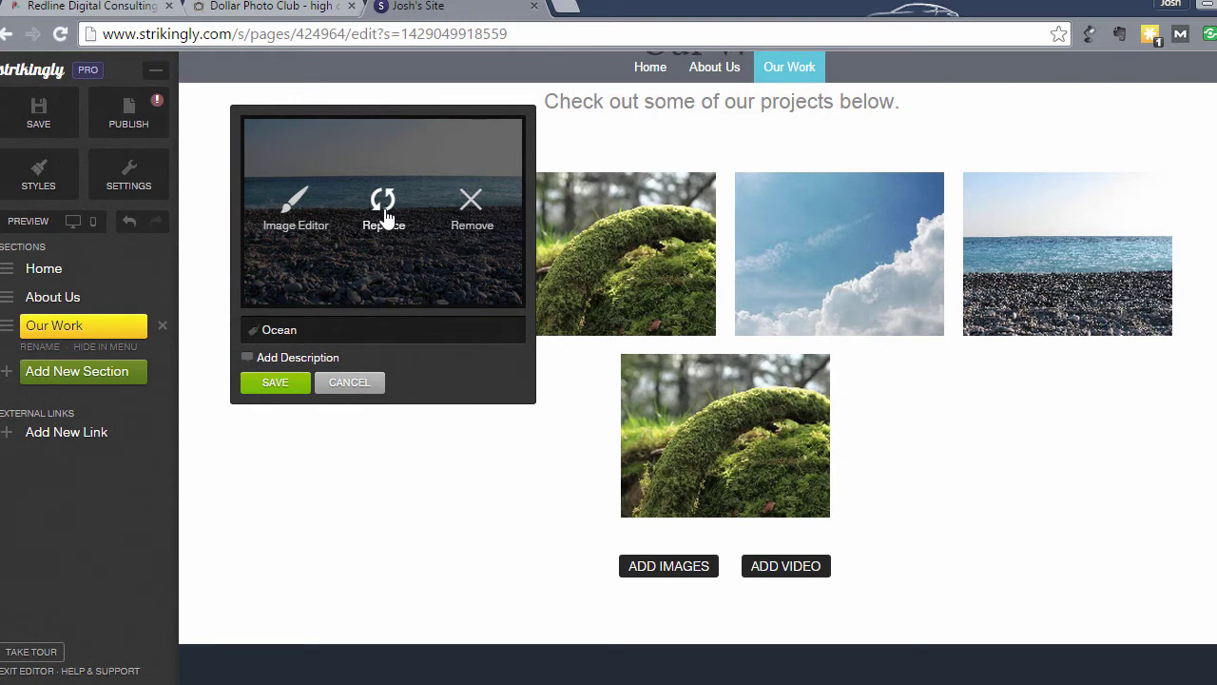
left_click(382, 202)
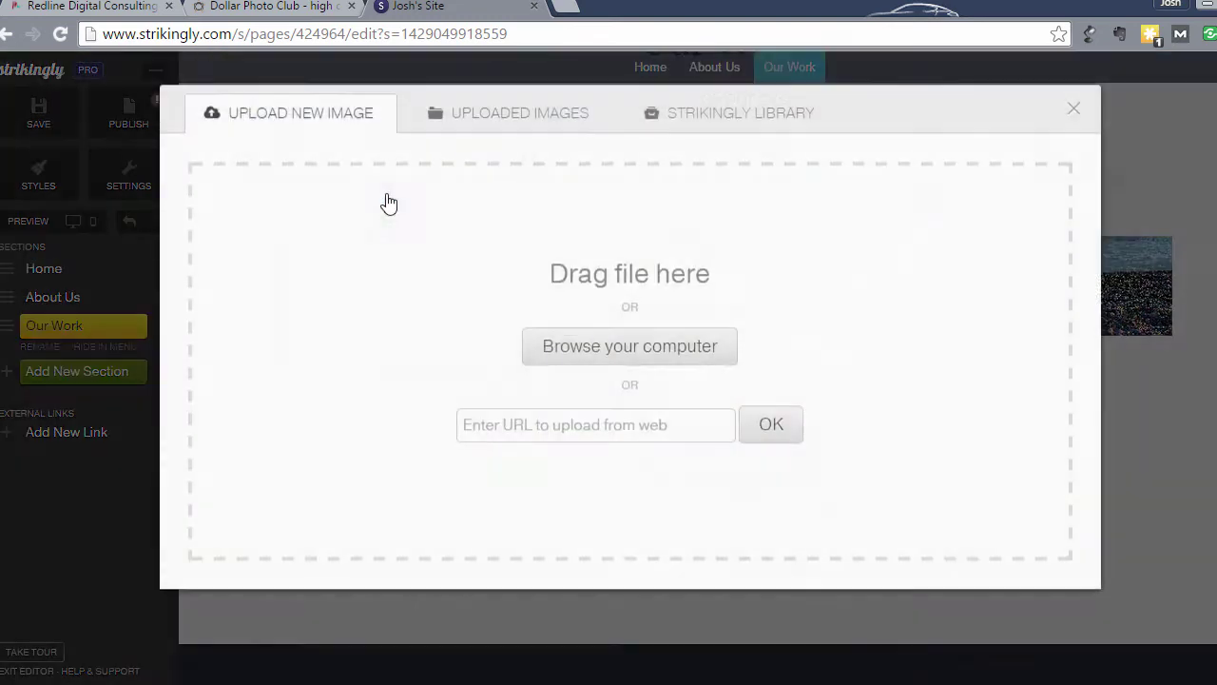
key("alt+Tab")
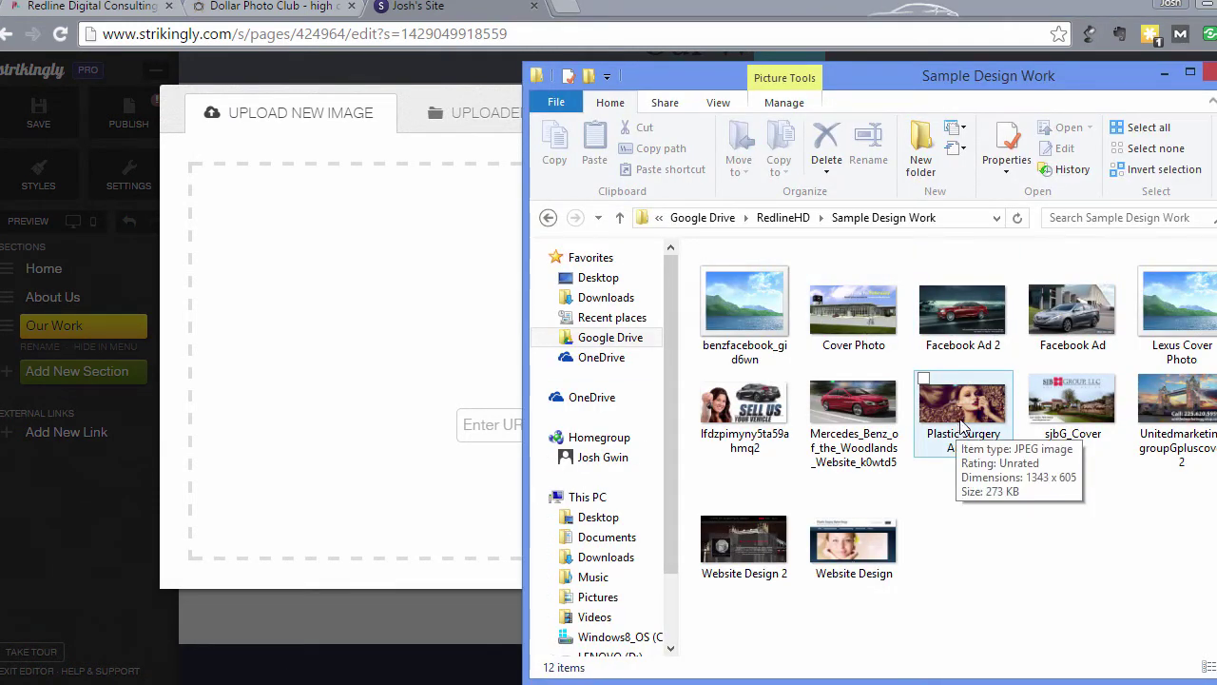
left_click_drag(1142, 306, 405, 383)
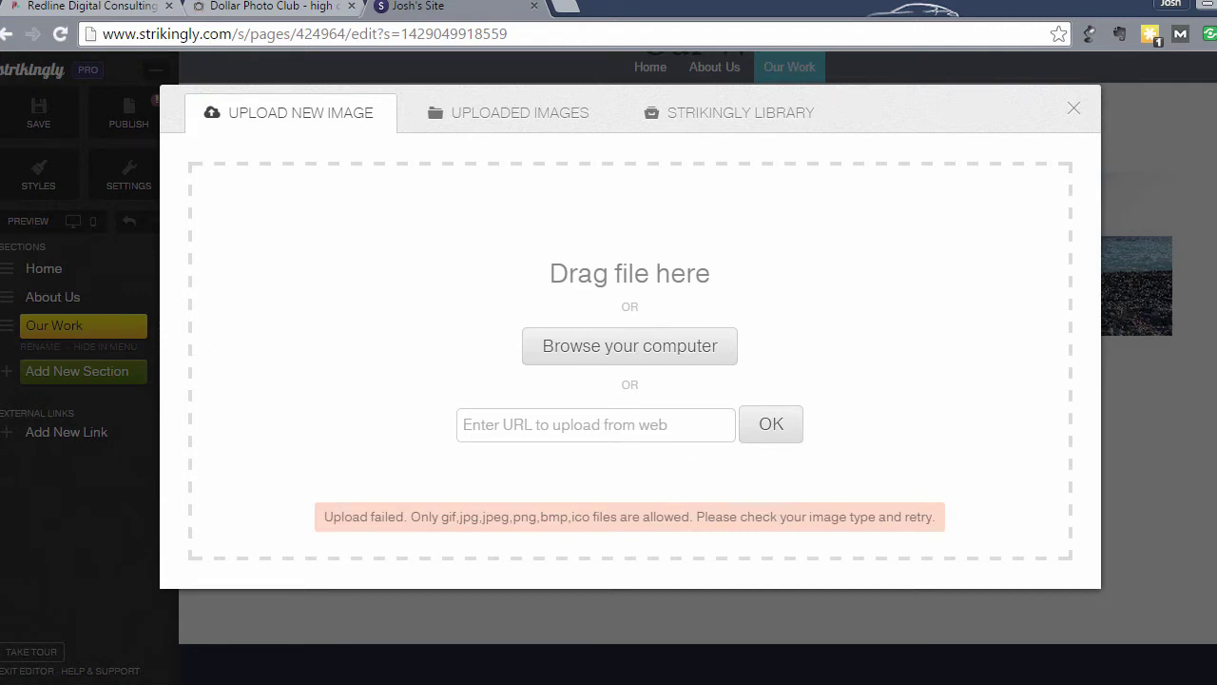
- Upload the Facebook Ad image from Sample Design Work as the replacement instead
mouse_move(244, 677)
left_click(316, 629)
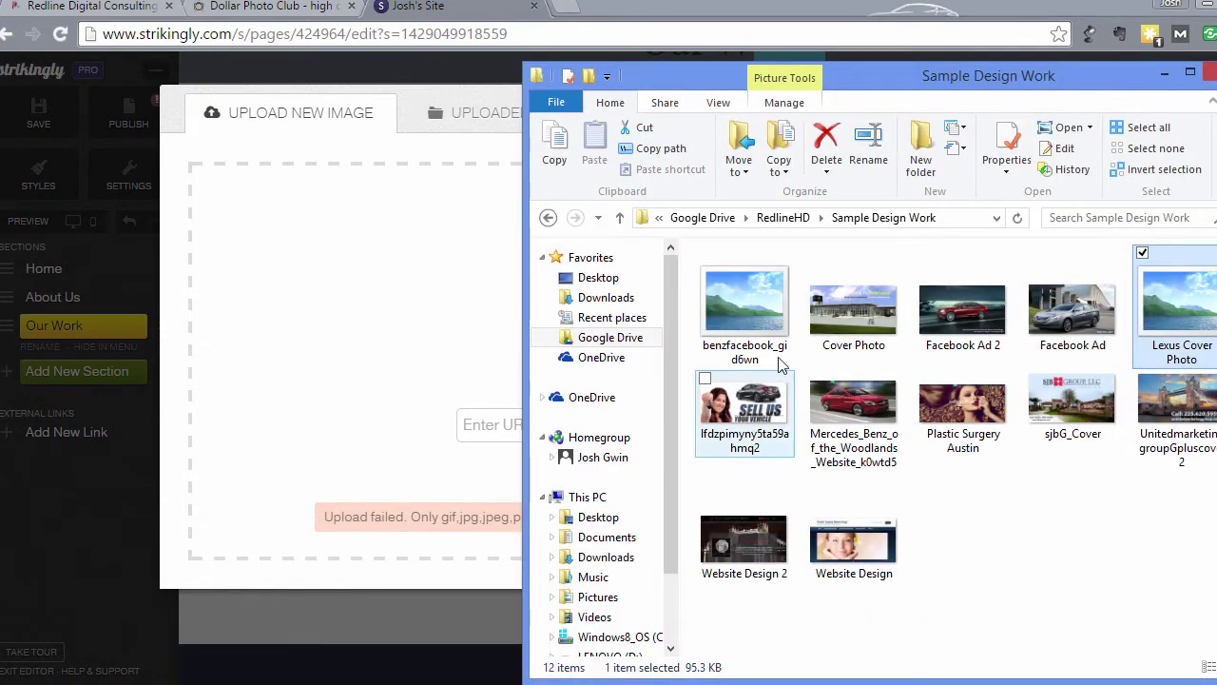
left_click_drag(1049, 310, 295, 372)
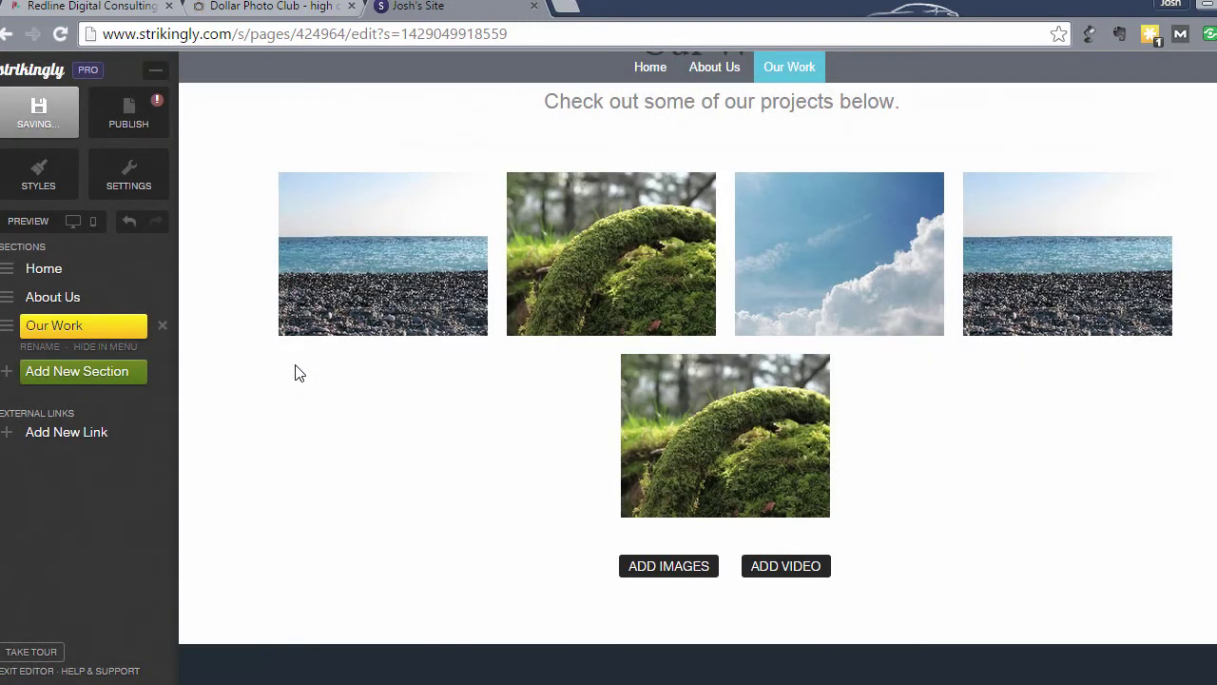
- Change the new car image's Ocean caption to 'Facebook Ad Design'
mouse_move(378, 257)
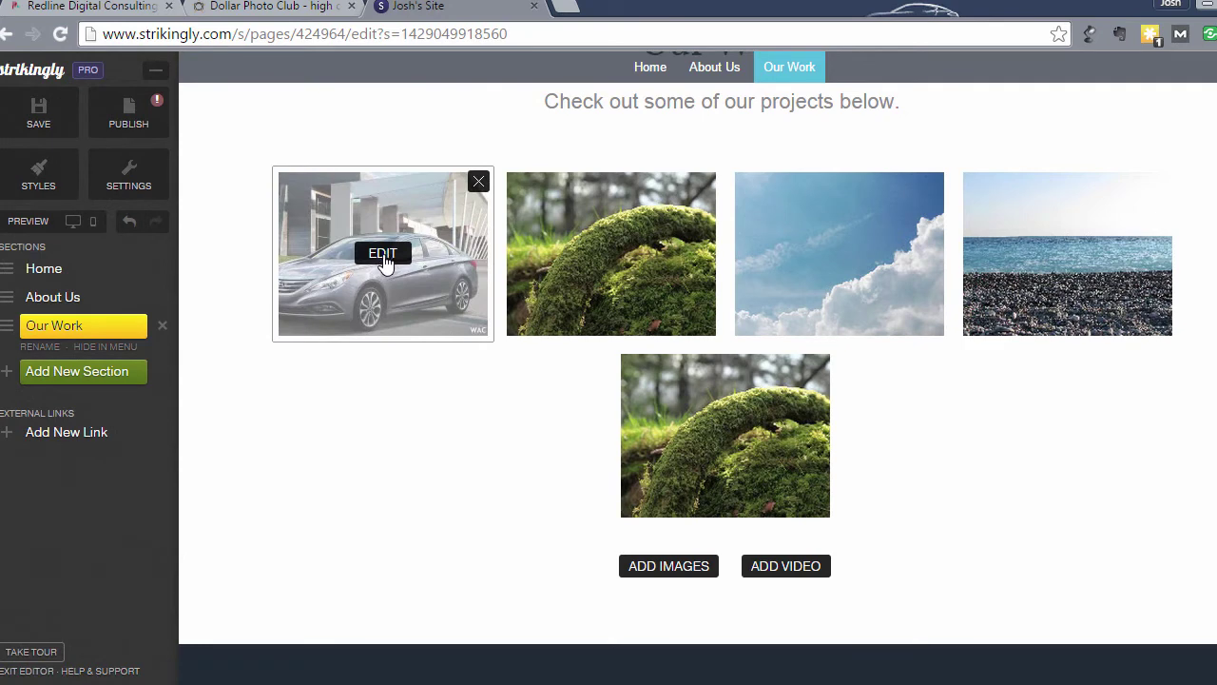
left_click(384, 254)
double_click(301, 322)
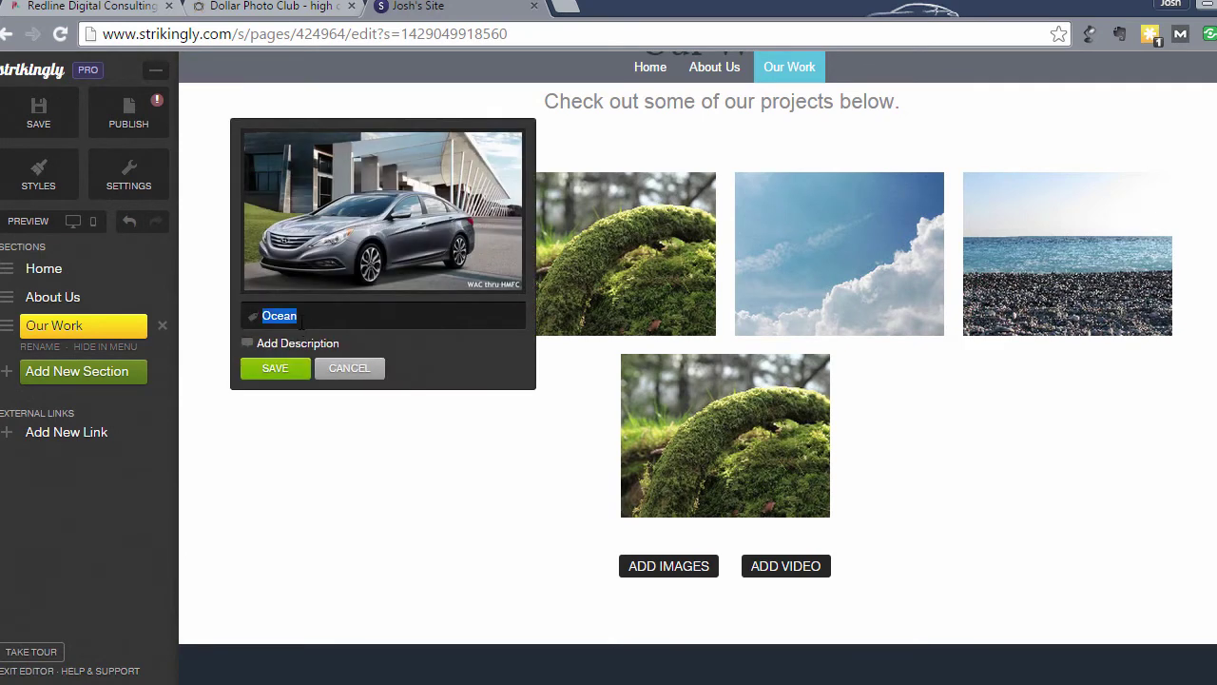
type("Facebook Ad Desig")
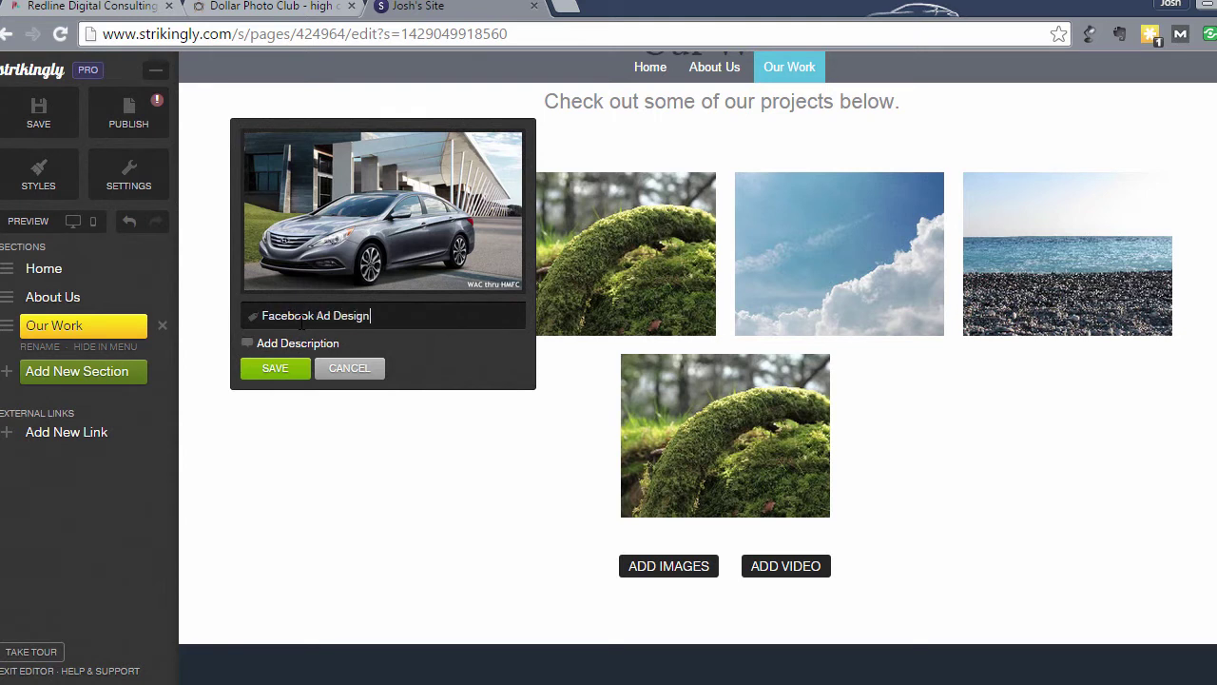
left_click(275, 368)
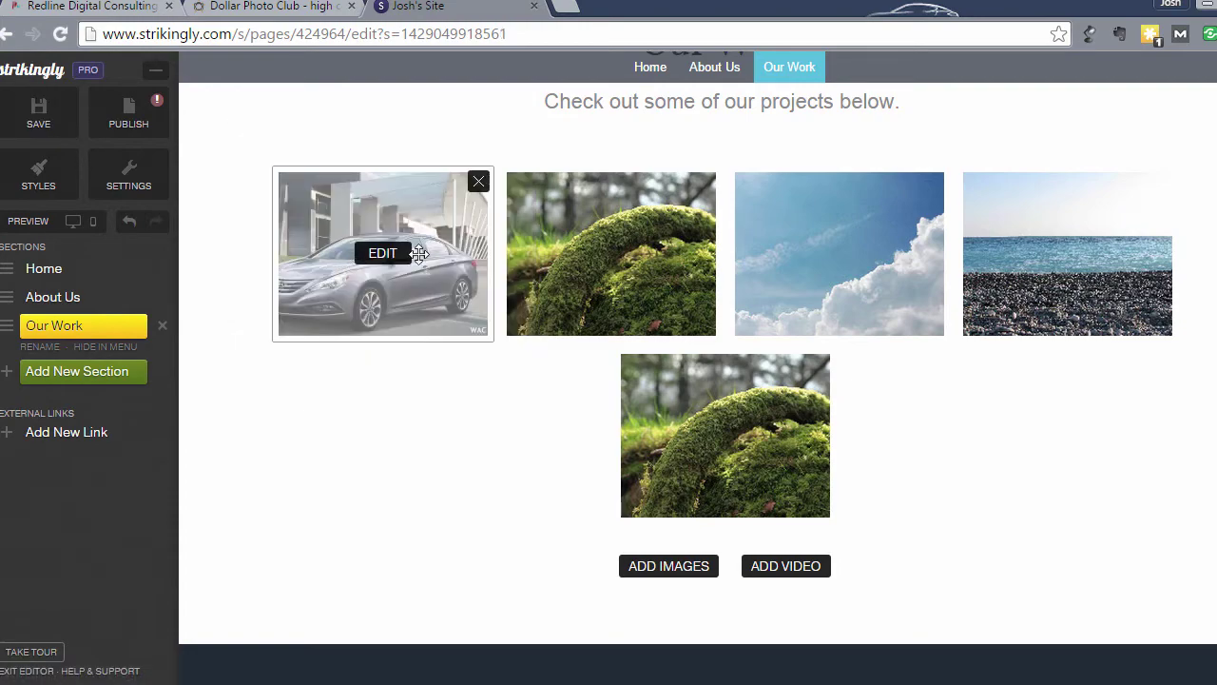
- Compare against the gallery on the live redlinehd.com site, then return to the editor
left_click(126, 6)
scroll(563, 388, "down", 5)
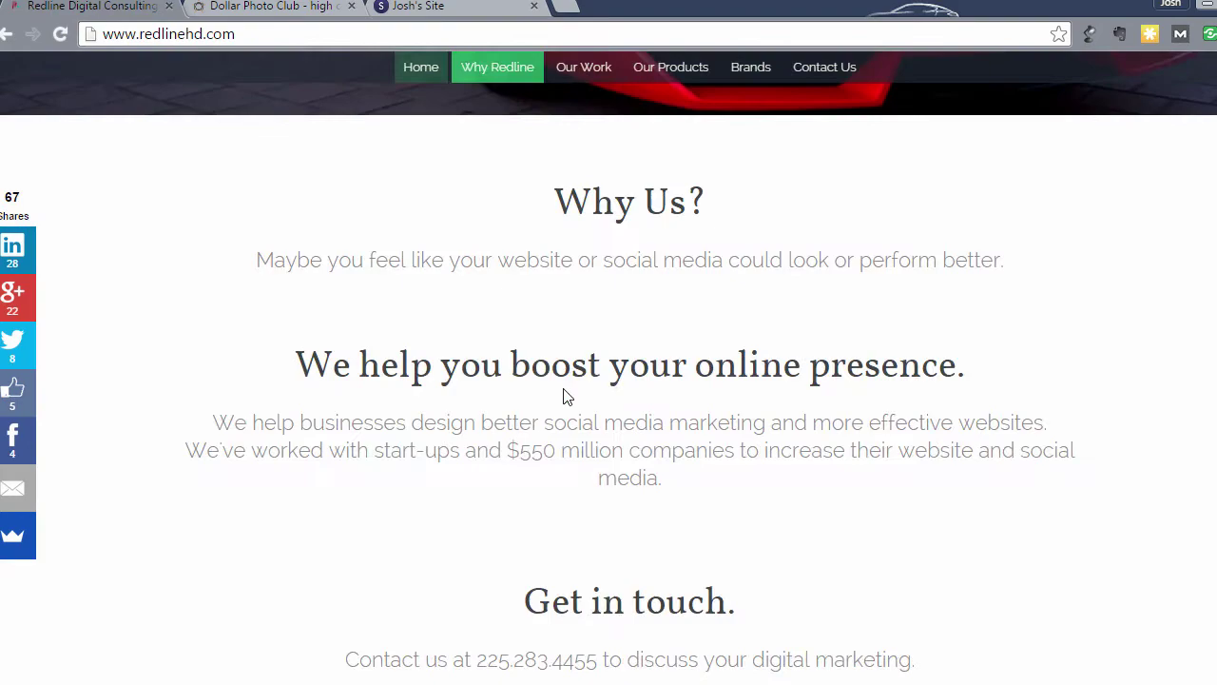
scroll(564, 388, "down", 10)
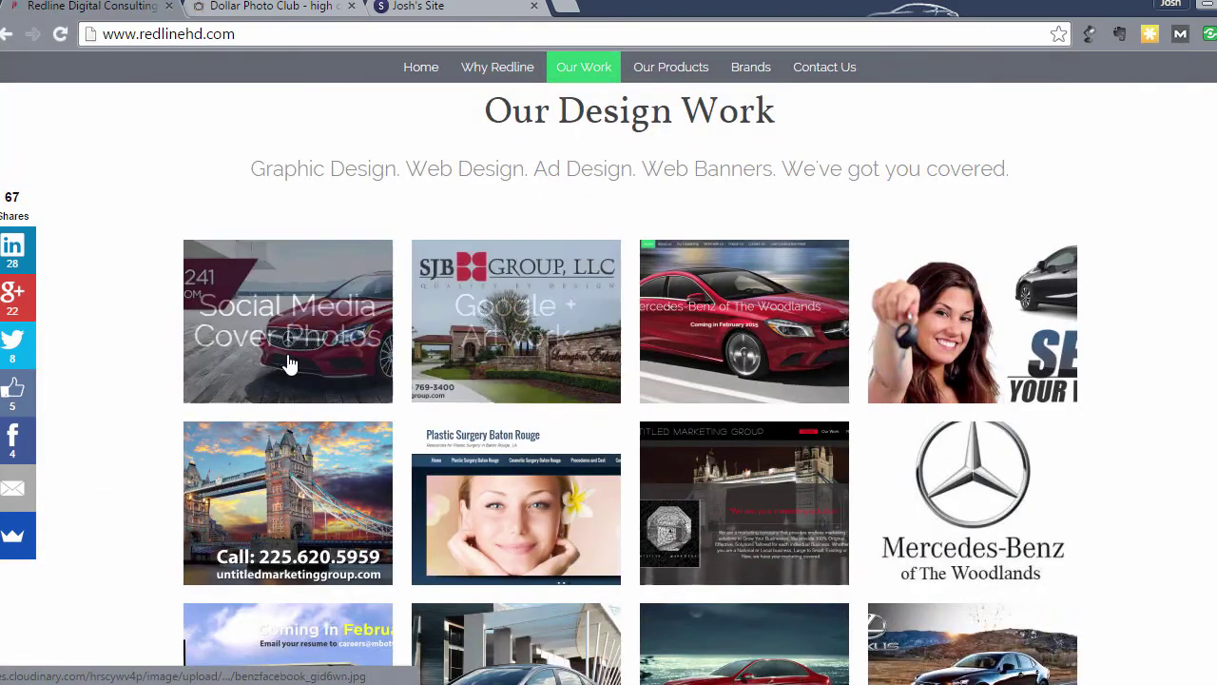
left_click(366, 6)
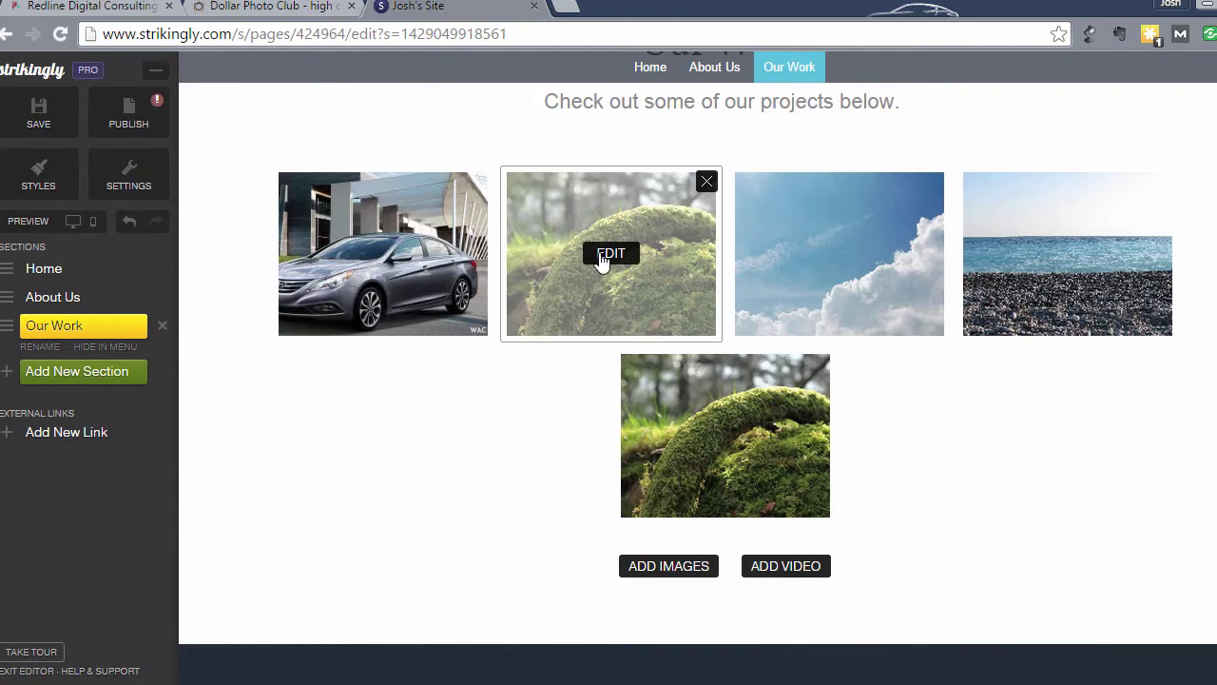
- Replace the moss image by uploading the Plastic Surgery Austin picture from Sample Design Work
left_click(611, 253)
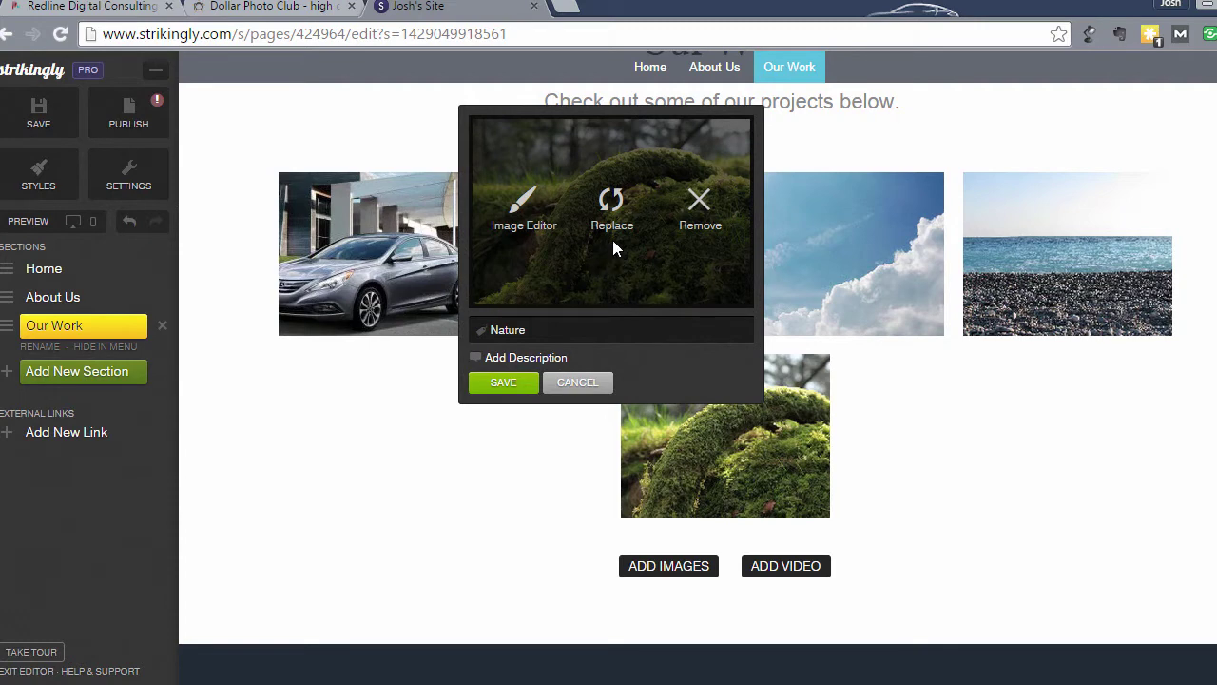
left_click(611, 214)
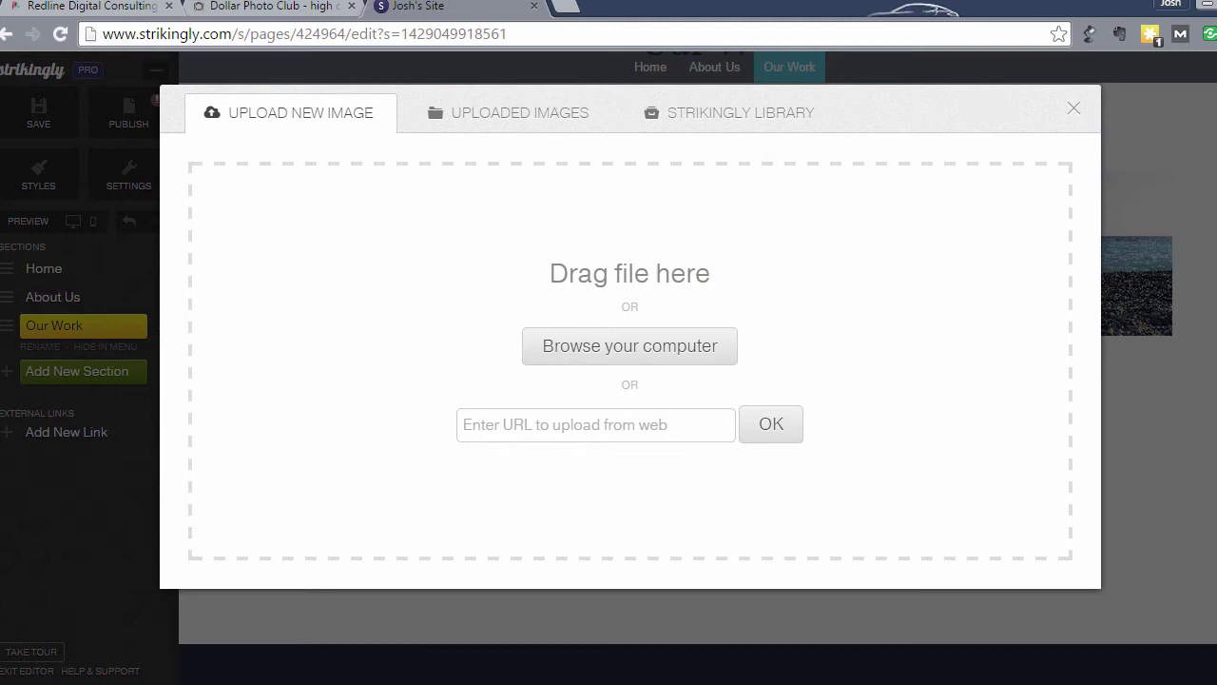
mouse_move(243, 677)
left_click(242, 600)
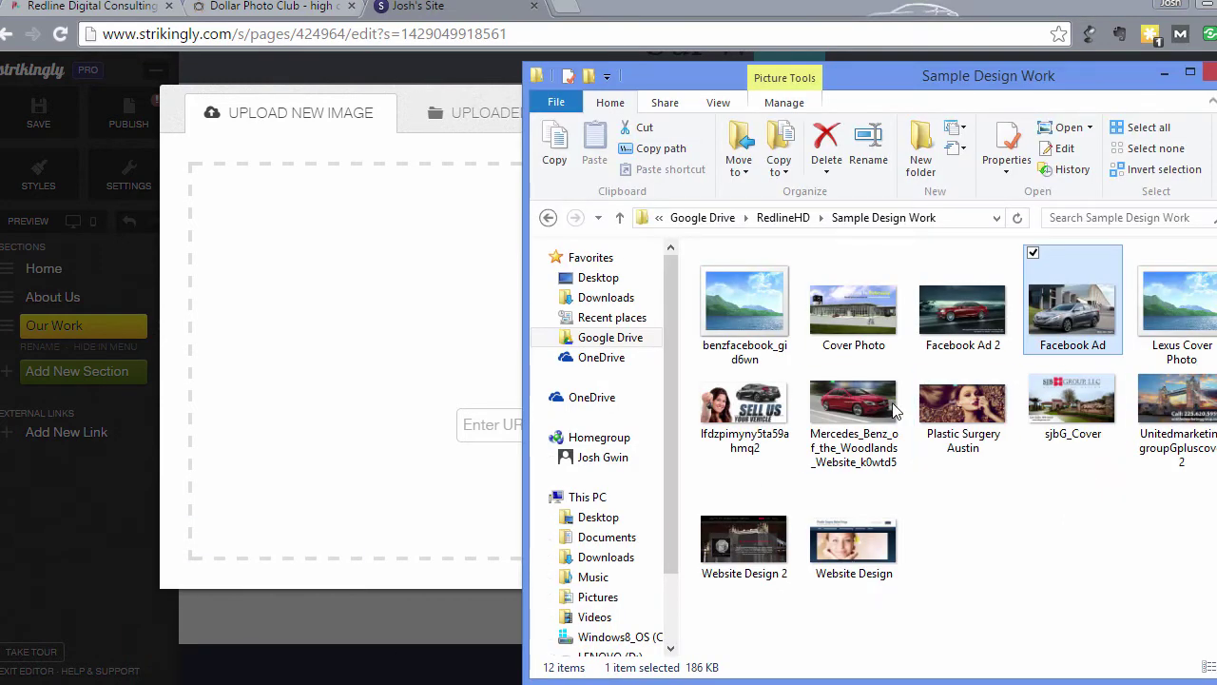
left_click_drag(949, 411, 300, 387)
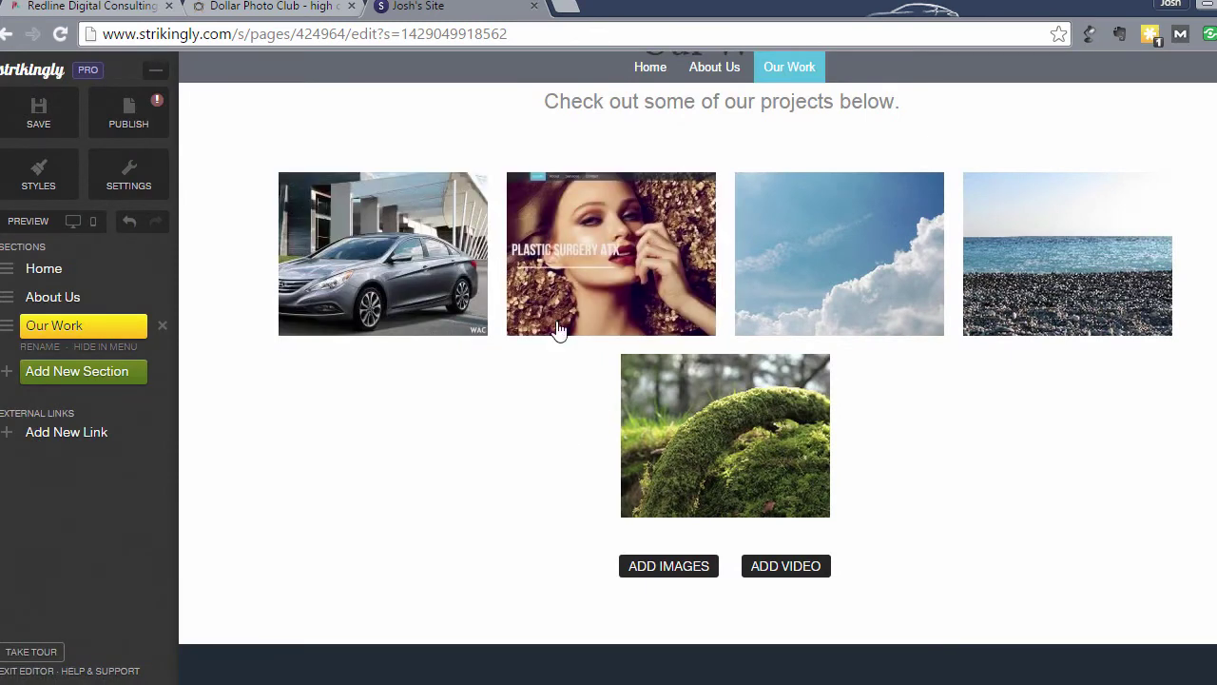
- Remove the second image from the Our Work gallery
mouse_move(595, 264)
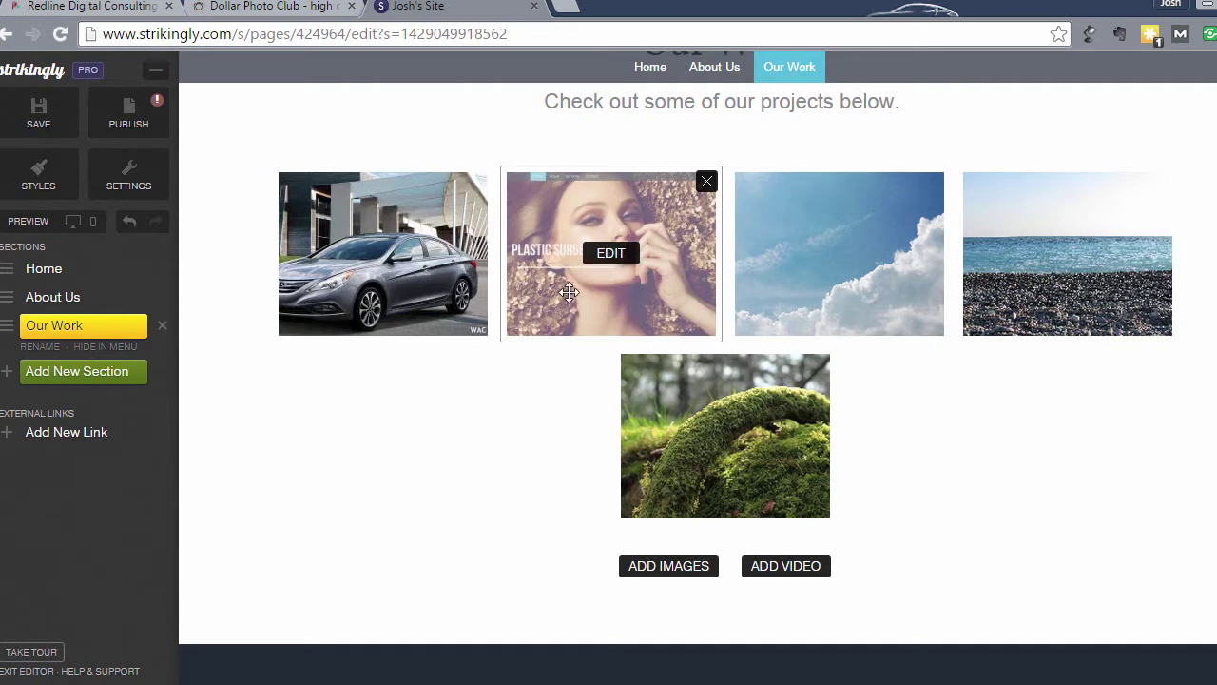
left_click(616, 261)
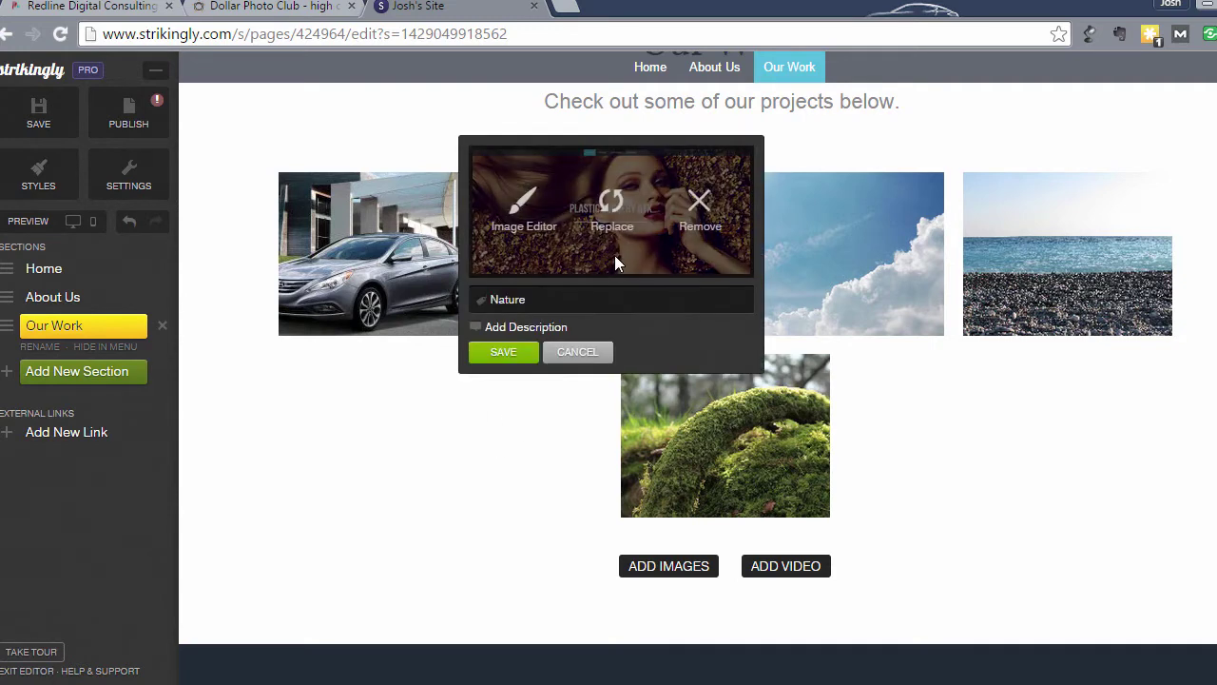
left_click(697, 205)
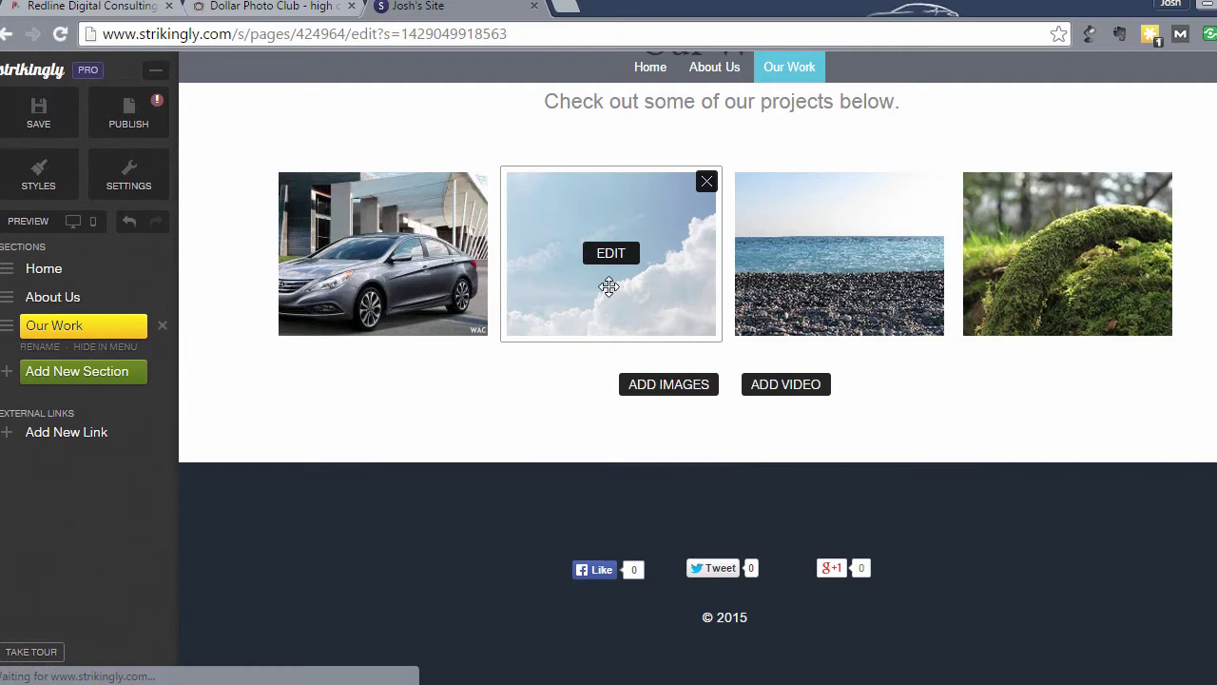
- Replace the blue sky image with the Website Design screenshot from Sample Design Work
left_click(609, 255)
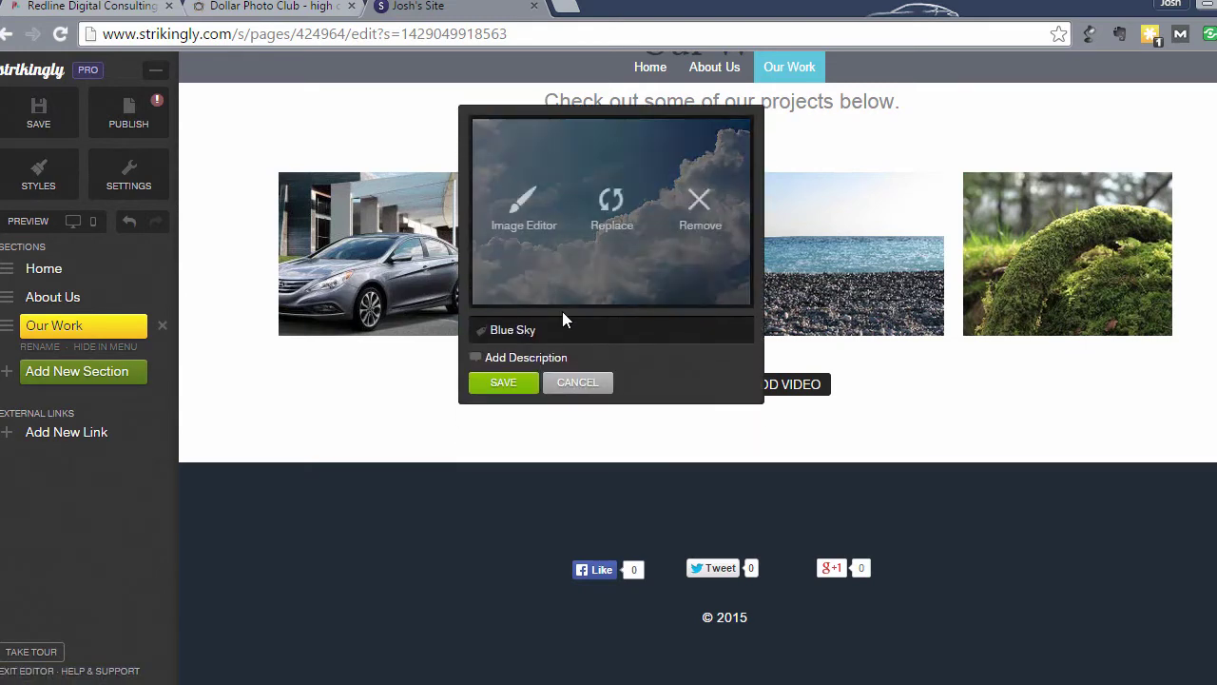
left_click(608, 204)
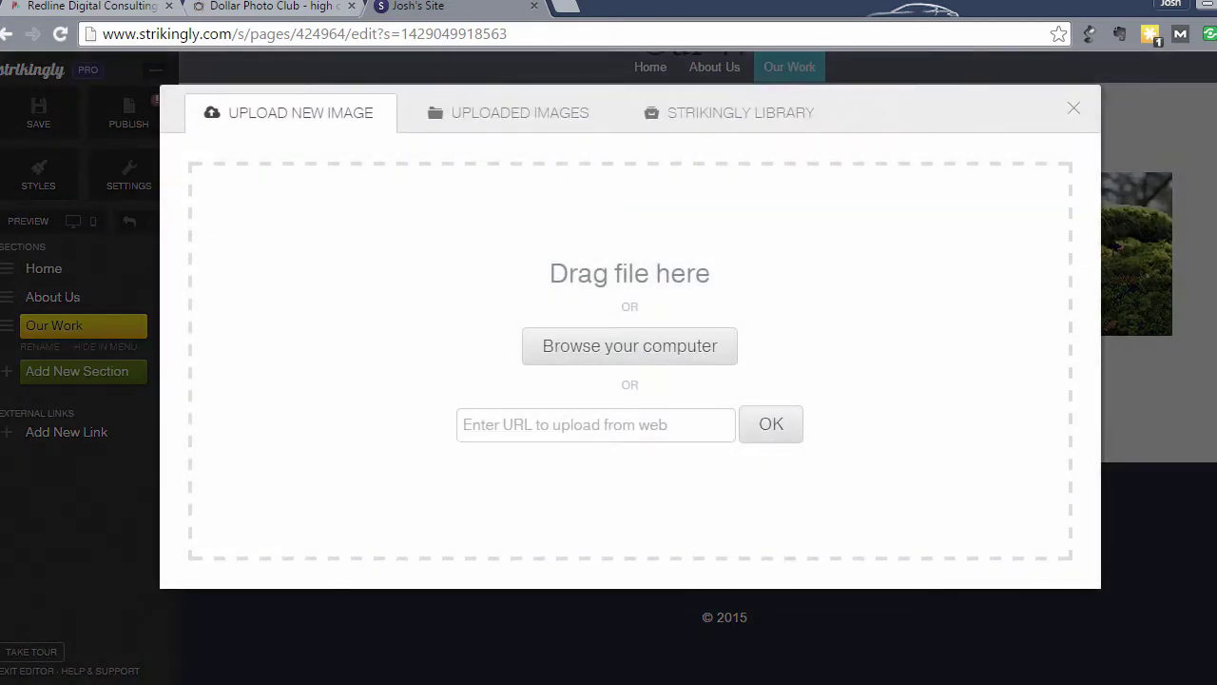
key("alt+Tab")
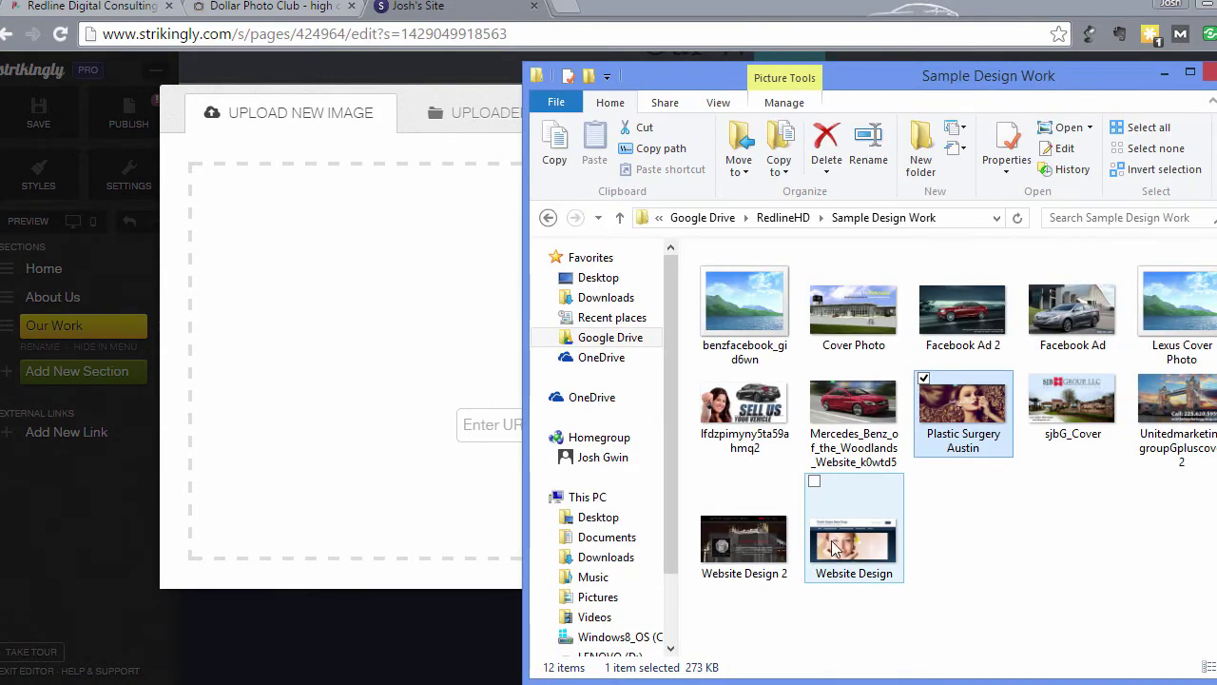
left_click_drag(833, 548, 338, 422)
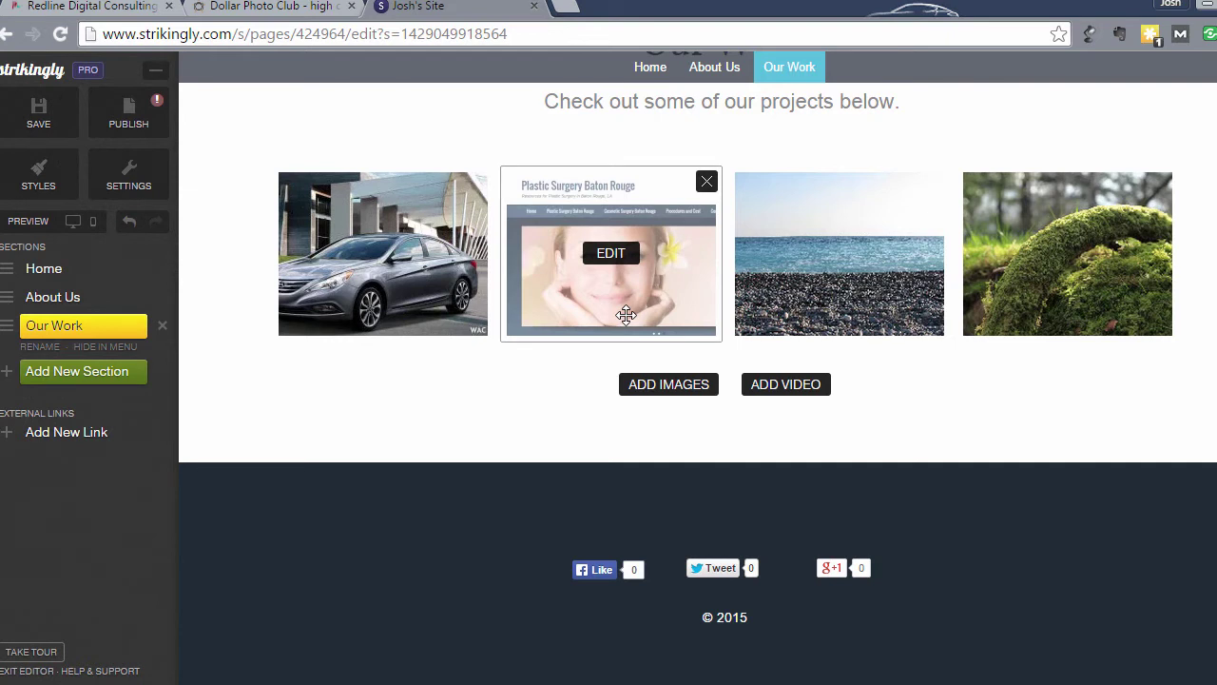
- Overwrite the 'Blue Sky' title with new text beginning 'We' and save the image
left_click(613, 260)
double_click(533, 309)
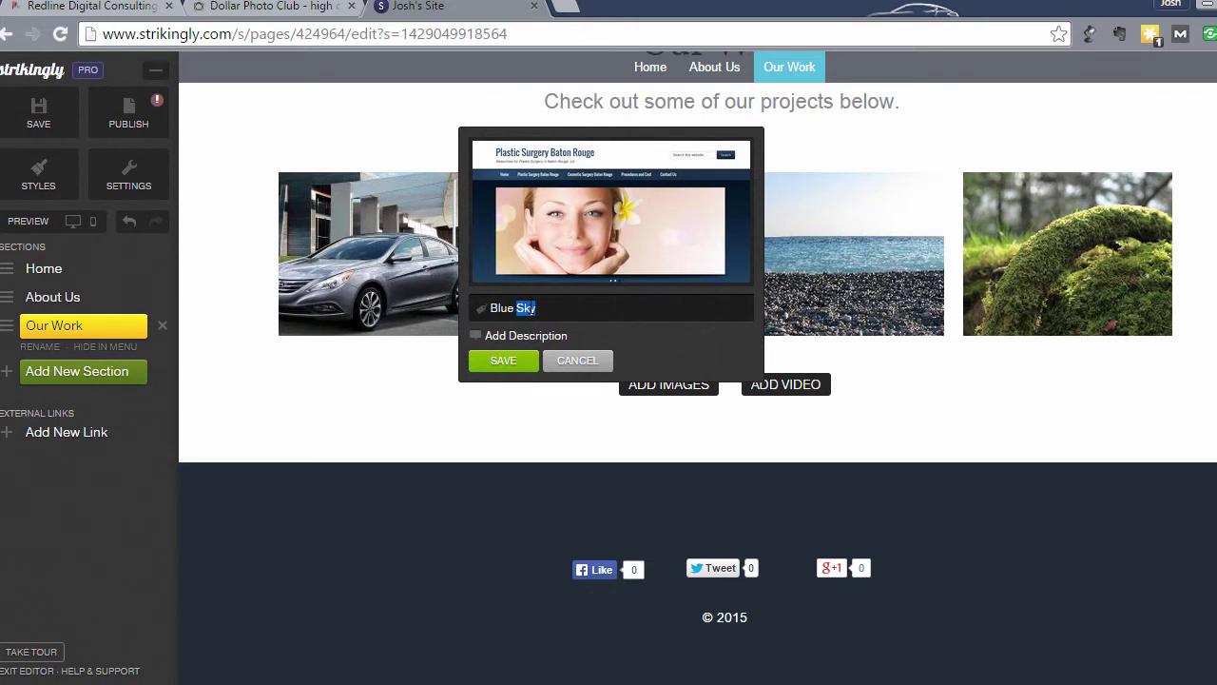
triple_click(533, 308)
type("Website Design")
left_click(495, 368)
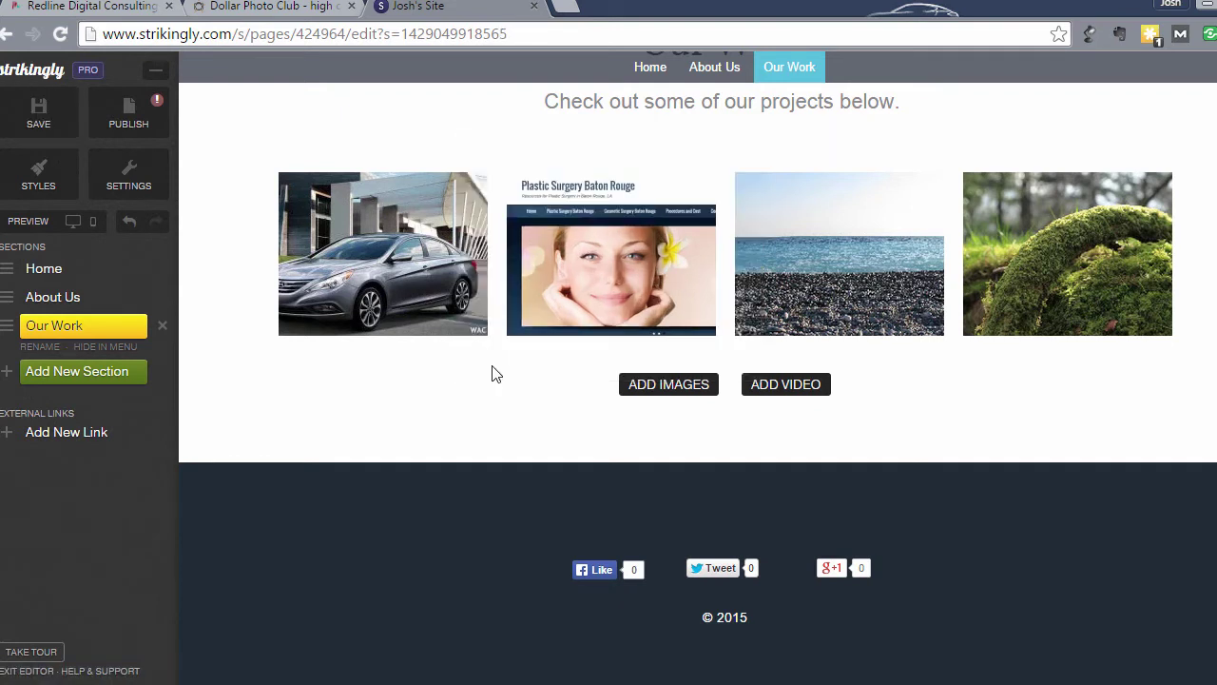
- Begin replacing the beach image, then close the upload dialog without uploading anything
mouse_move(515, 328)
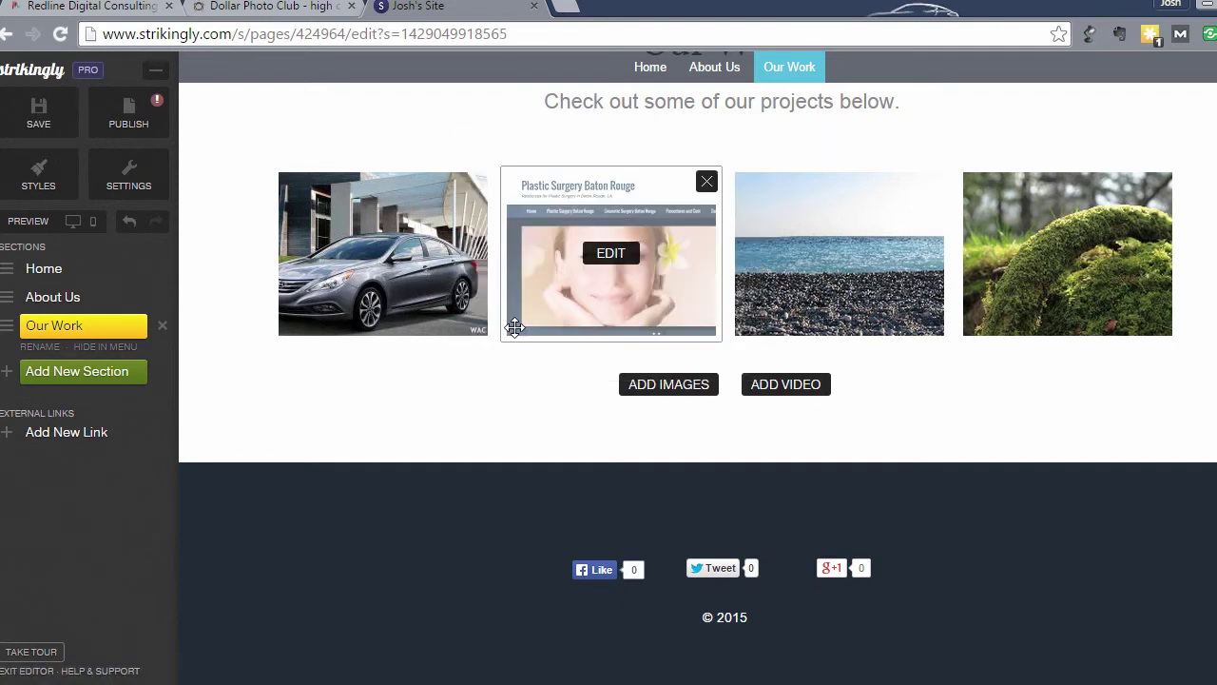
mouse_move(804, 277)
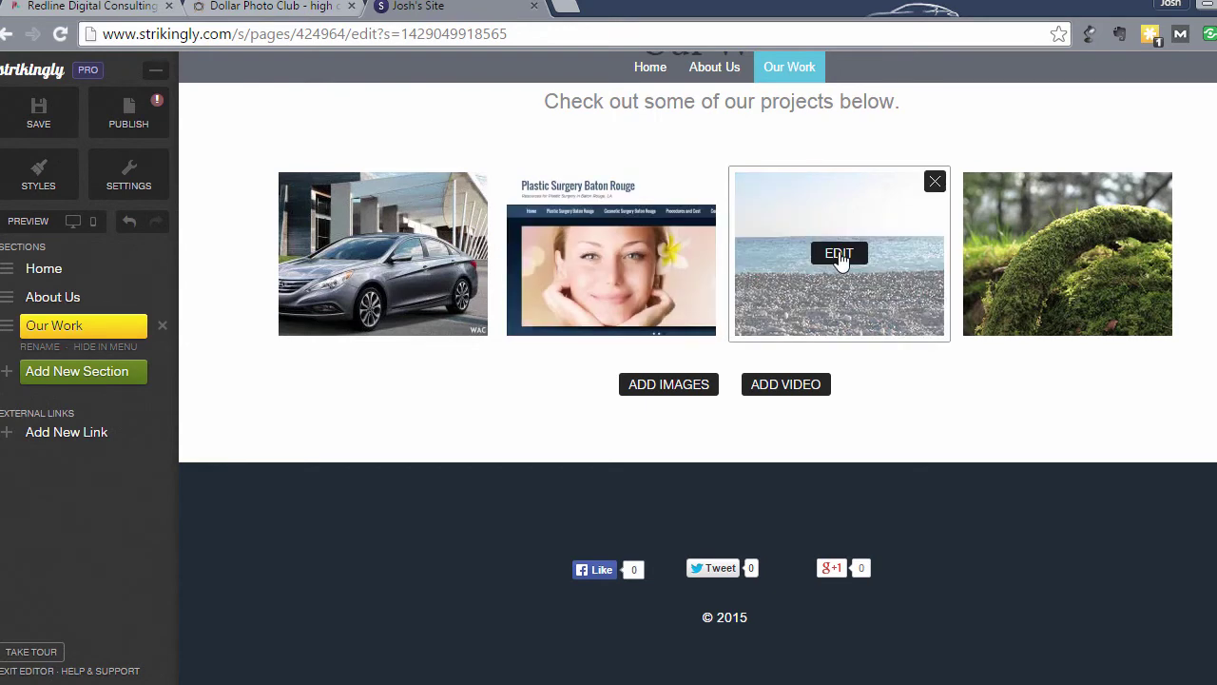
left_click(840, 254)
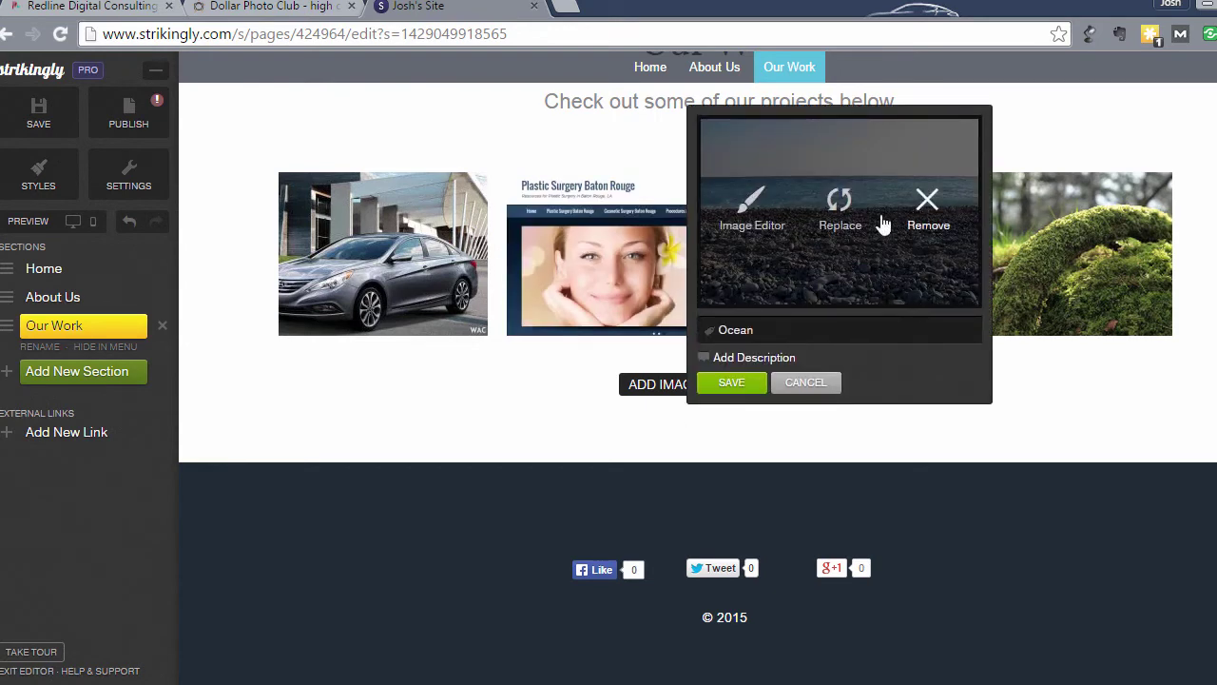
left_click(837, 217)
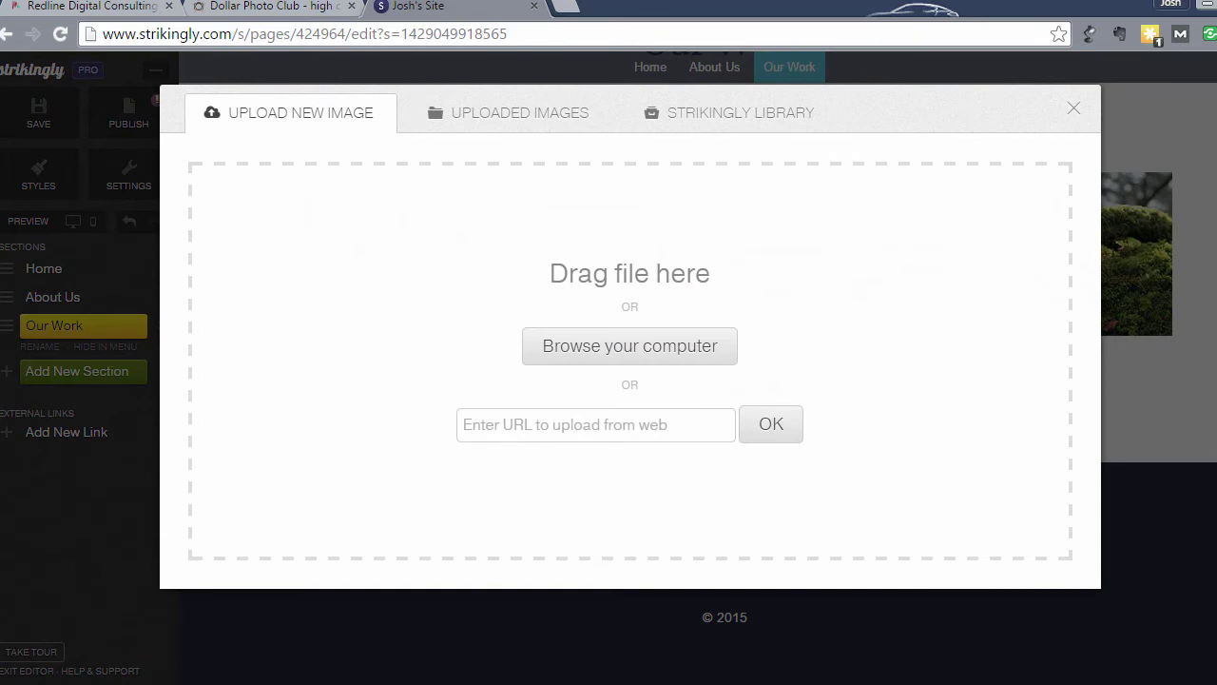
key("Escape")
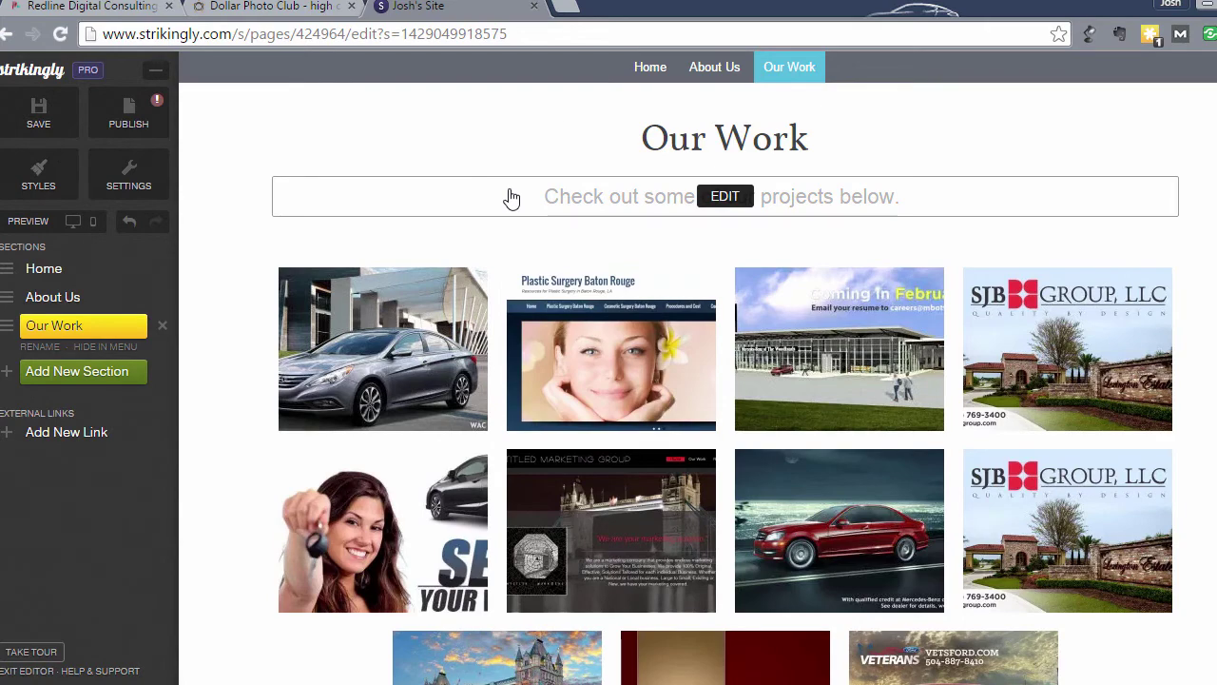
- Delete the first of the two SJB Group images and confirm the deletion
left_click(1161, 278)
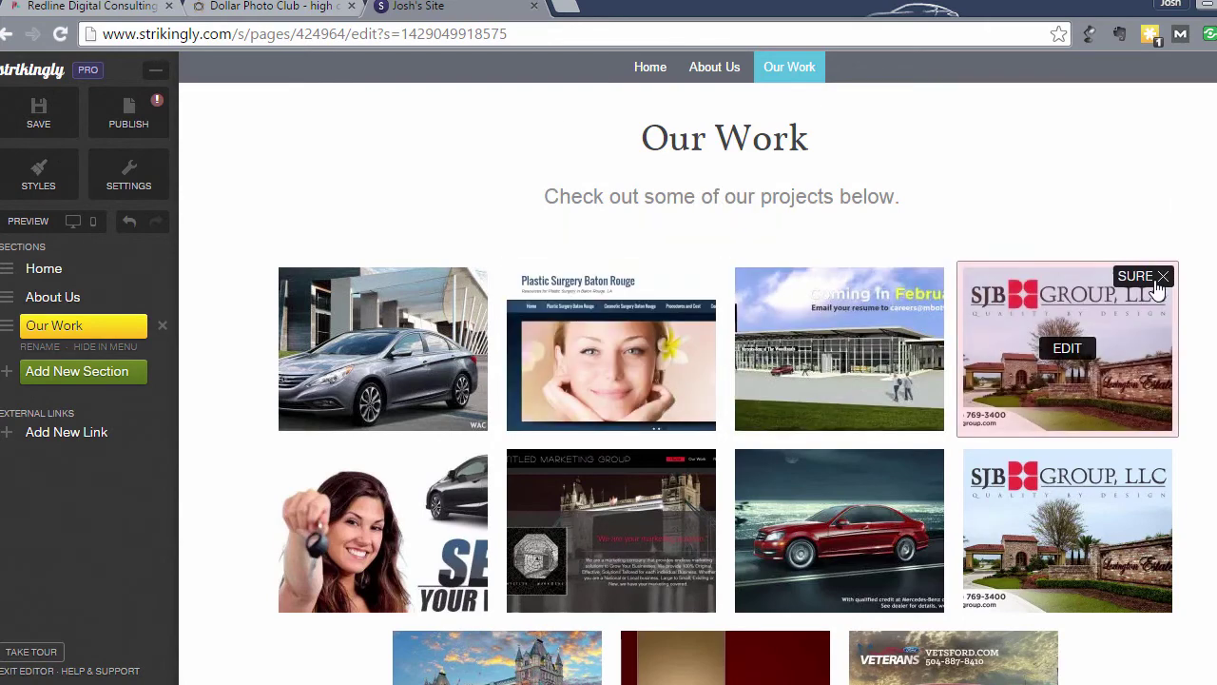
left_click(1159, 285)
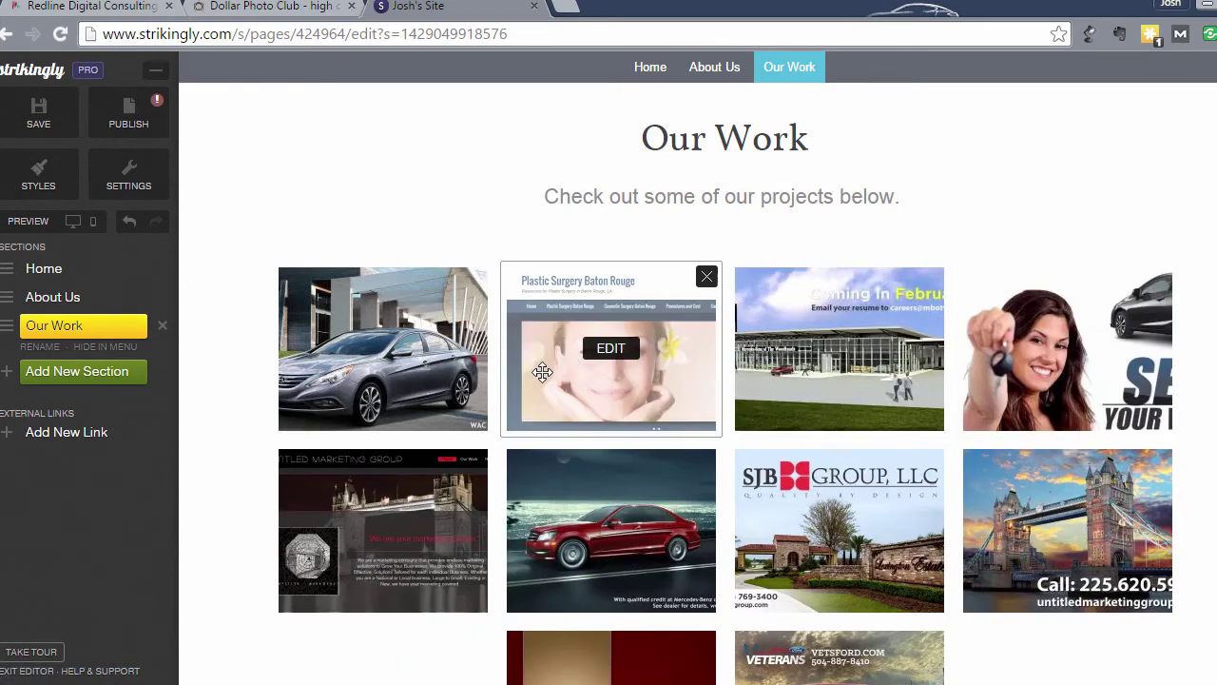
scroll(542, 371, "down", 2)
scroll(542, 371, "up", 2)
- Drag the dealership and SJB Group images into the second slot and the Vetsford truck first
scroll(526, 370, "down", 1)
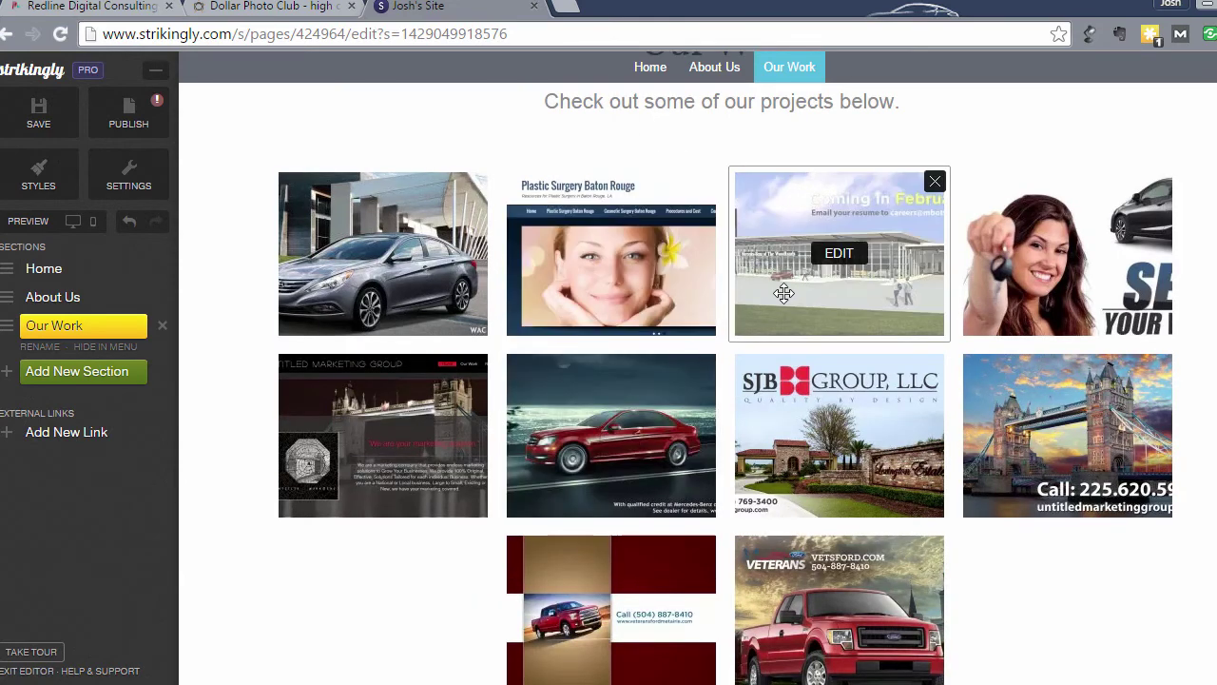
left_click_drag(784, 293, 598, 289)
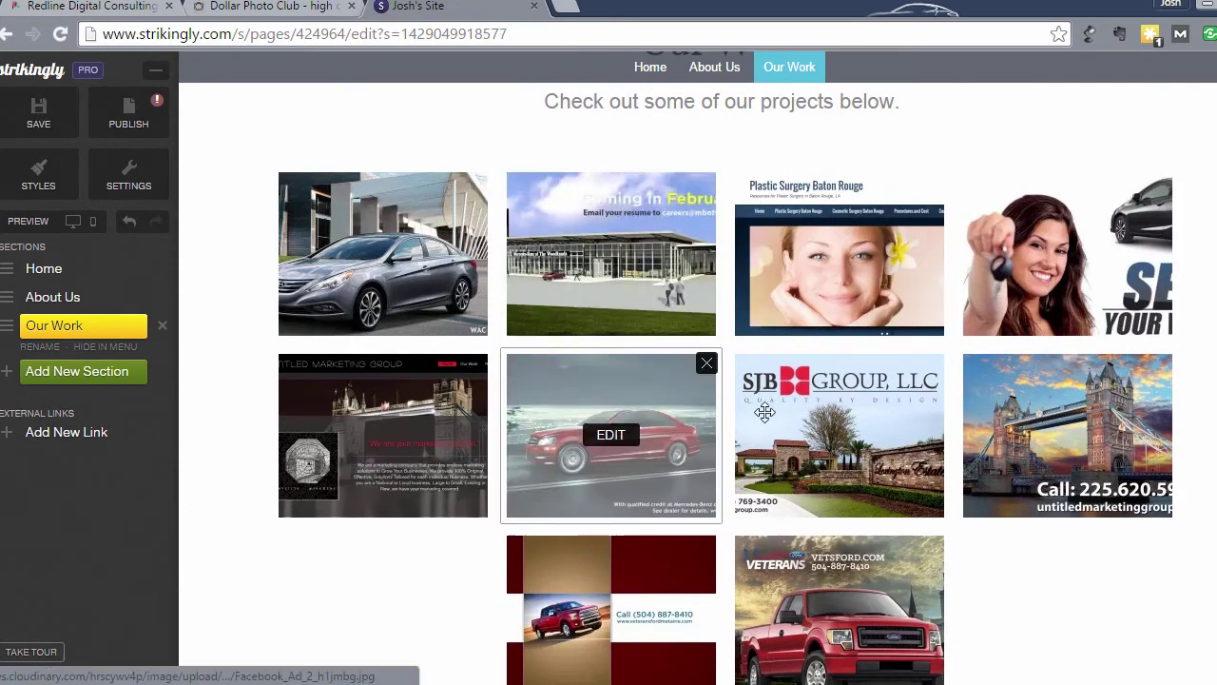
left_click_drag(845, 472, 617, 290)
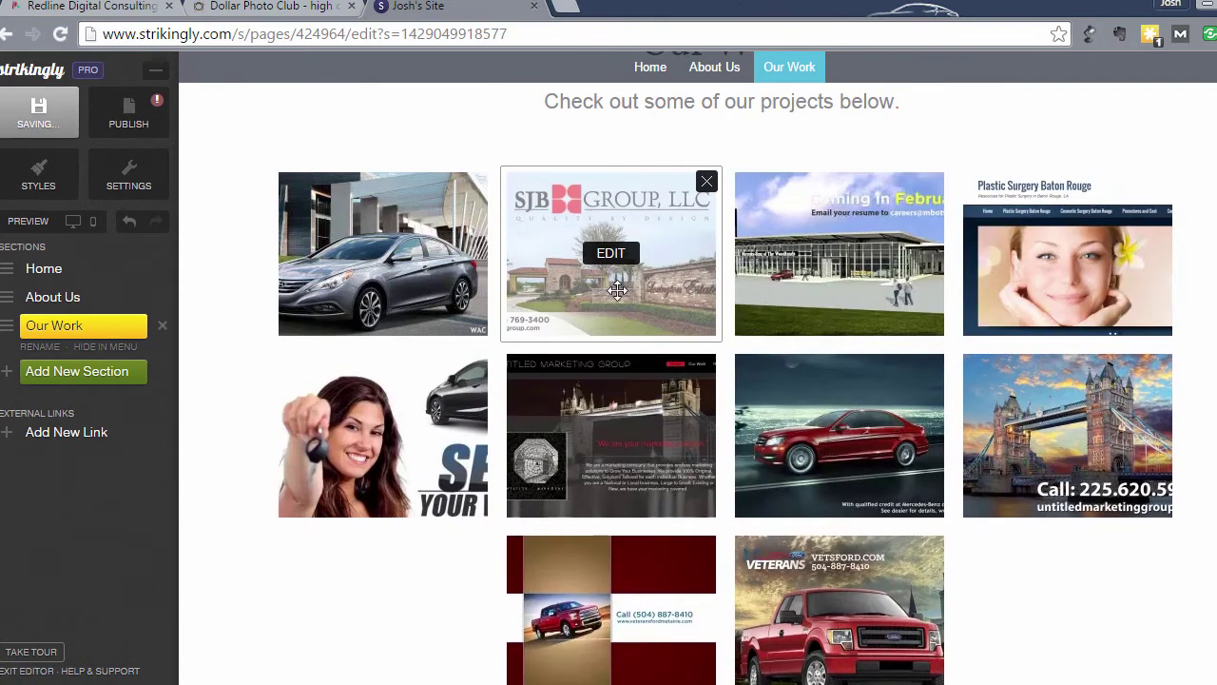
left_click_drag(827, 599, 344, 218)
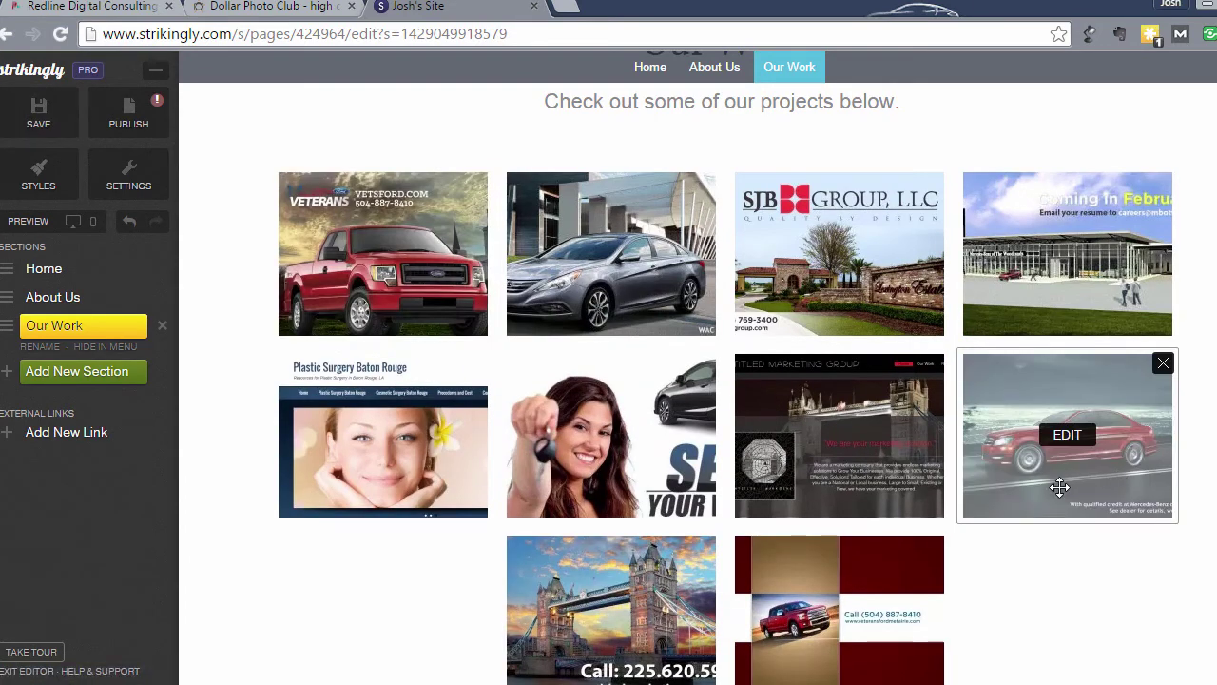
scroll(837, 438, "down", 2)
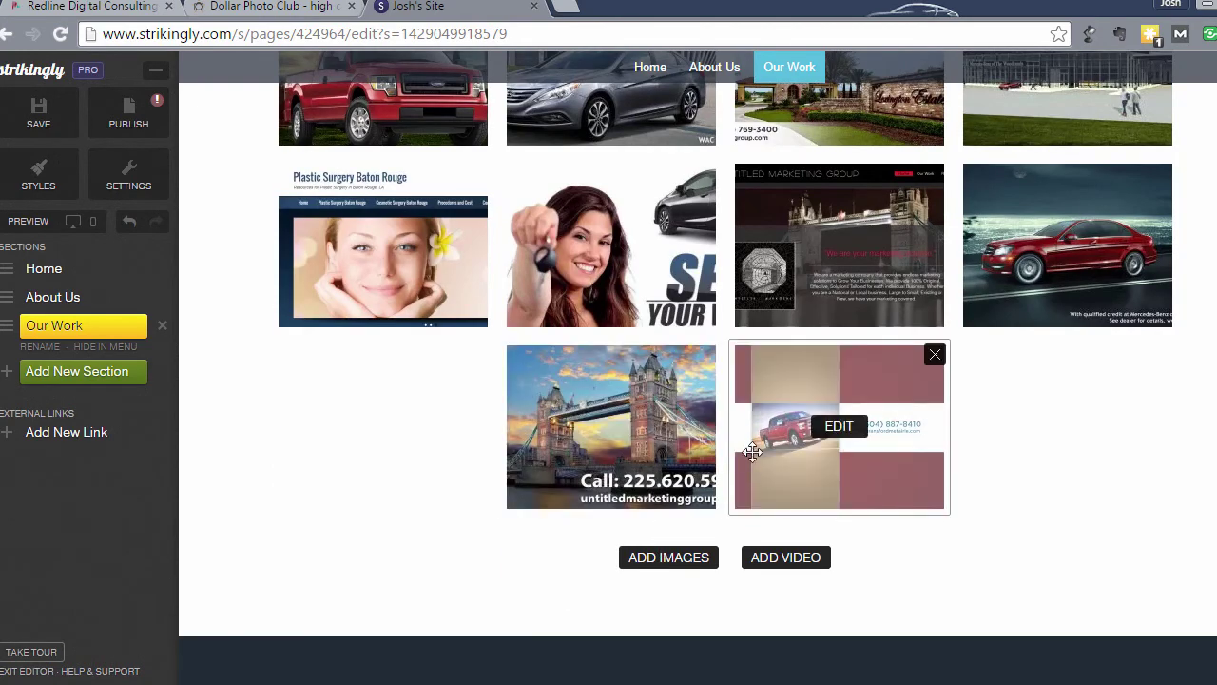
scroll(752, 452, "up", 3)
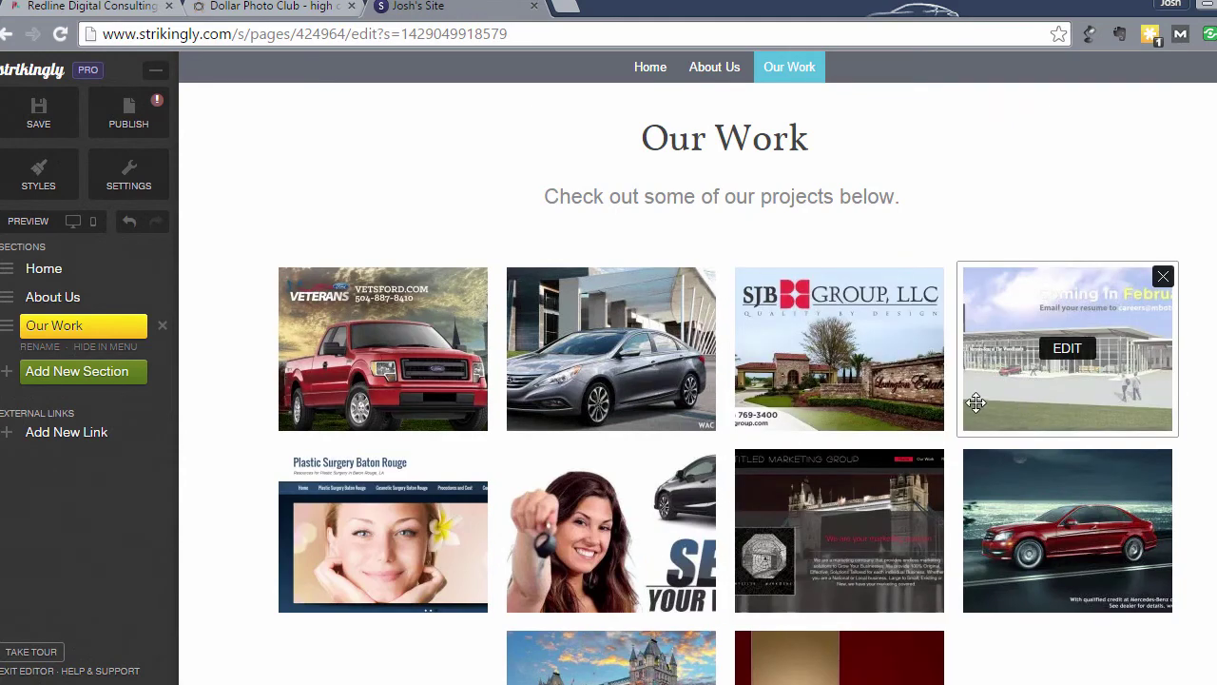
scroll(951, 400, "down", 4)
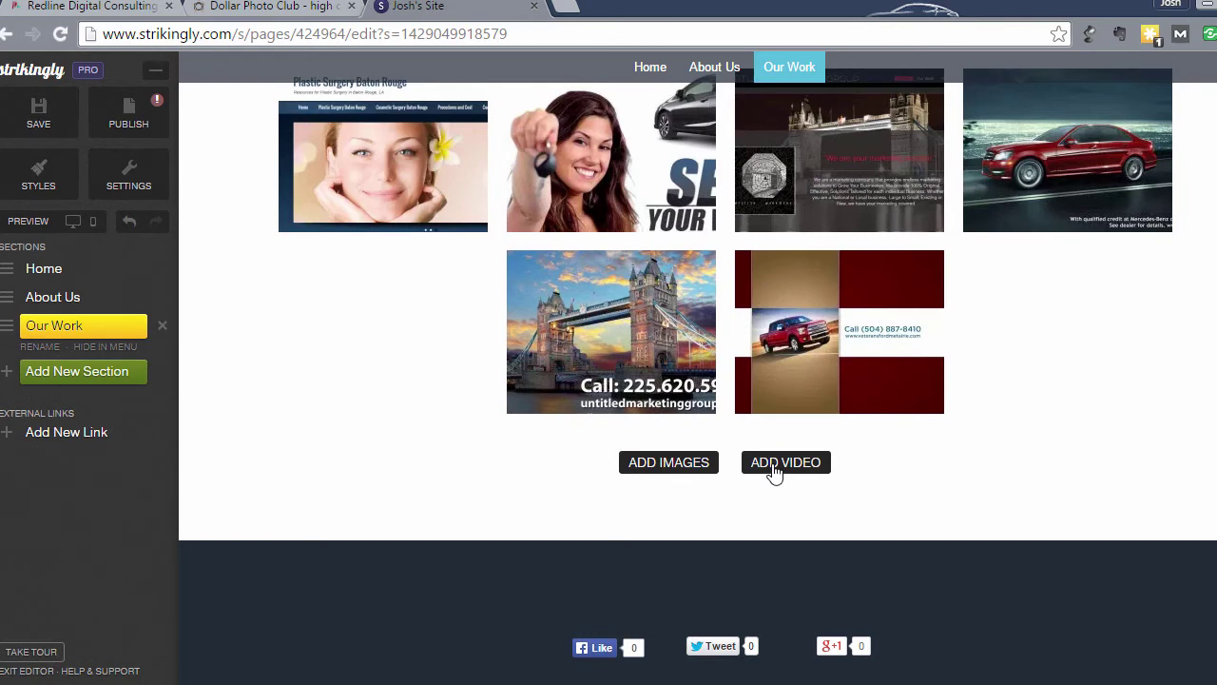
scroll(772, 468, "up", 2)
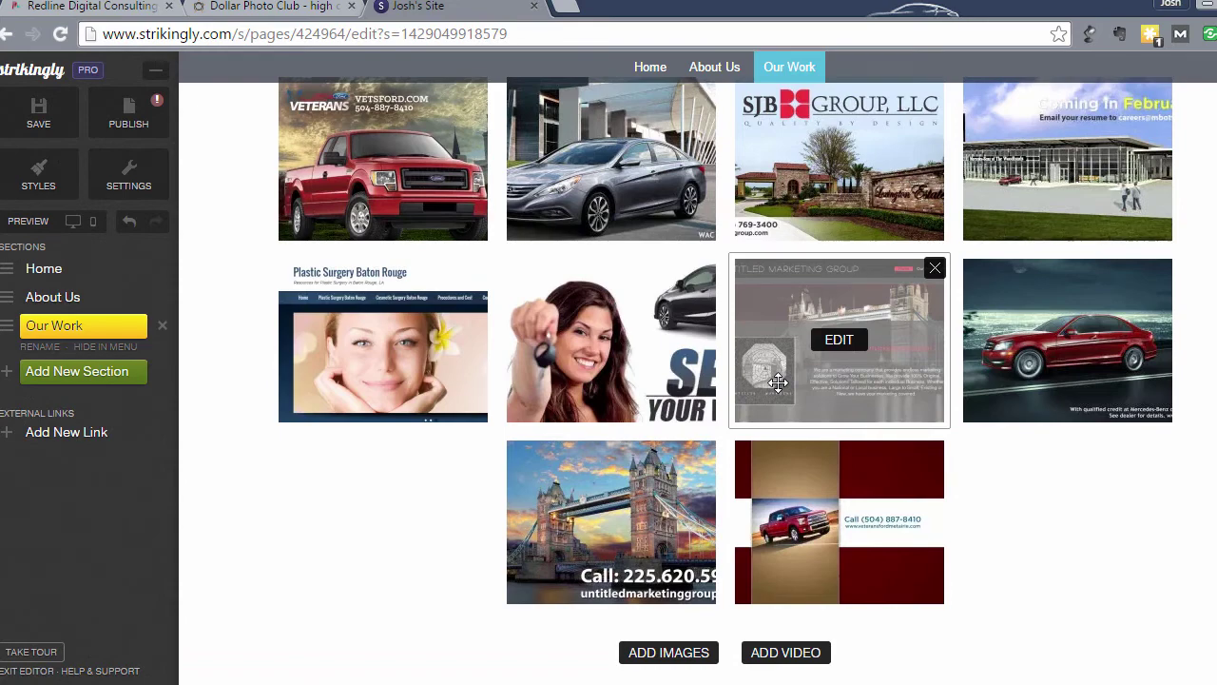
scroll(778, 382, "up", 4)
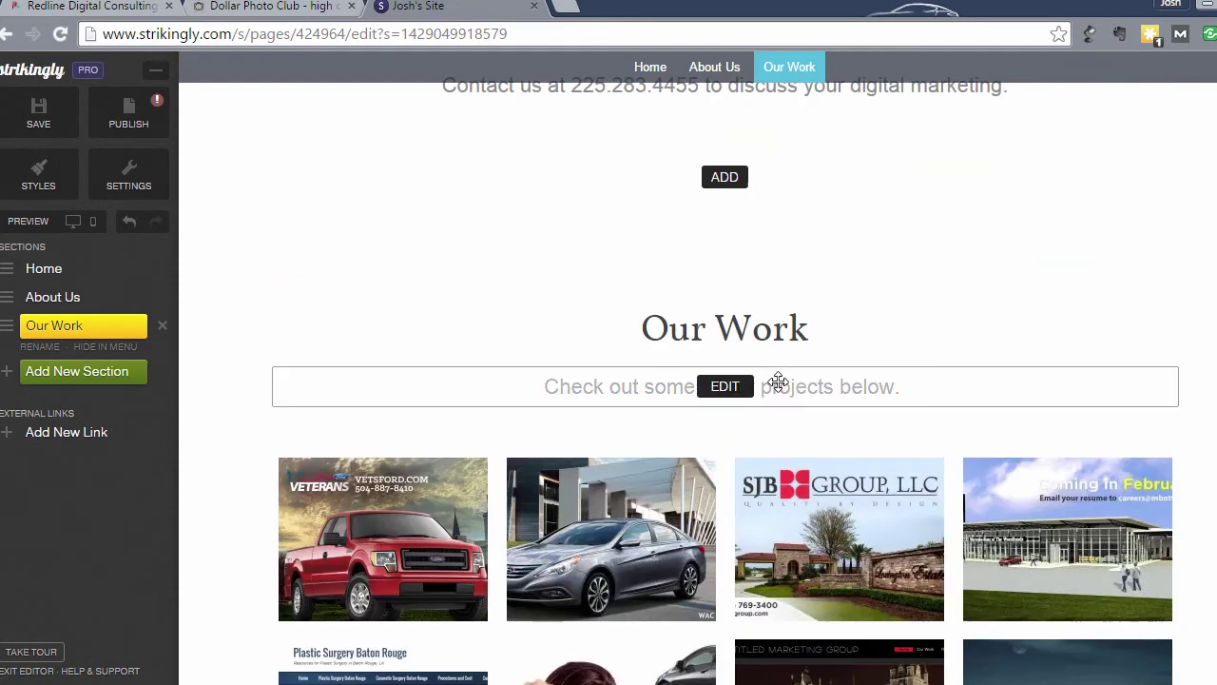
- Save the site and dismiss the Site saved! notice to keep editing
left_click(37, 122)
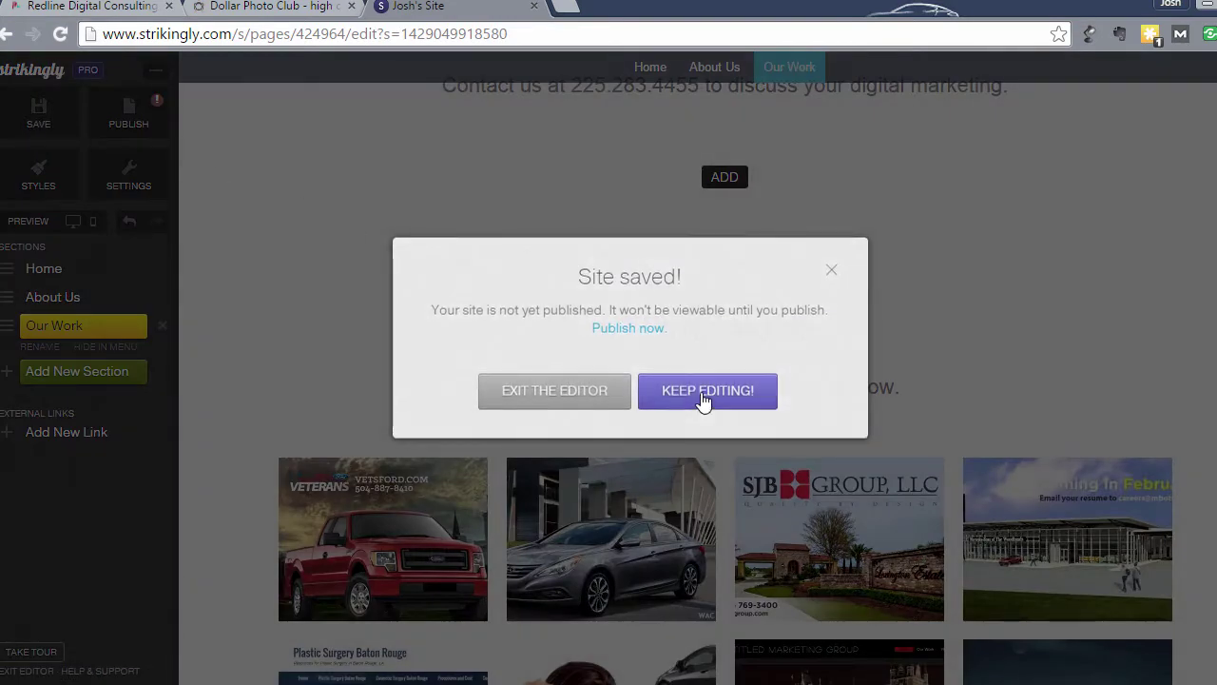
left_click(702, 398)
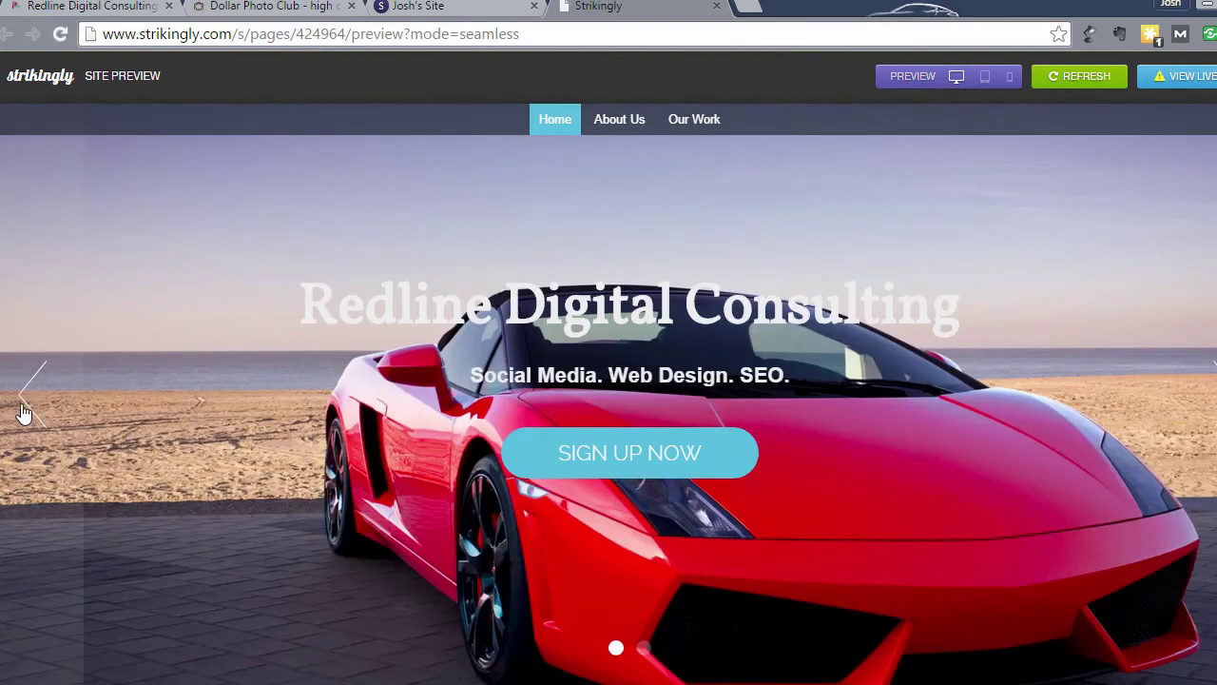
- Go back one hero slide, then scroll the preview down to the Our Work gallery
left_click(32, 411)
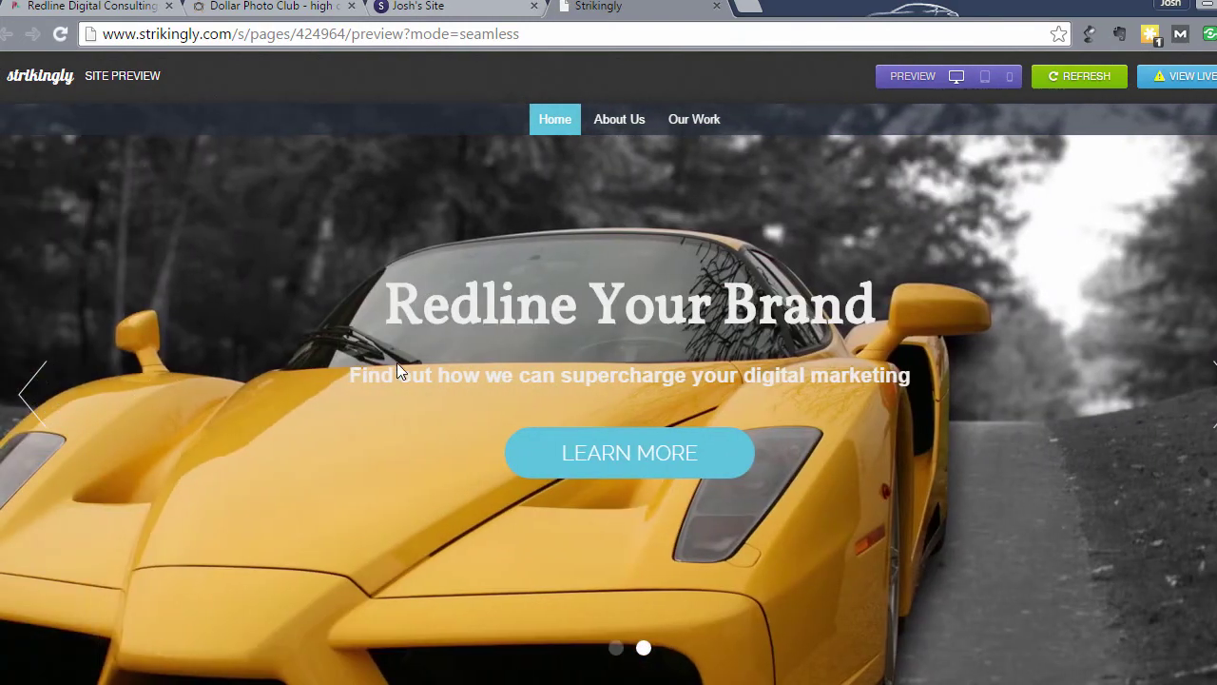
scroll(470, 356, "down", 5)
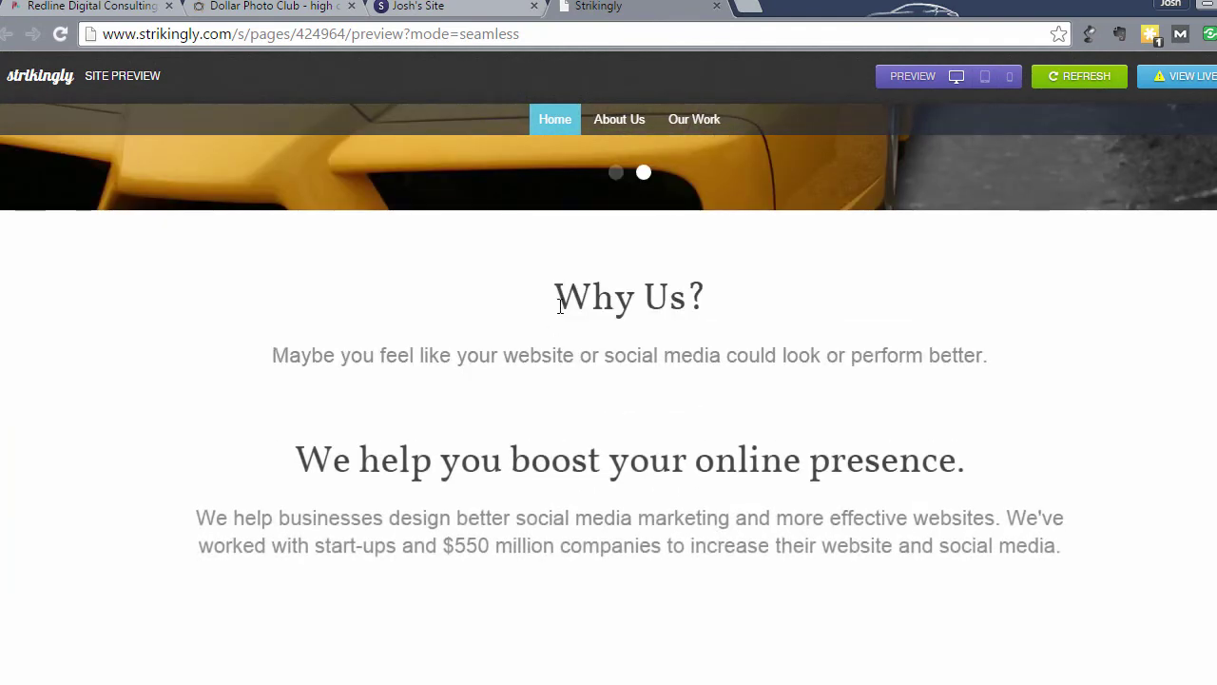
scroll(562, 304, "down", 3)
scroll(562, 304, "up", 1)
scroll(562, 313, "down", 2)
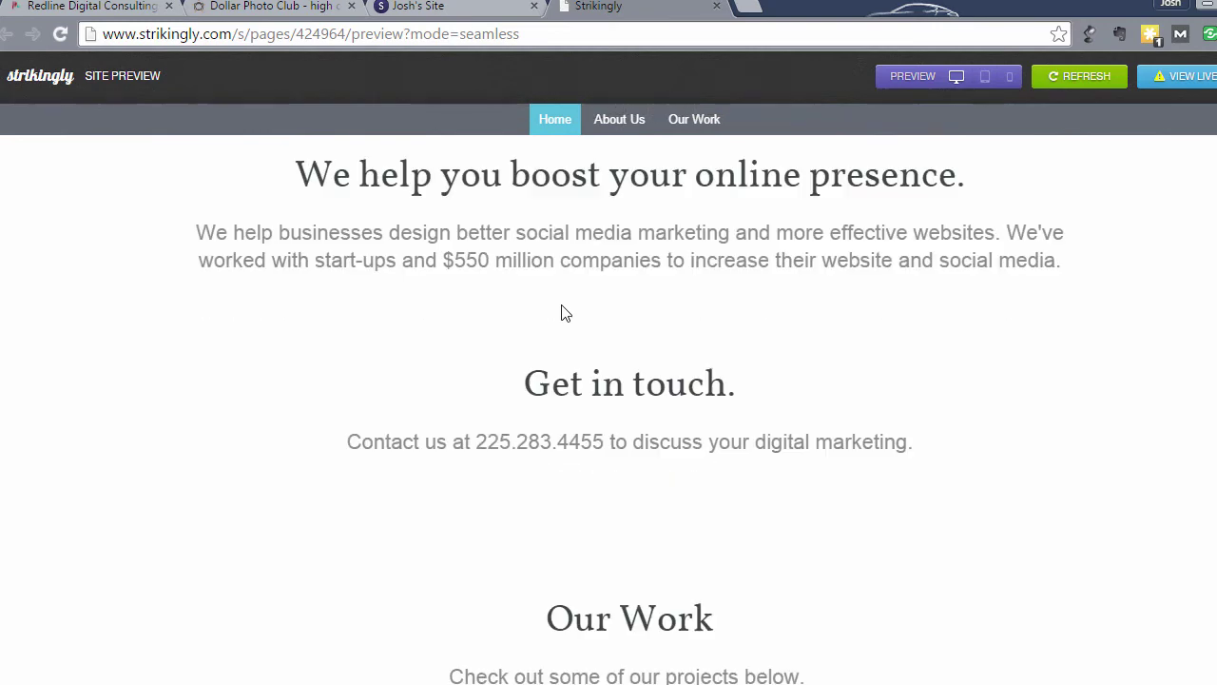
scroll(564, 313, "down", 4)
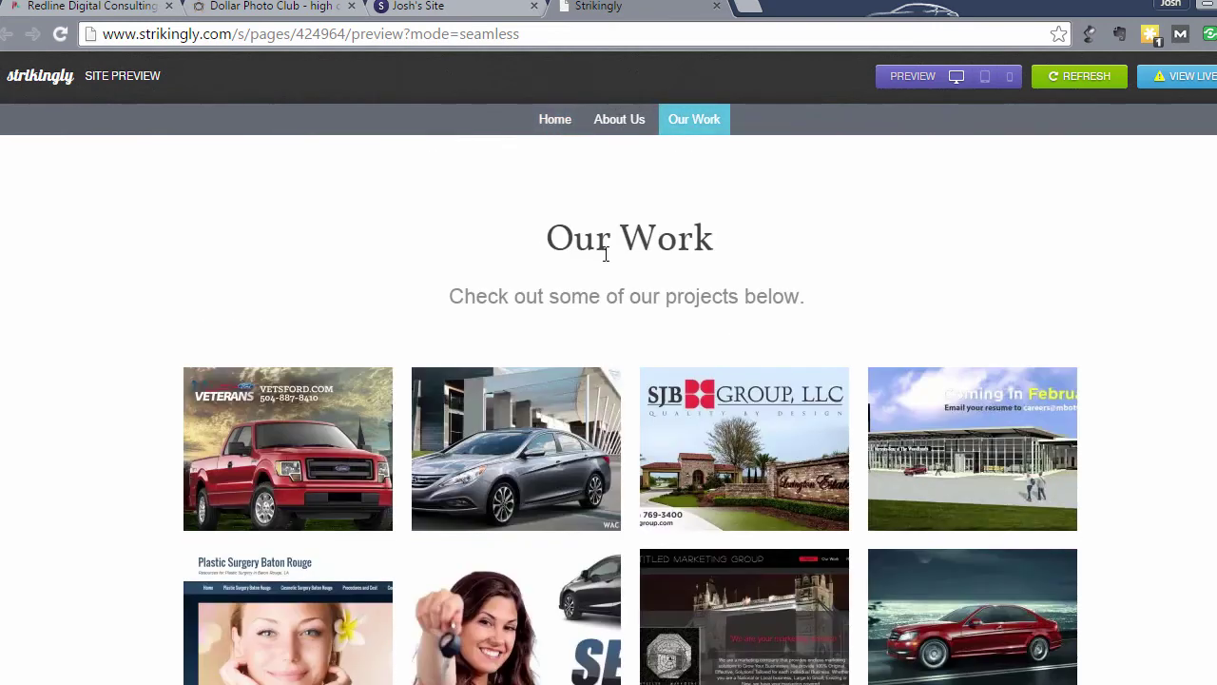
scroll(590, 300, "down", 2)
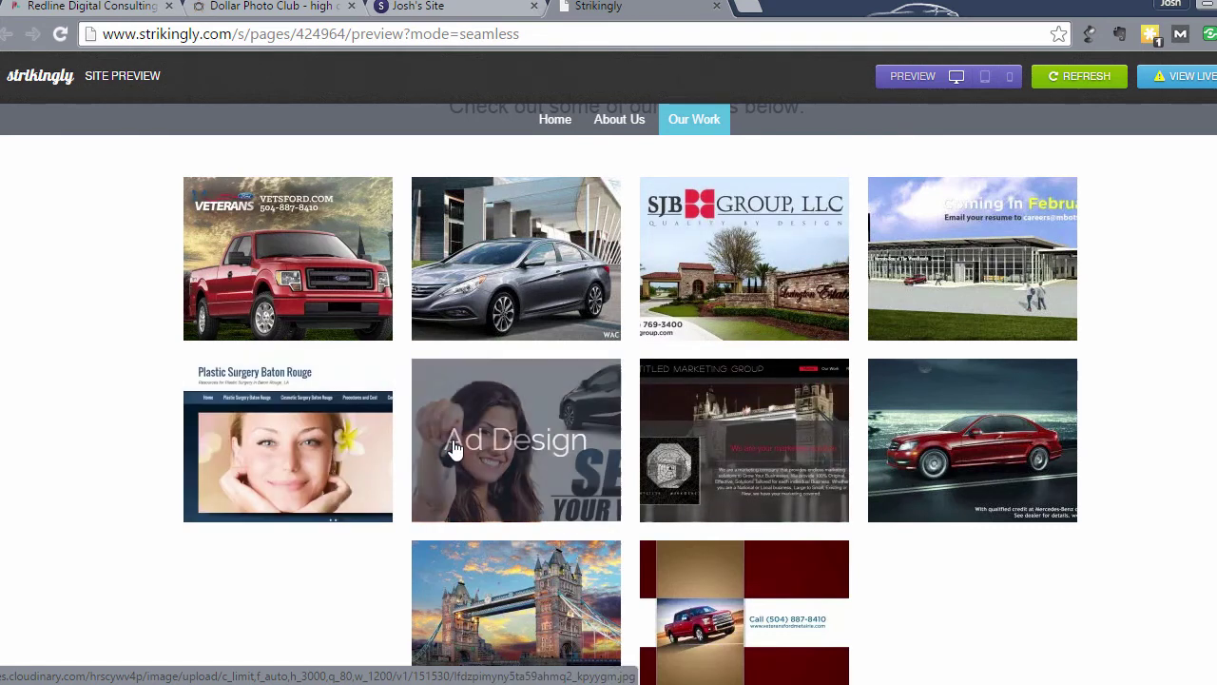
left_click(360, 297)
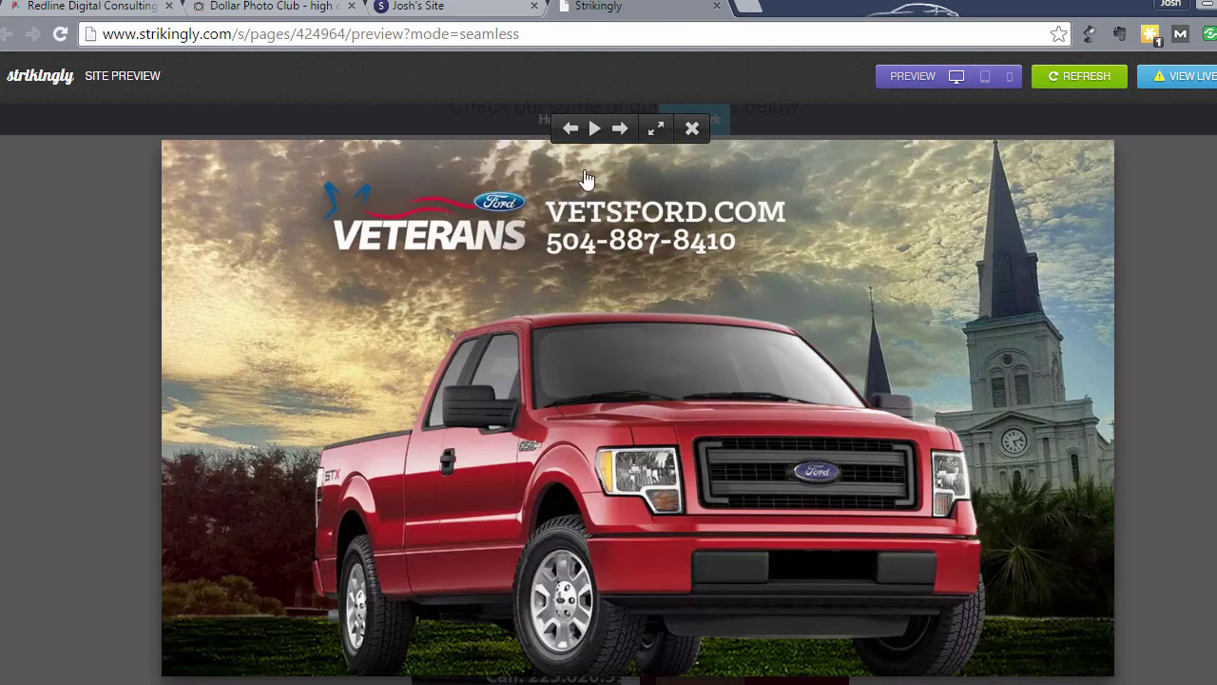
left_click(625, 133)
left_click(620, 130)
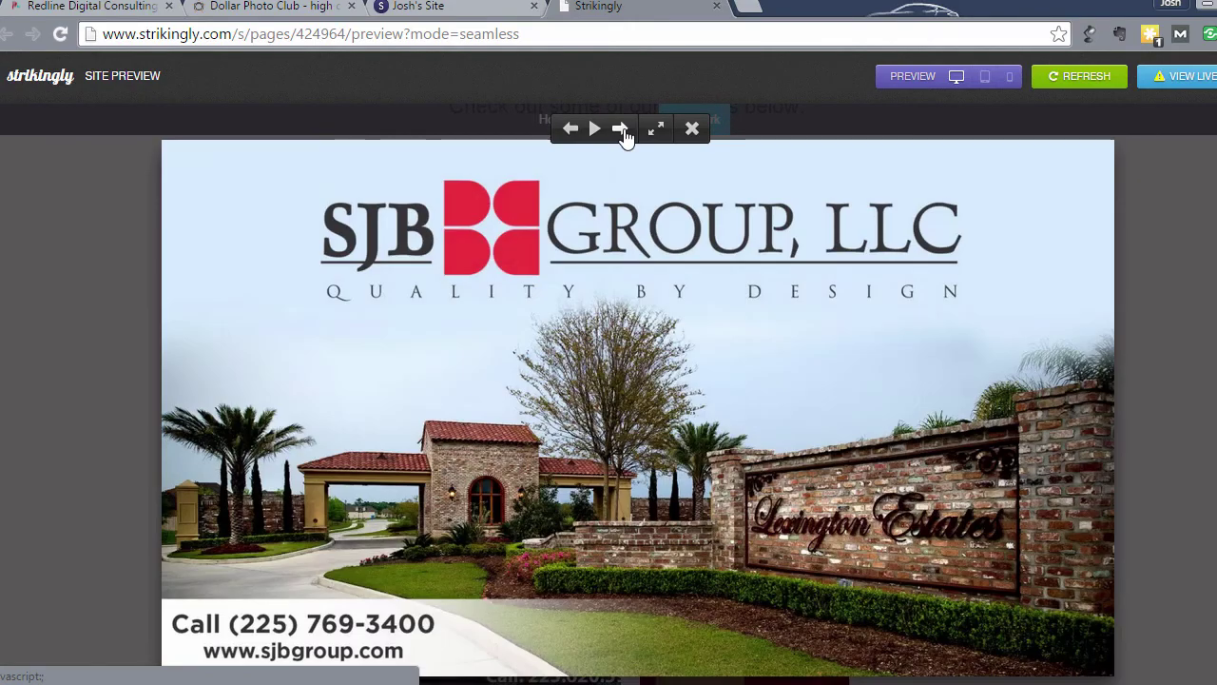
left_click(621, 129)
left_click(620, 130)
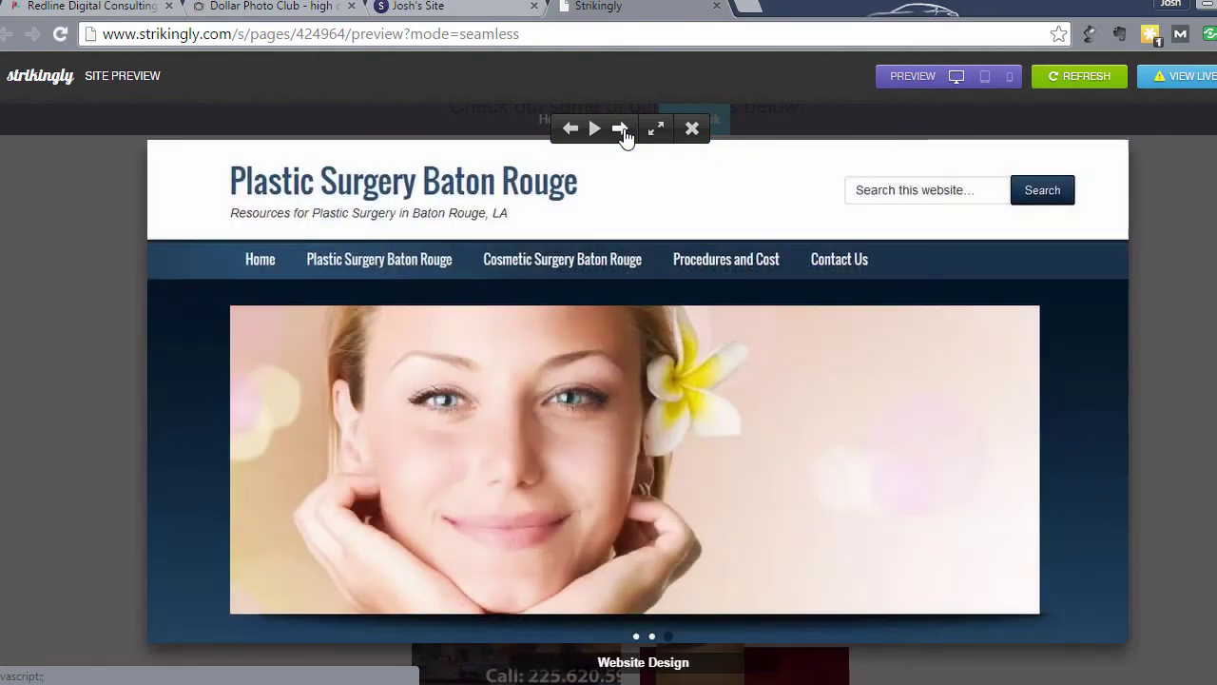
left_click(623, 131)
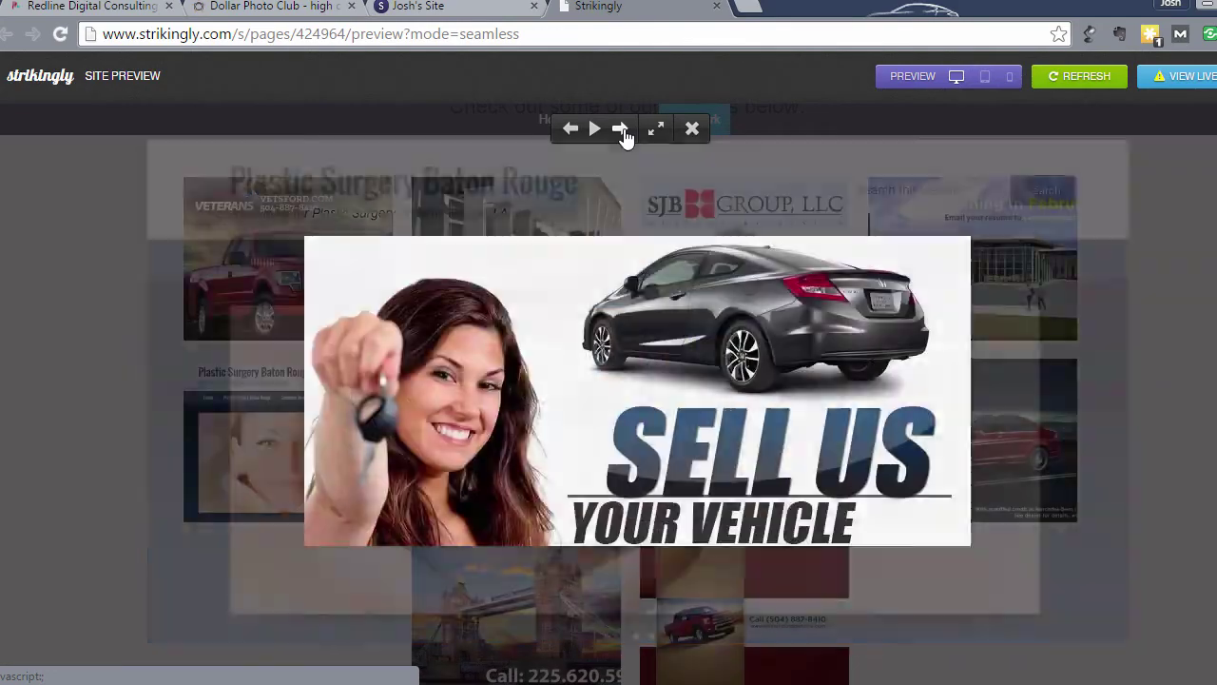
left_click(623, 131)
left_click(623, 131)
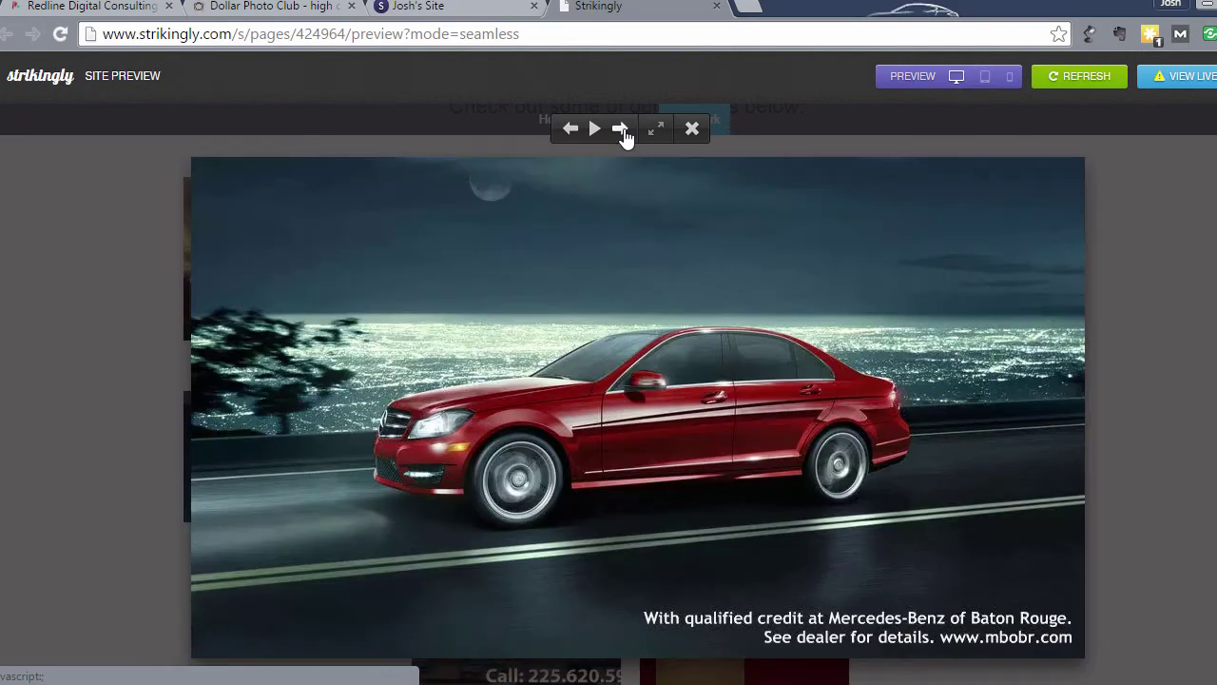
left_click(692, 129)
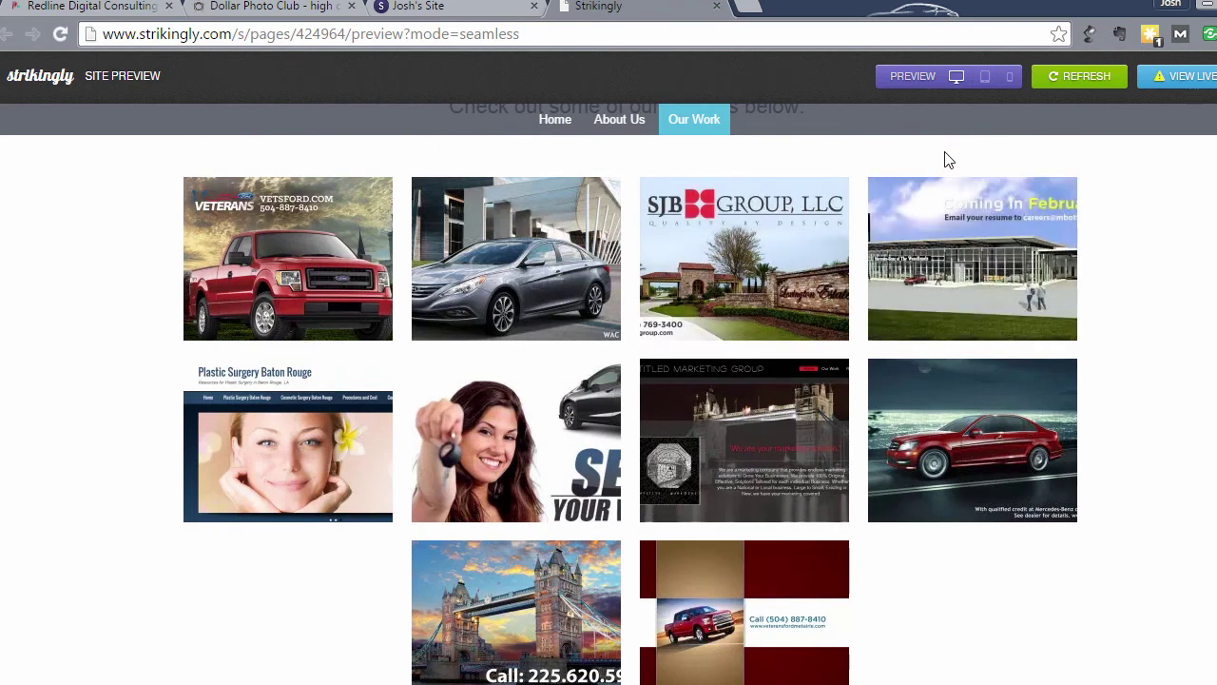
- Switch the preview to tablet layout and scroll down to the Our Work gallery
left_click(986, 86)
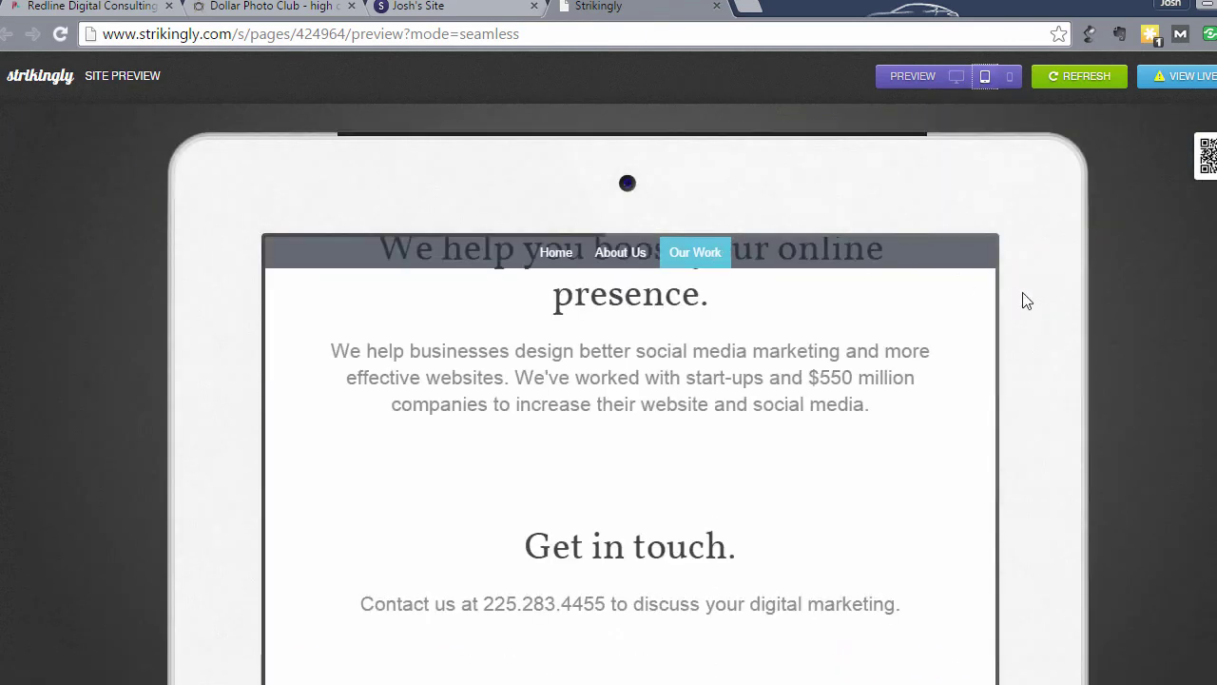
scroll(806, 374, "down", 5)
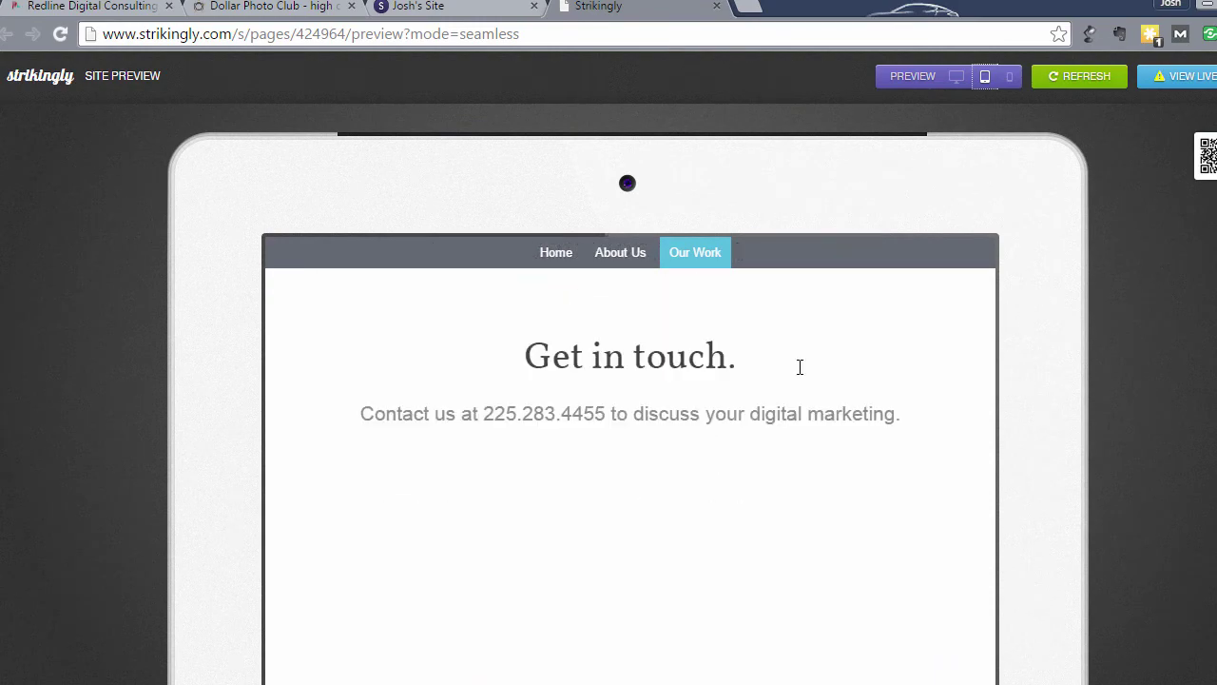
scroll(1025, 375, "down", 3)
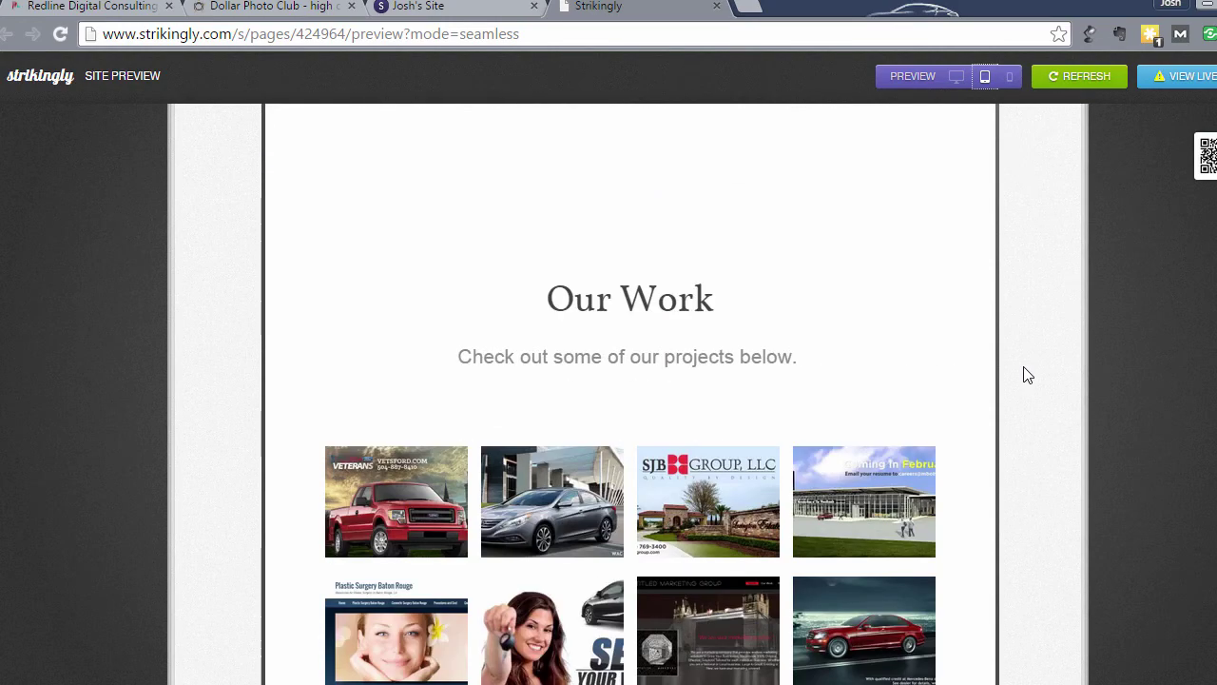
scroll(768, 321, "down", 2)
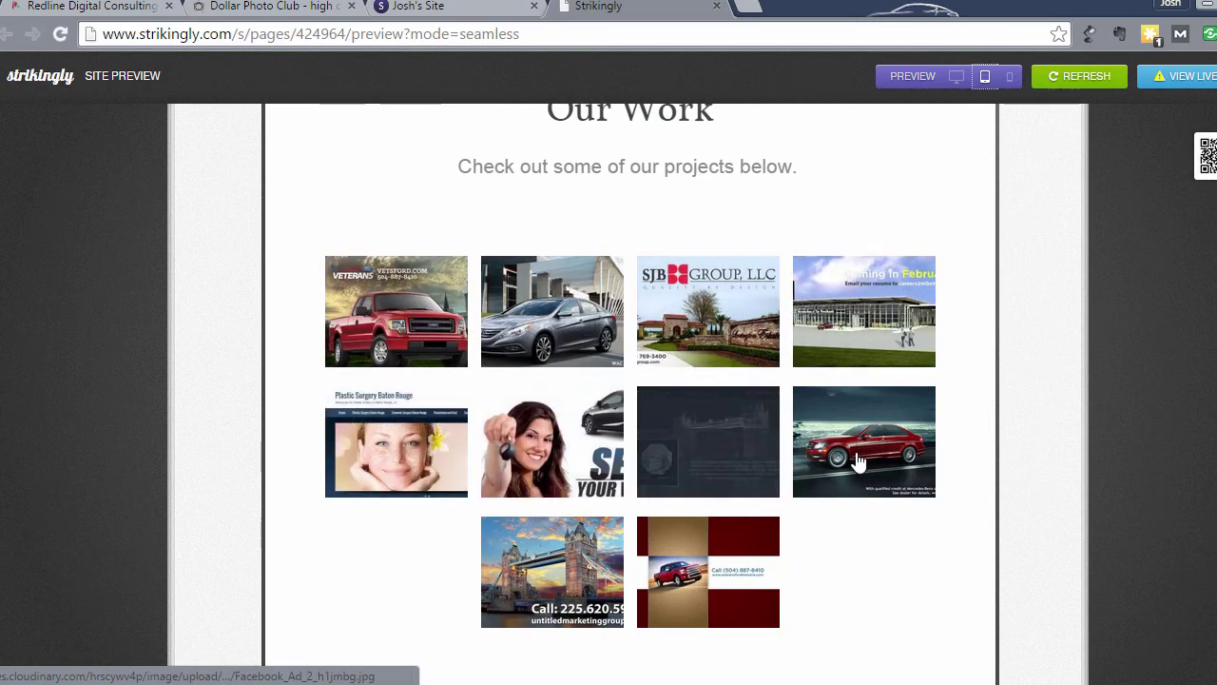
- Enlarge the Plastic Surgery Baton Rouge image, then scroll back up the page
left_click(395, 442)
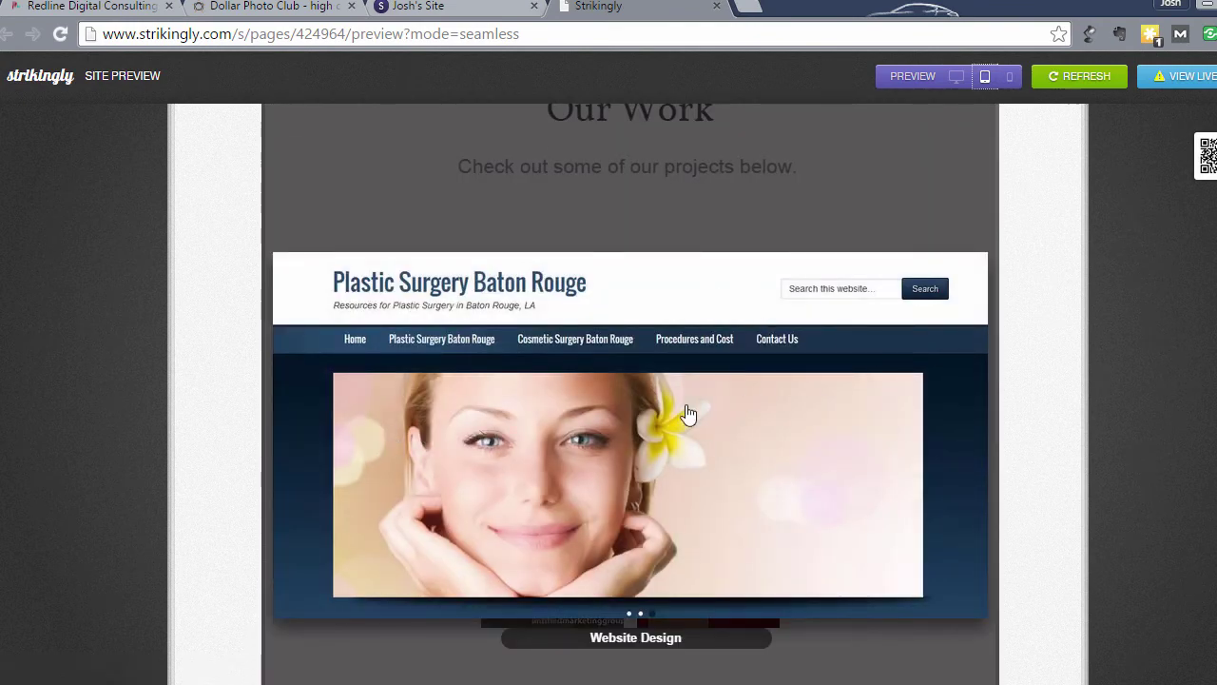
scroll(797, 309, "down", 2)
scroll(800, 311, "up", 2)
scroll(800, 311, "up", 3)
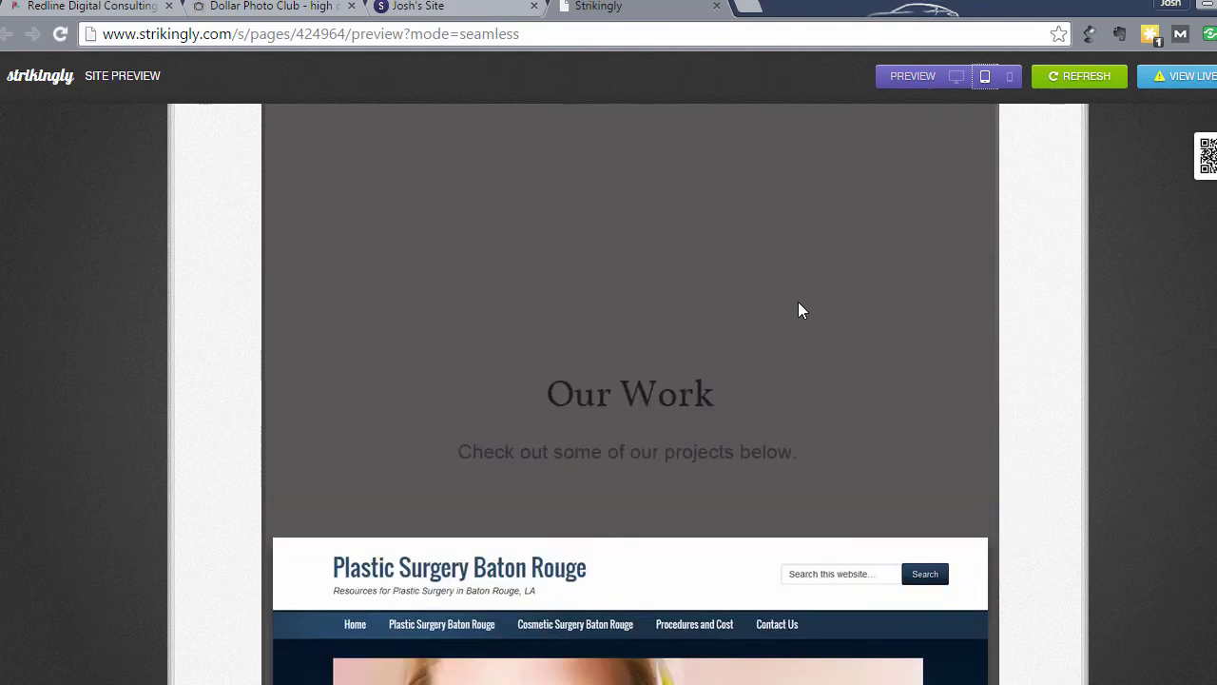
scroll(799, 308, "up", 9)
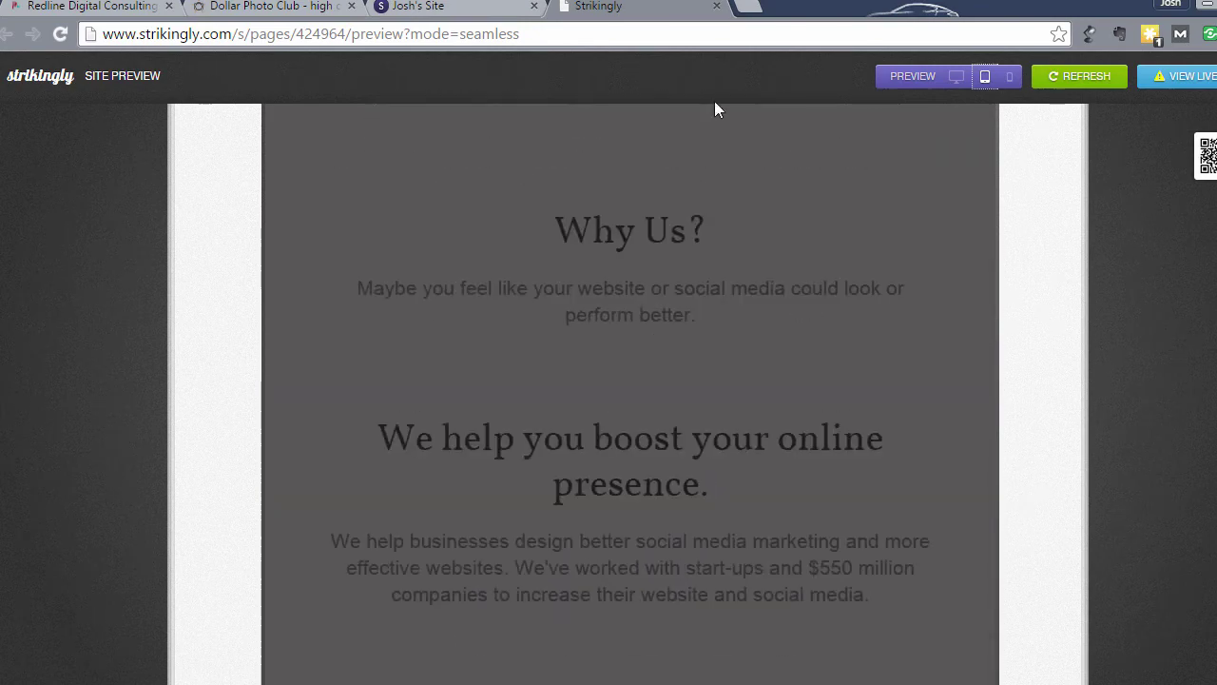
- Close the preview tab and scroll the editor to the ten-image Our Work gallery
left_click(716, 8)
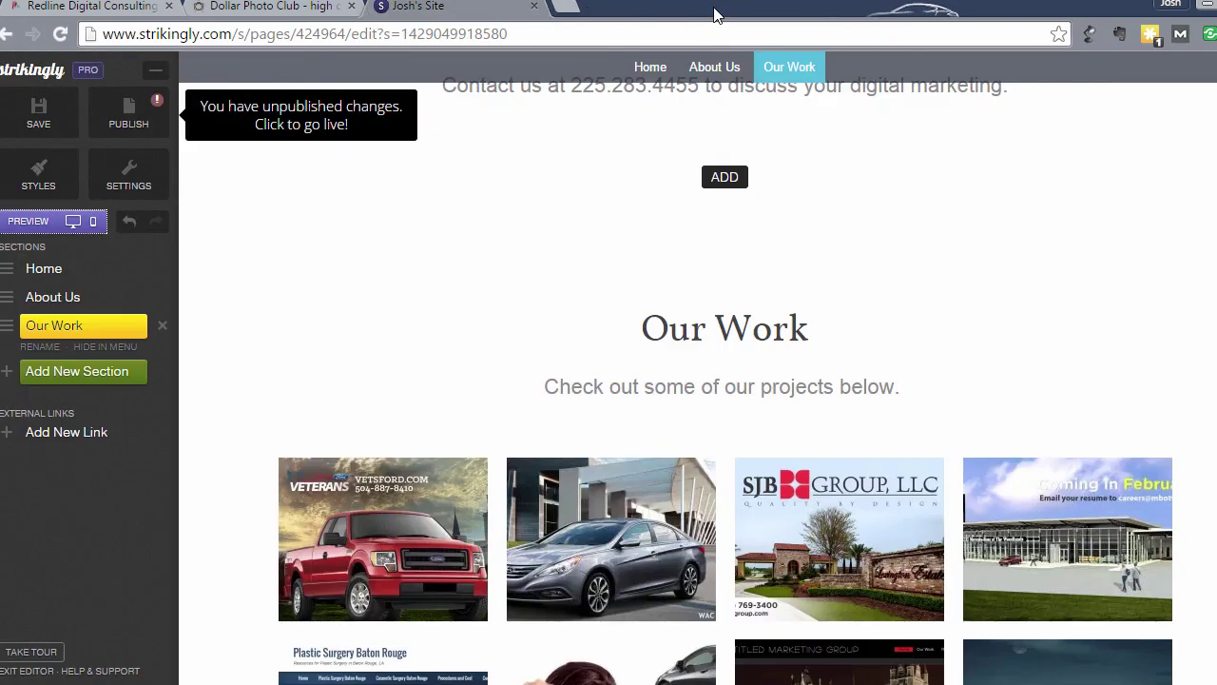
scroll(513, 283, "up", 2)
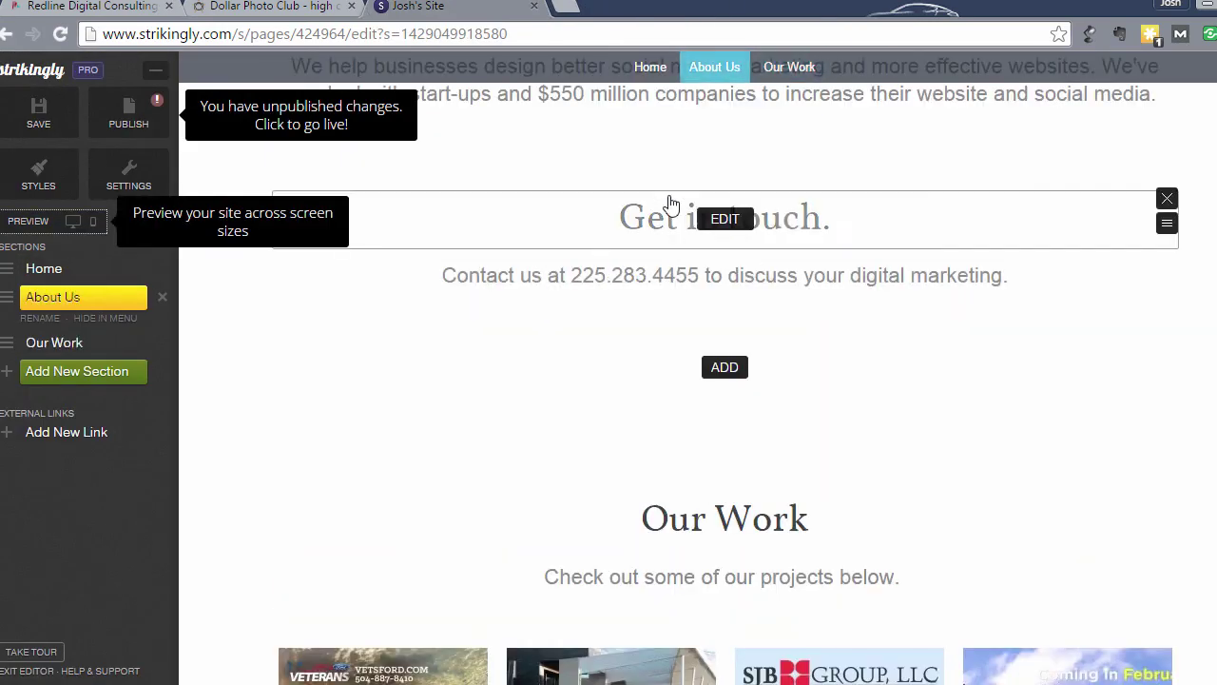
scroll(666, 413, "down", 2)
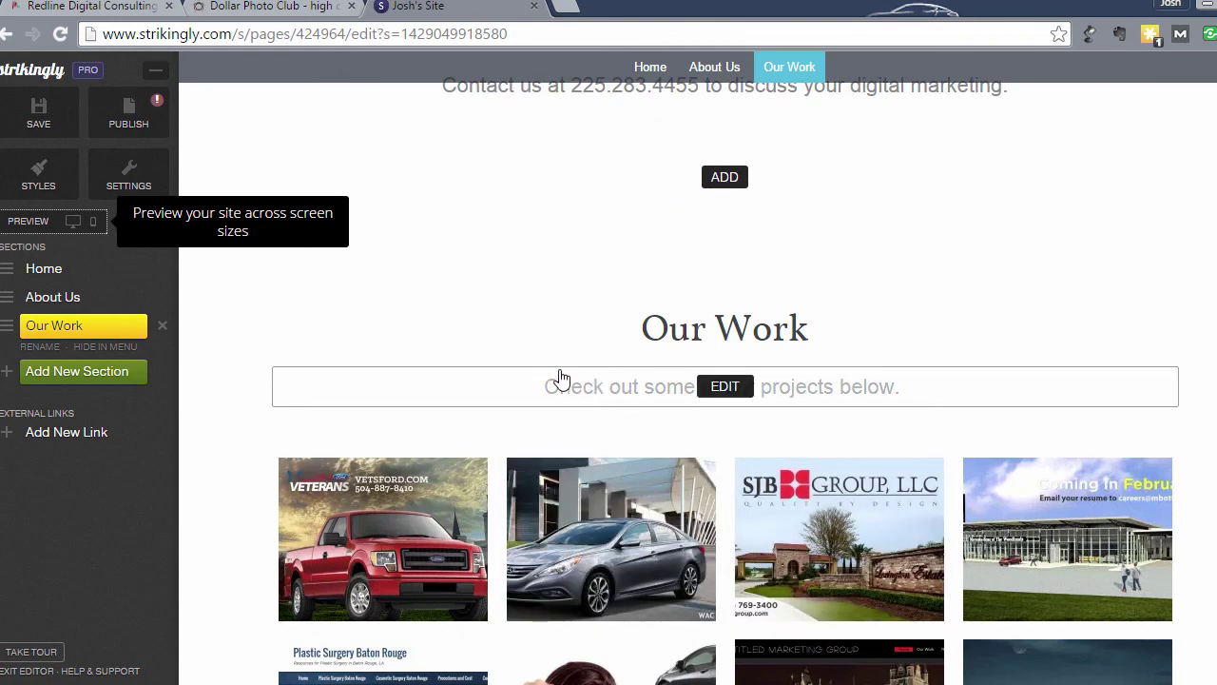
scroll(535, 324, "down", 2)
scroll(536, 314, "up", 3)
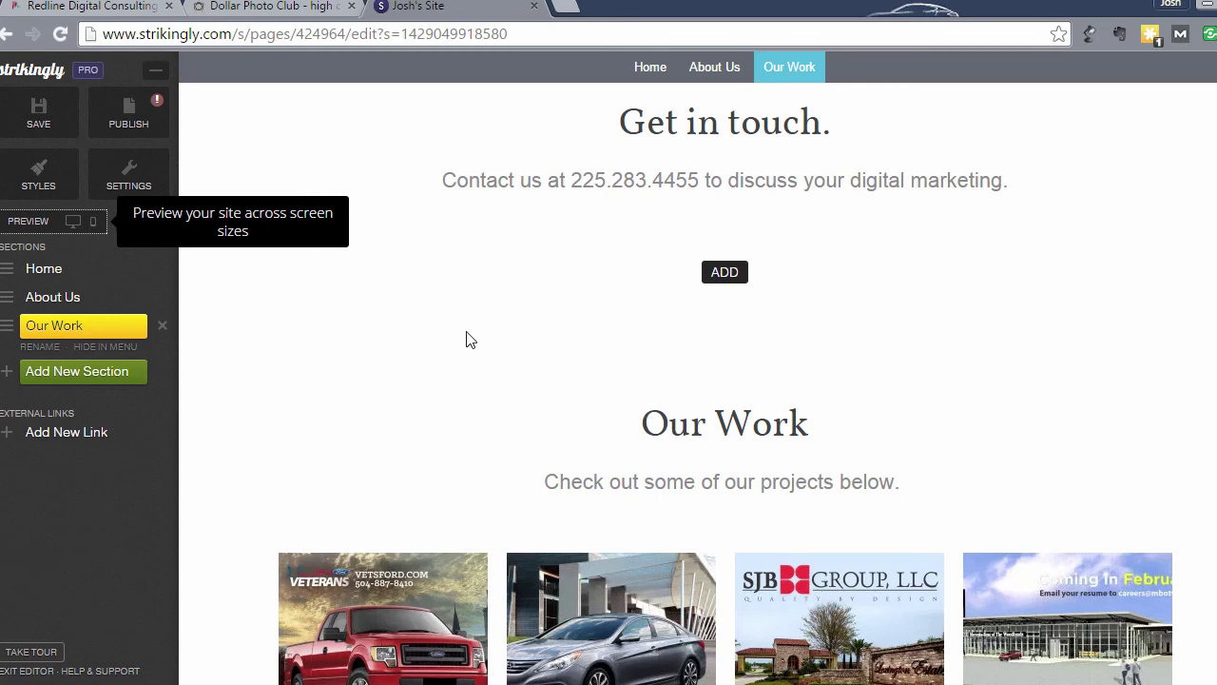
scroll(582, 312, "down", 3)
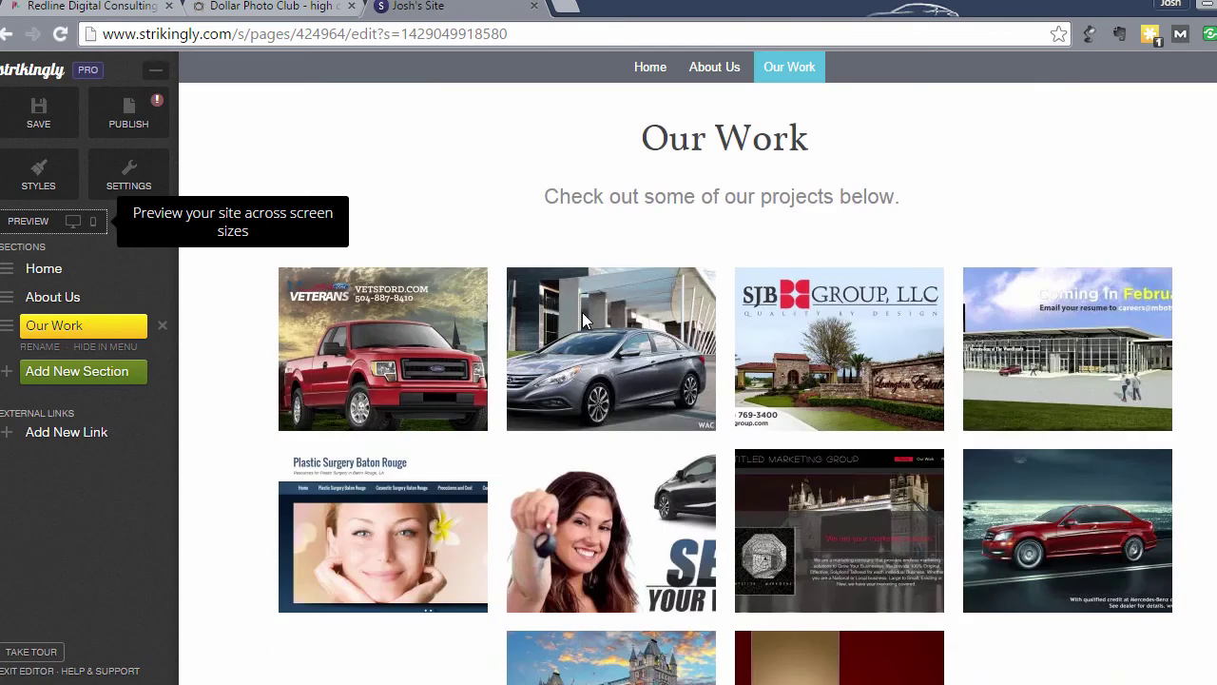
scroll(583, 312, "down", 2)
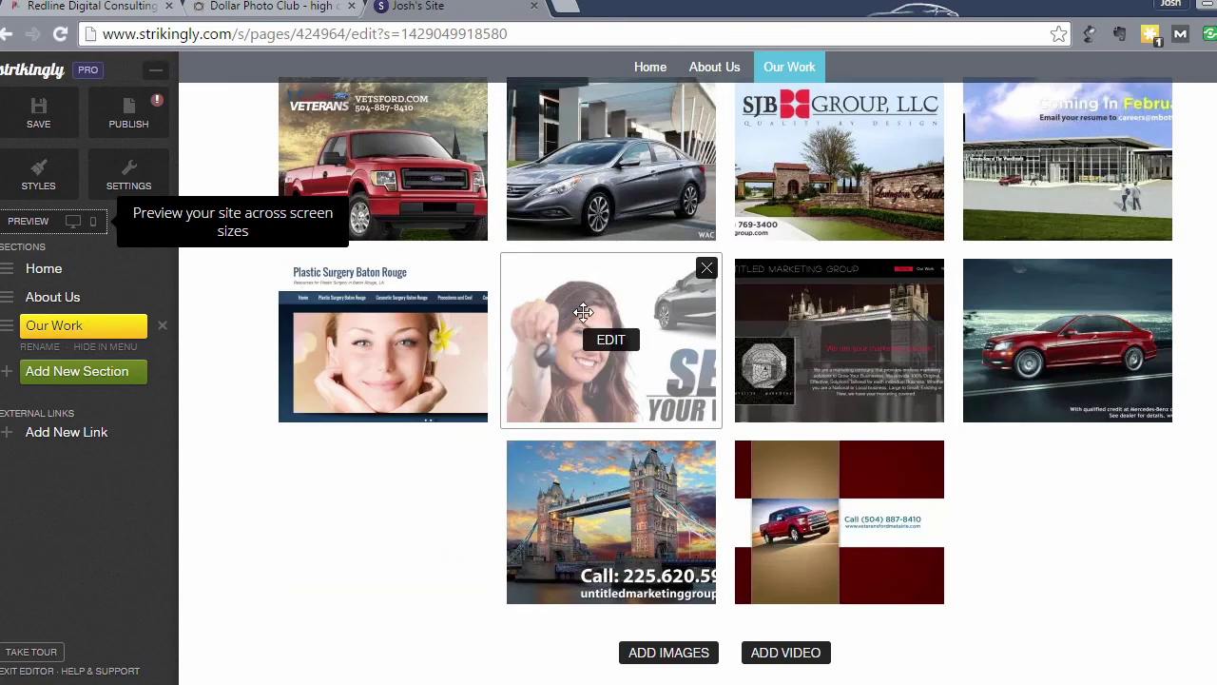
- Move the red Mercedes image after Plastic Surgery and Tower Bridge into the first slot
left_click_drag(986, 315, 608, 337)
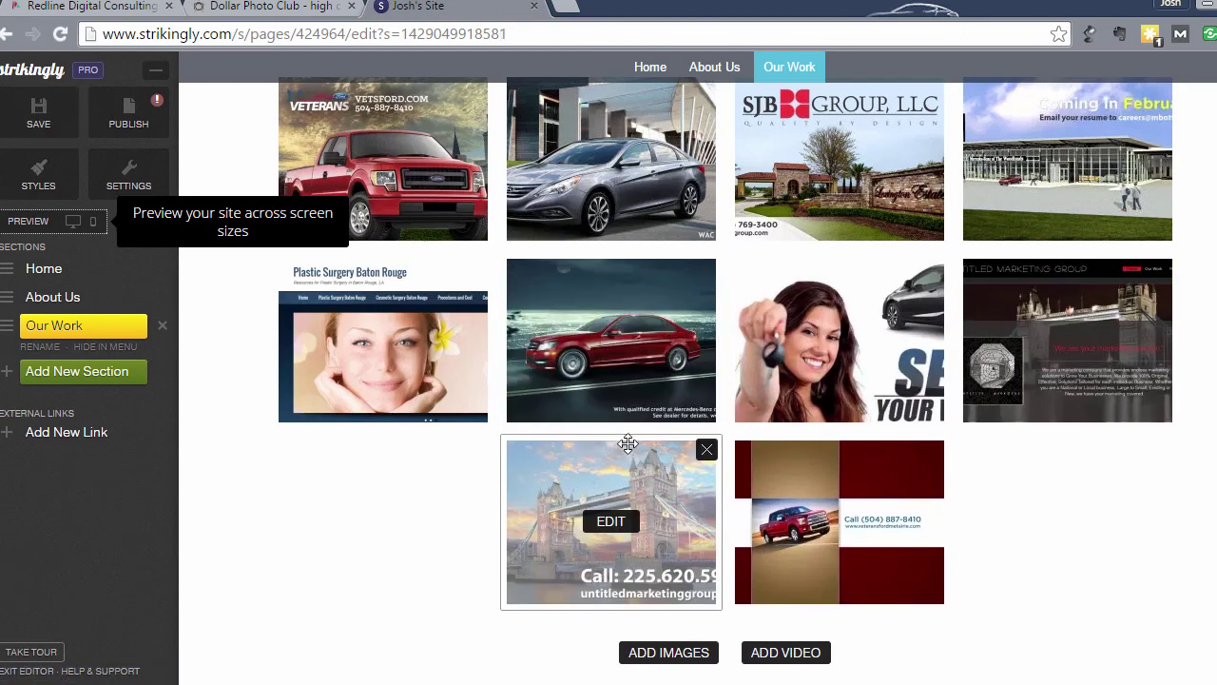
left_click_drag(627, 443, 418, 102)
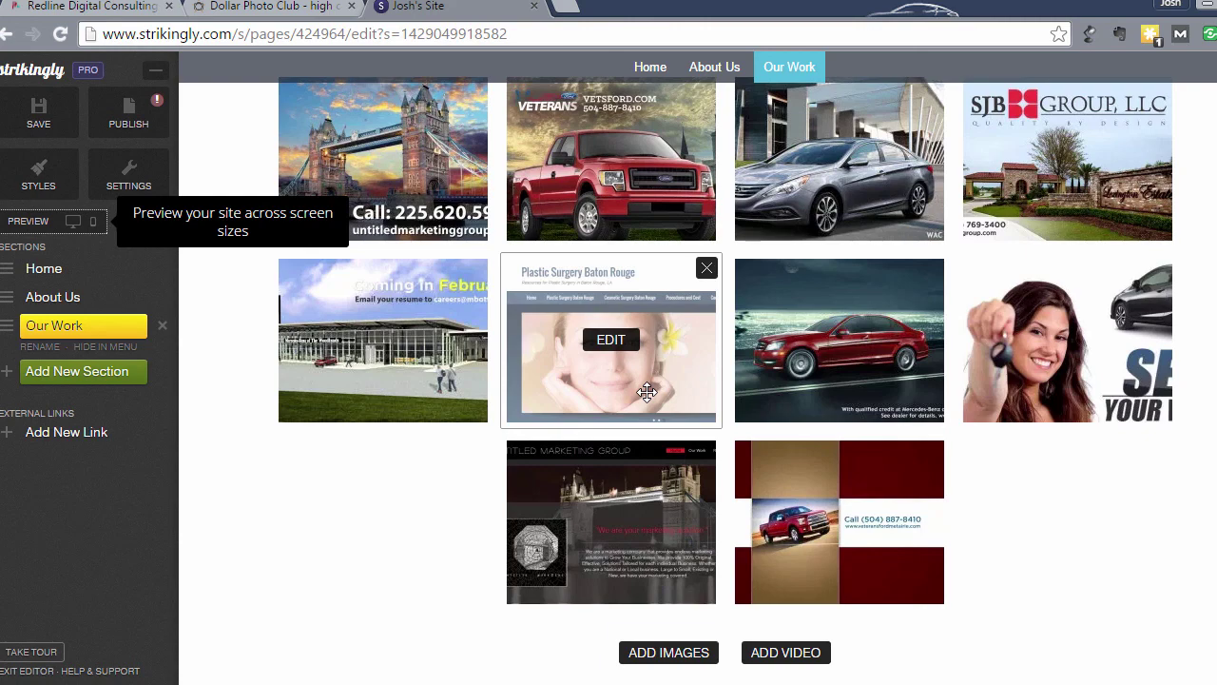
scroll(686, 357, "up", 2)
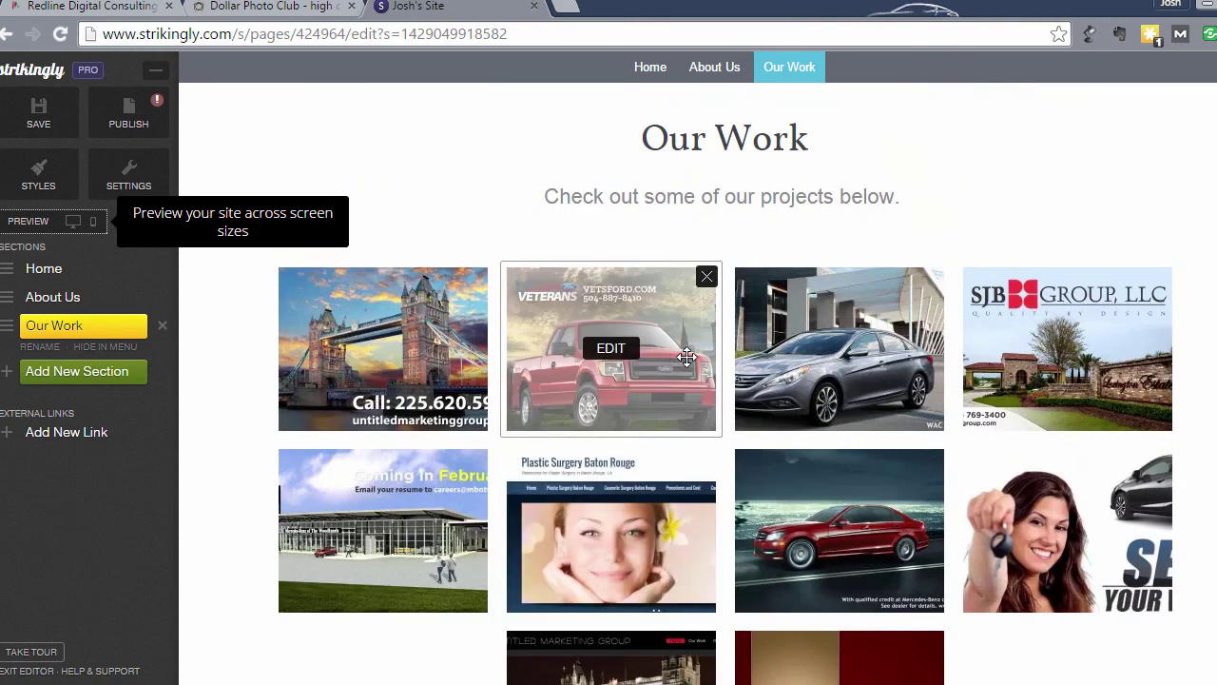
scroll(676, 324, "up", 3)
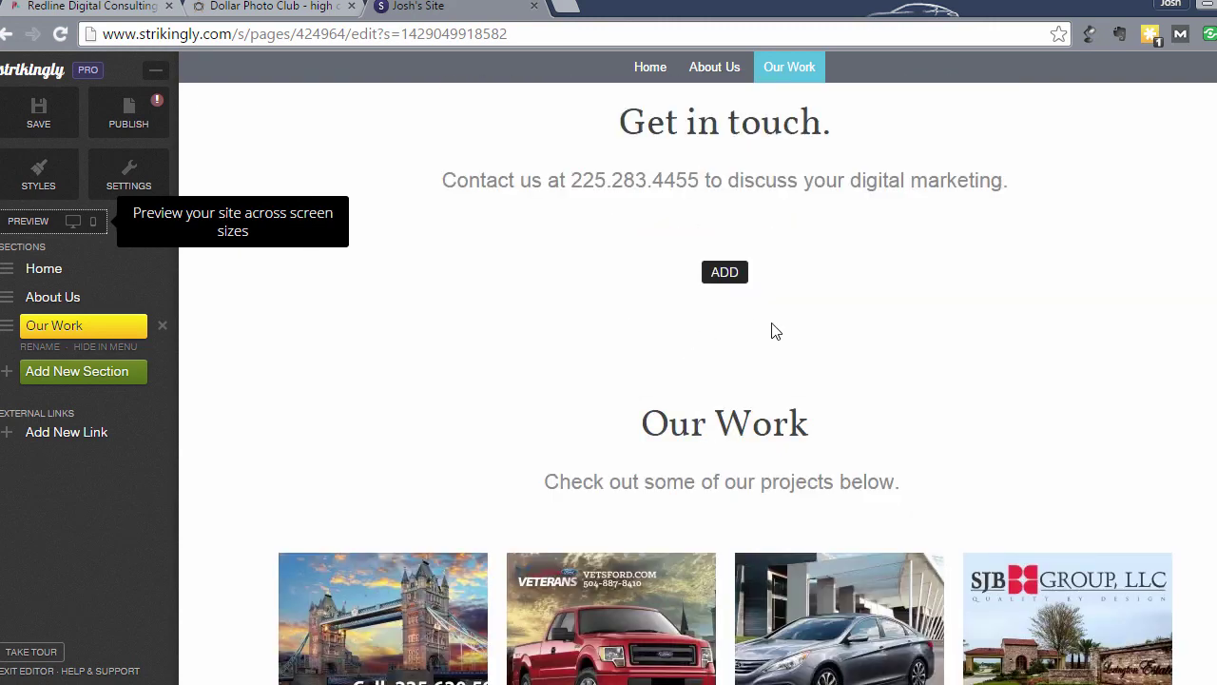